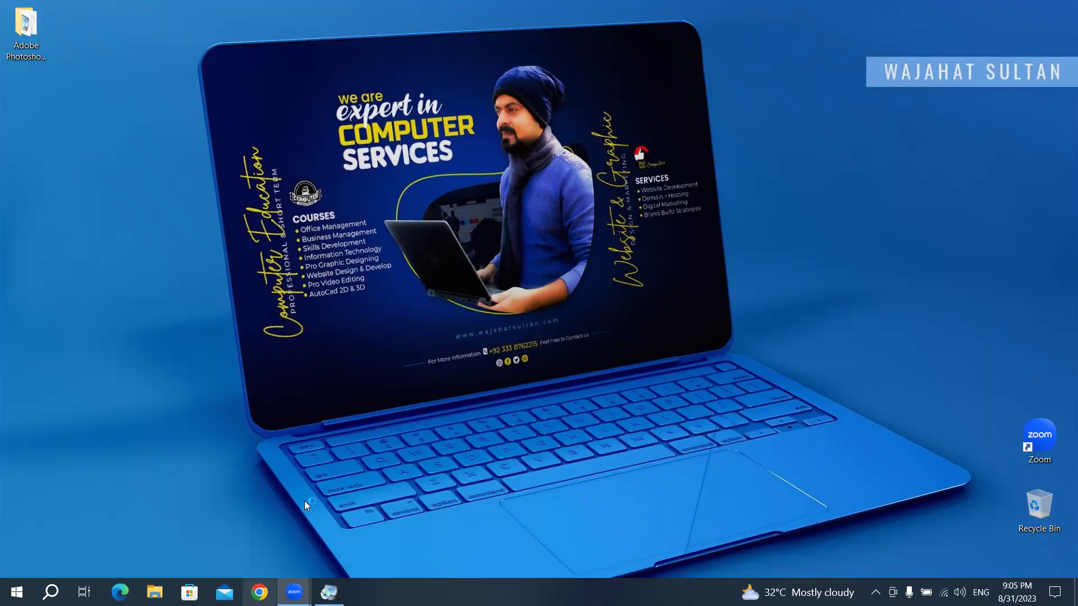
# - Launch Chrome from the taskbar and load the Fiverr homepage by entering 'fiverr'
pyautogui.click(259, 592)
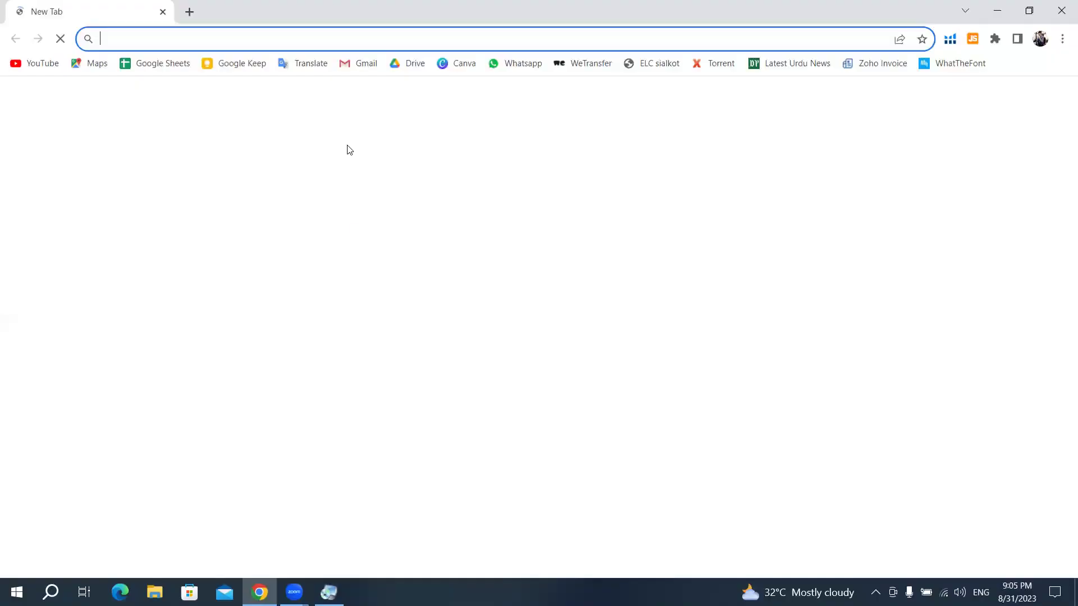
pyautogui.click(240, 41)
pyautogui.write('fiverr')
pyautogui.press('Return')
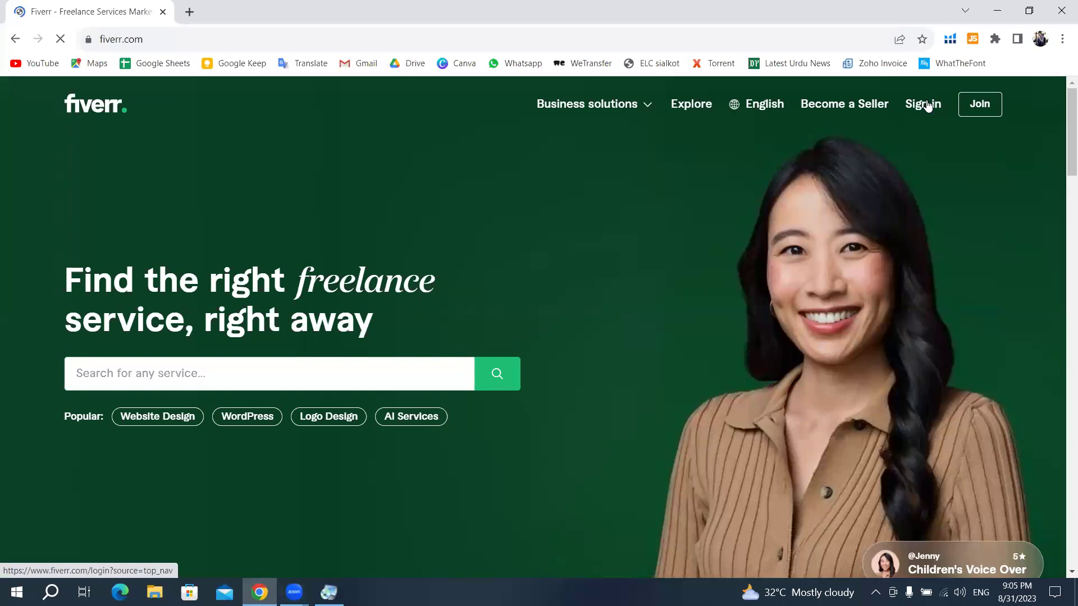
# - Sign in to Fiverr using Continue with Google and the chosen Google account
pyautogui.click(923, 123)
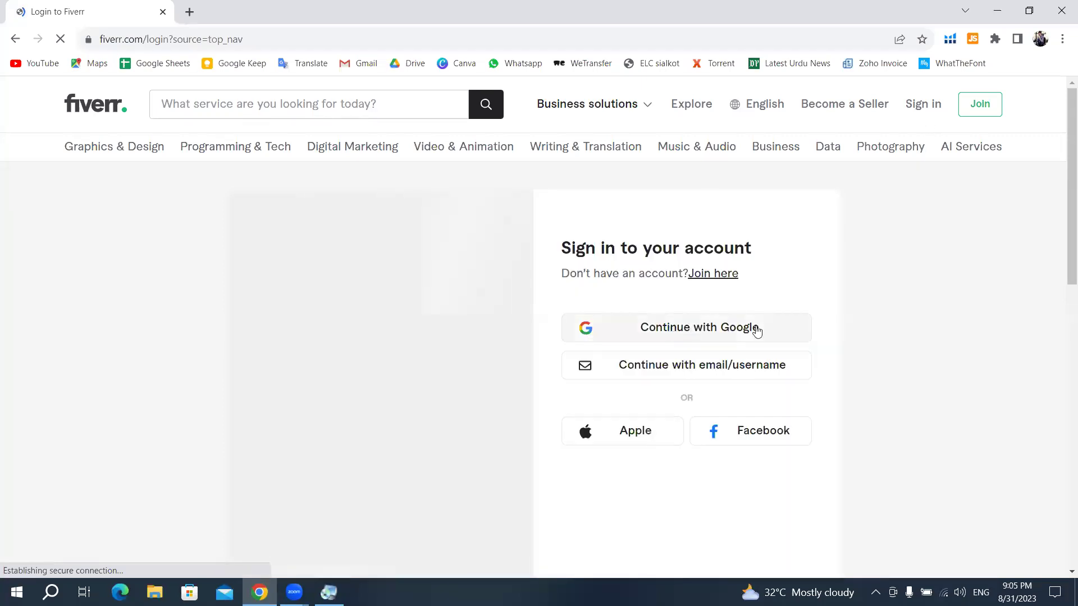
pyautogui.click(702, 331)
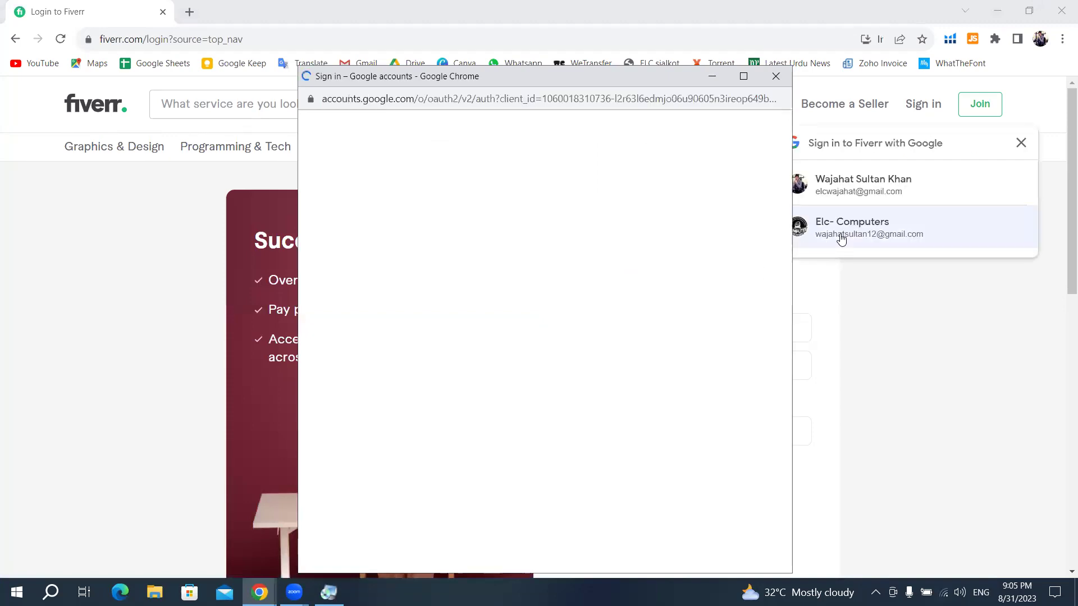
pyautogui.click(847, 235)
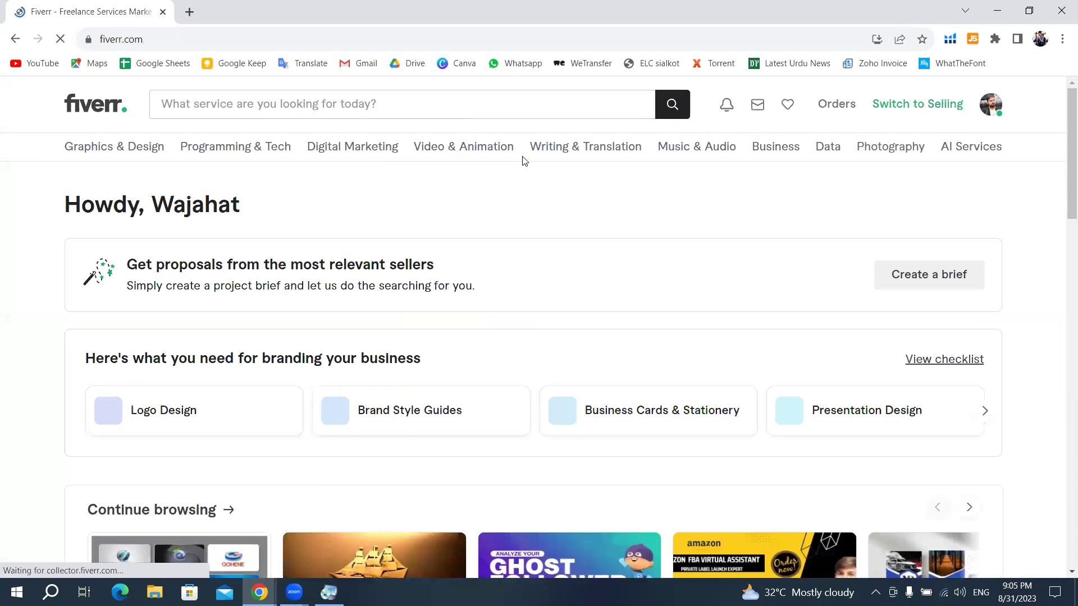
pyautogui.scroll(-2, 522, 161)
pyautogui.scroll(-8, 522, 161)
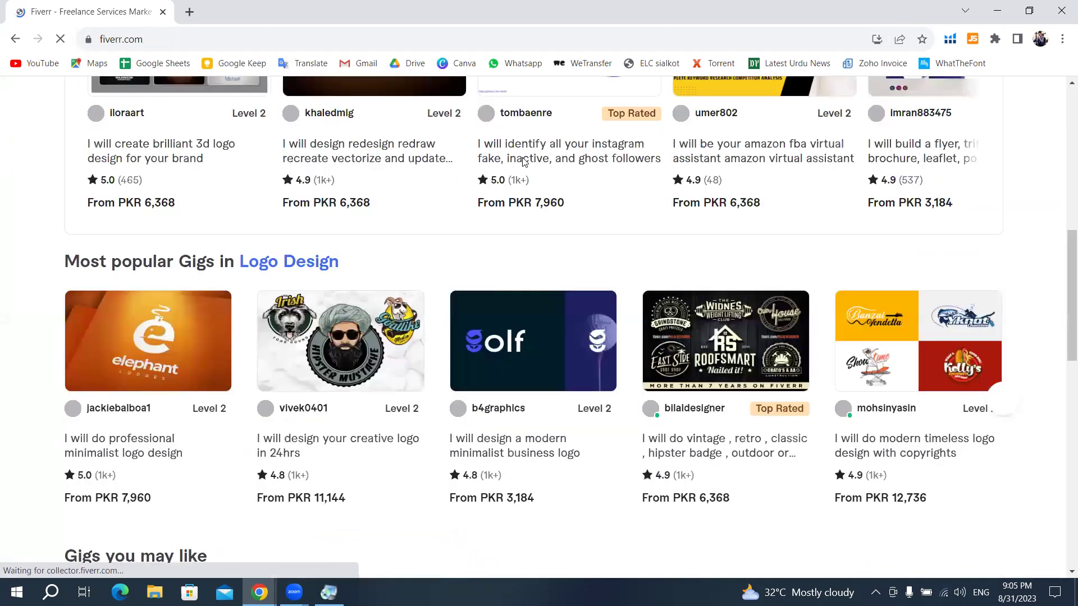
pyautogui.scroll(-5, 522, 161)
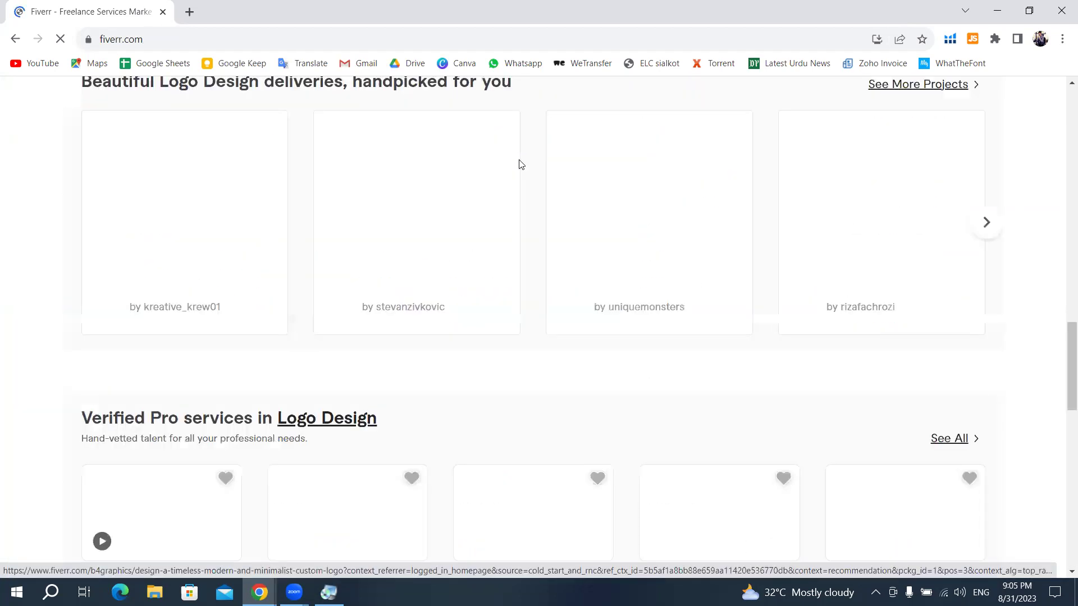
pyautogui.scroll(-10, 521, 164)
pyautogui.scroll(-3, 521, 164)
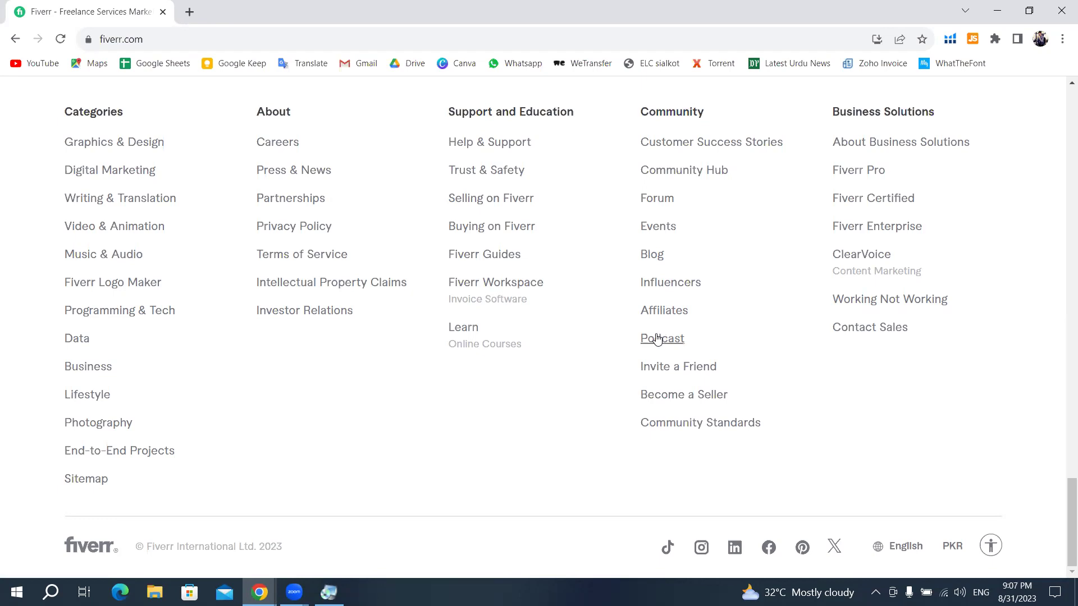
pyautogui.scroll(5, 614, 354)
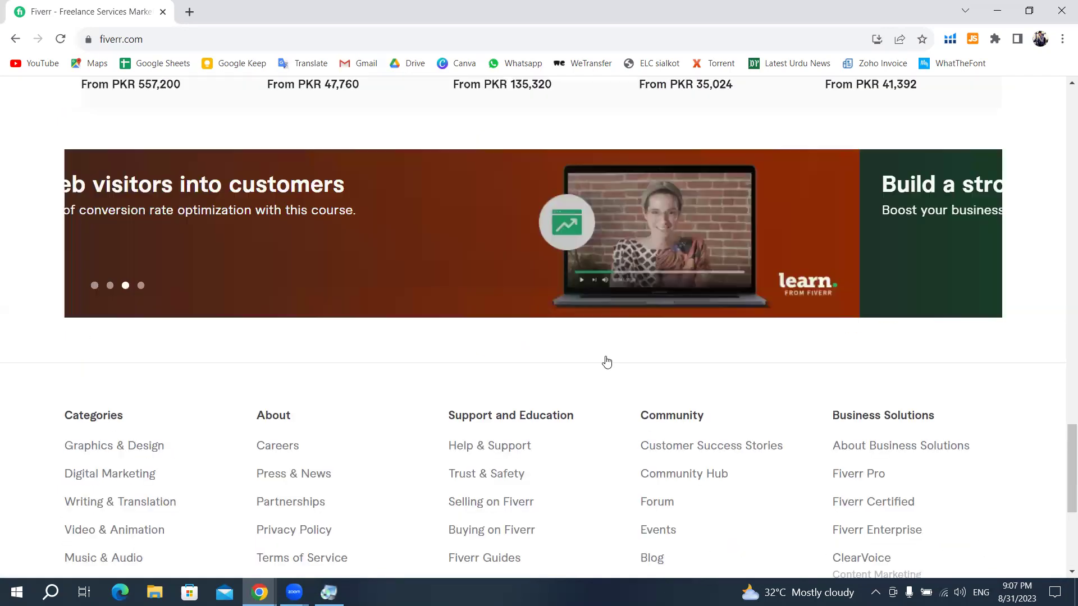
pyautogui.scroll(3, 606, 360)
pyautogui.scroll(5, 551, 367)
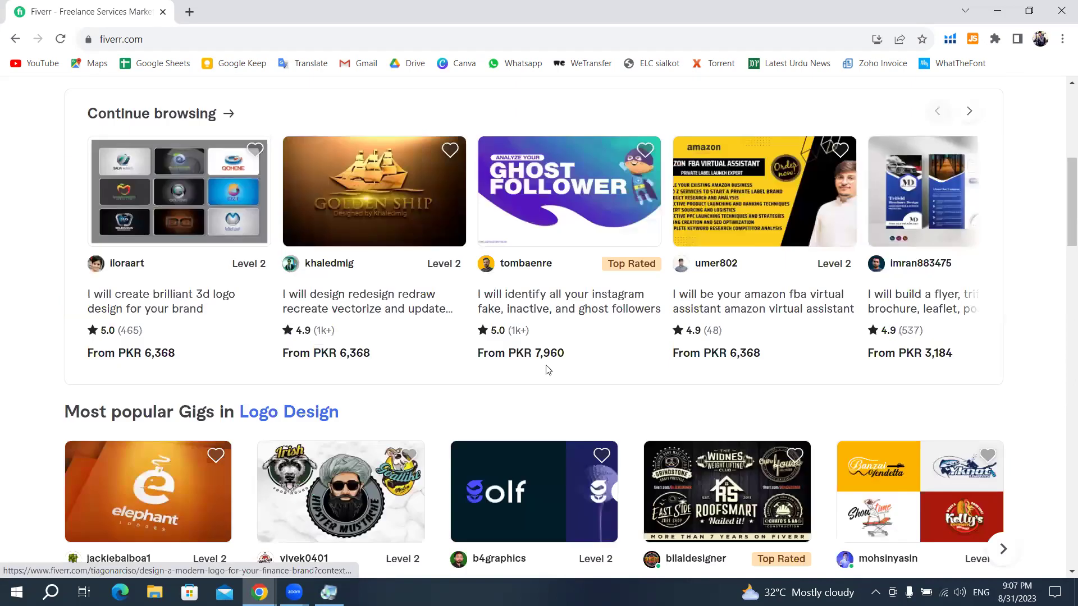
pyautogui.scroll(5, 517, 350)
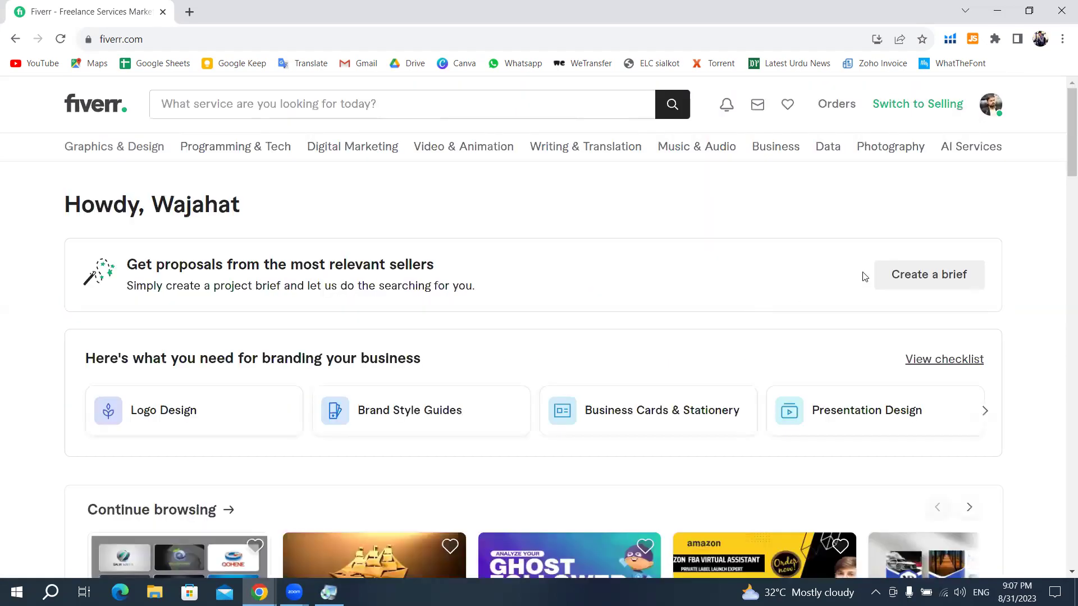
# - Go to the seller profile from the avatar menu and check the gig card's Gig Actions menu
pyautogui.click(995, 112)
pyautogui.moveTo(890, 147)
pyautogui.click(907, 144)
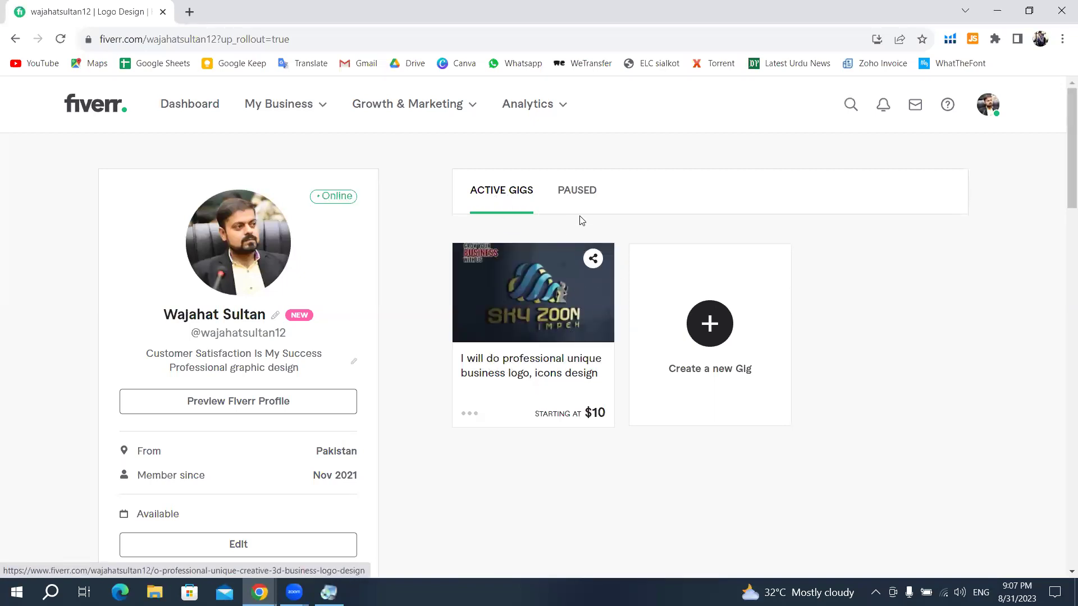
pyautogui.click(471, 414)
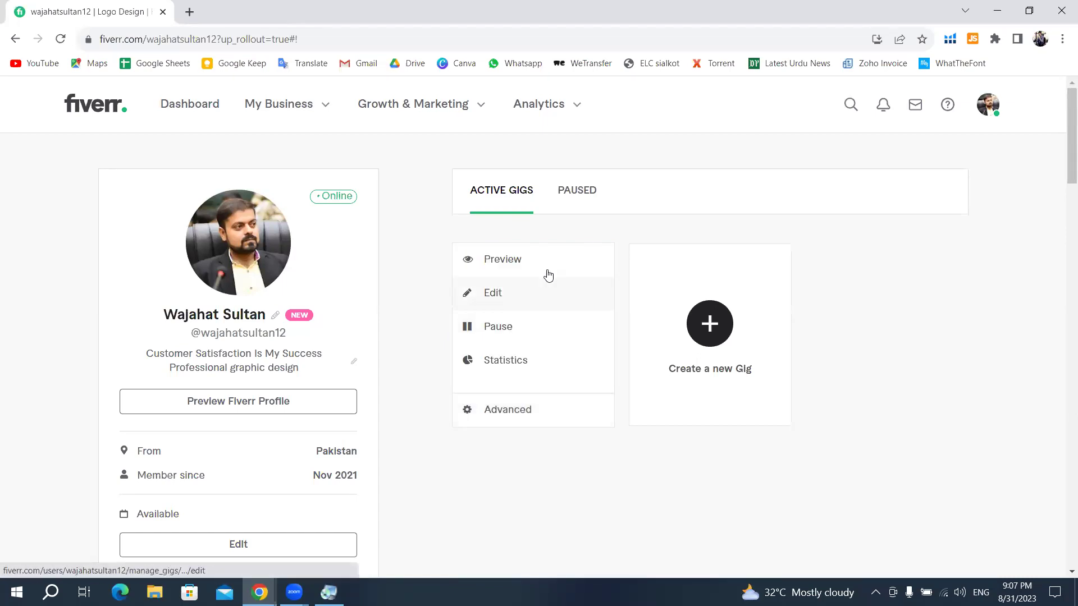
pyautogui.click(414, 315)
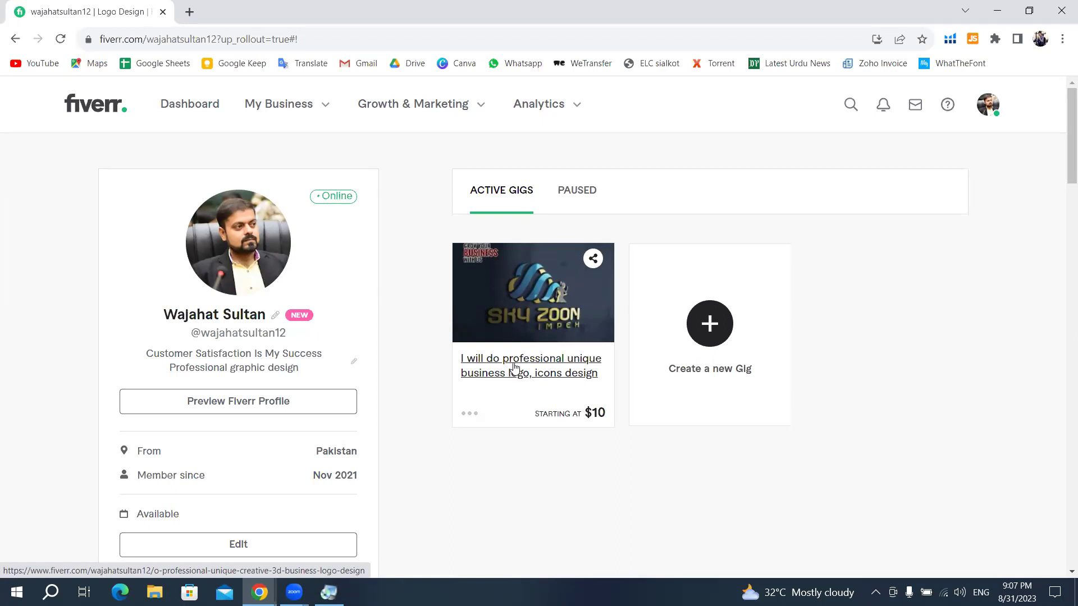
# - Open the professional logo and icons gig's page and launch Edit Gig
pyautogui.click(511, 354)
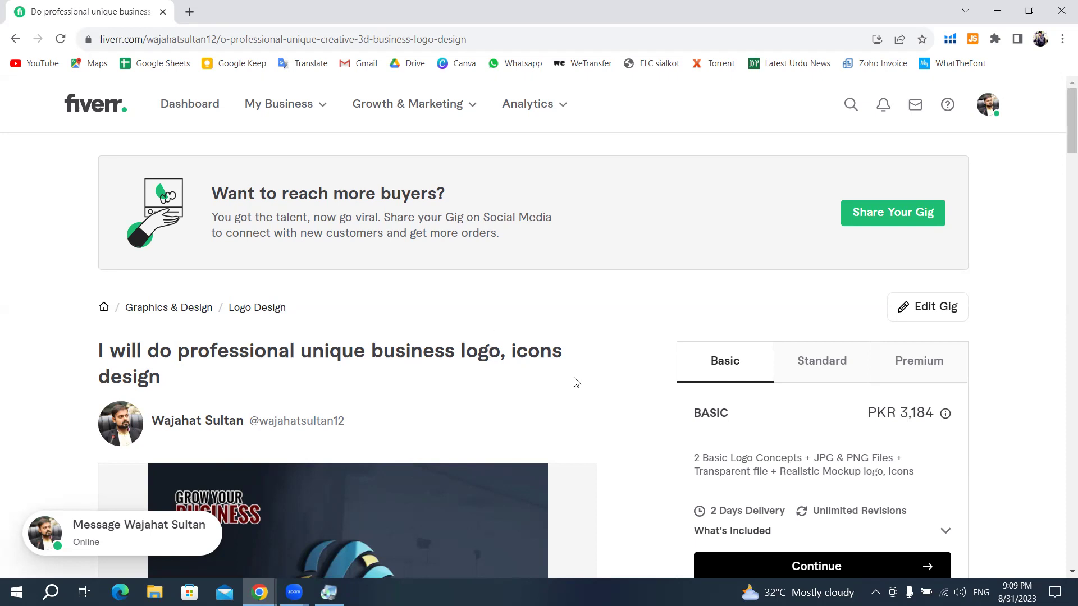
pyautogui.scroll(-1, 576, 382)
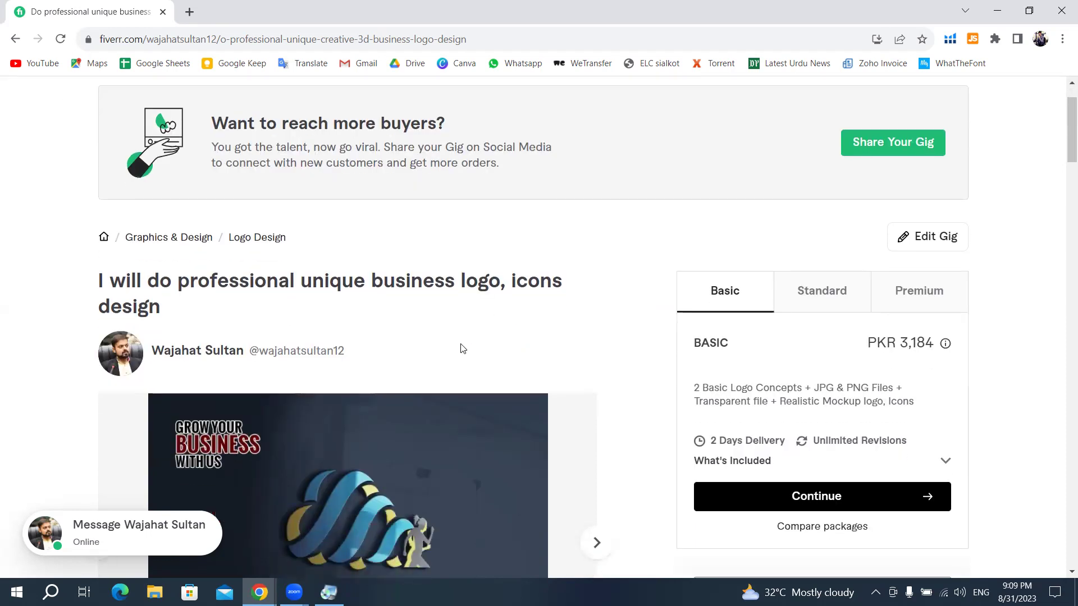
pyautogui.click(919, 247)
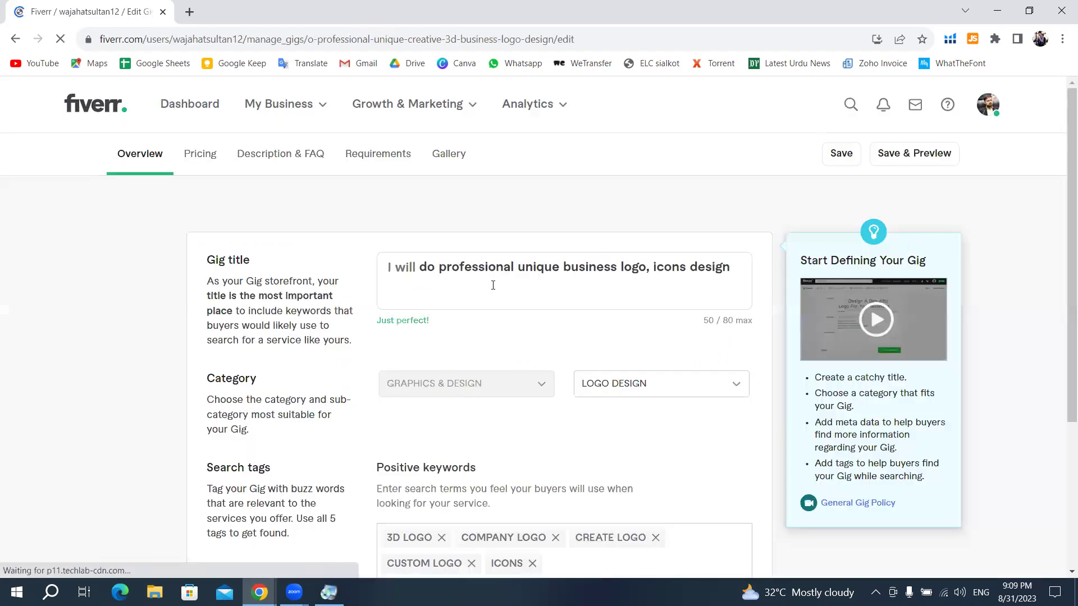
# - Review the Overview form's gig title, Logo Design category, logo style and five search tags
pyautogui.click(466, 292)
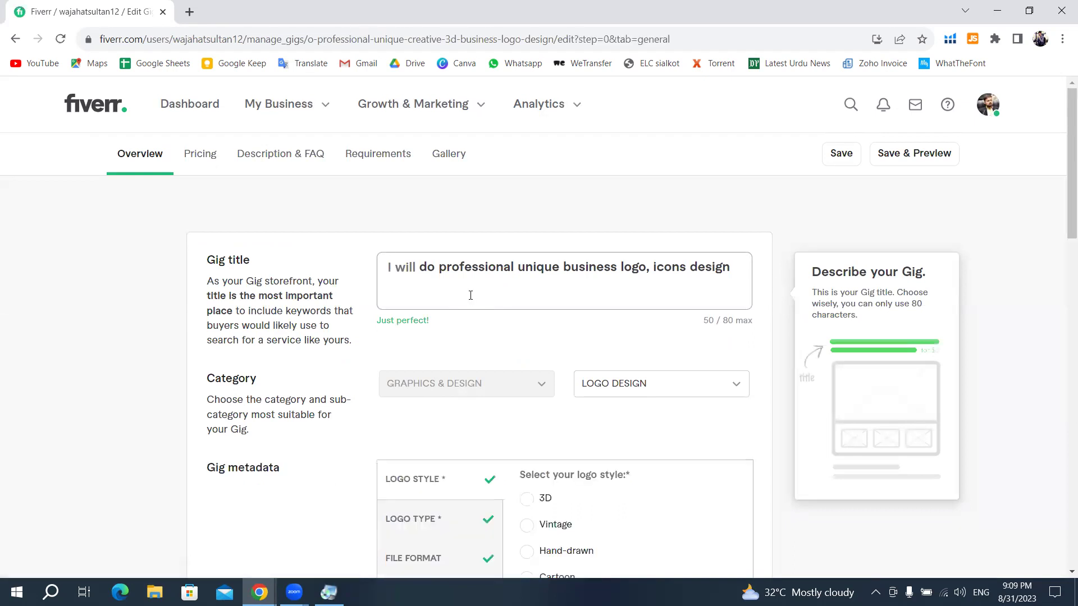
pyautogui.scroll(-6, 558, 316)
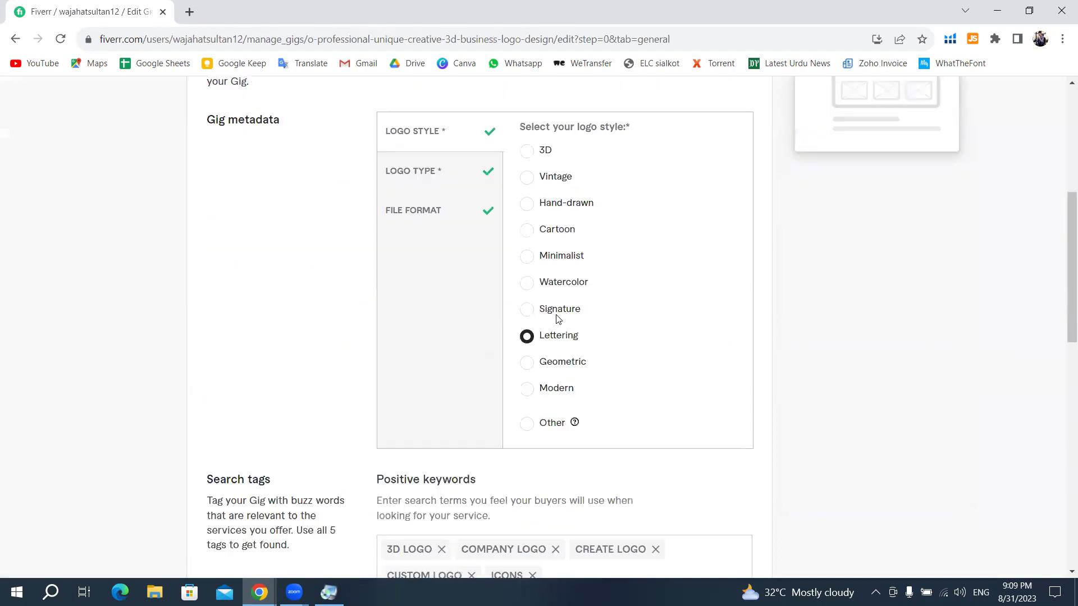
pyautogui.scroll(-4, 558, 317)
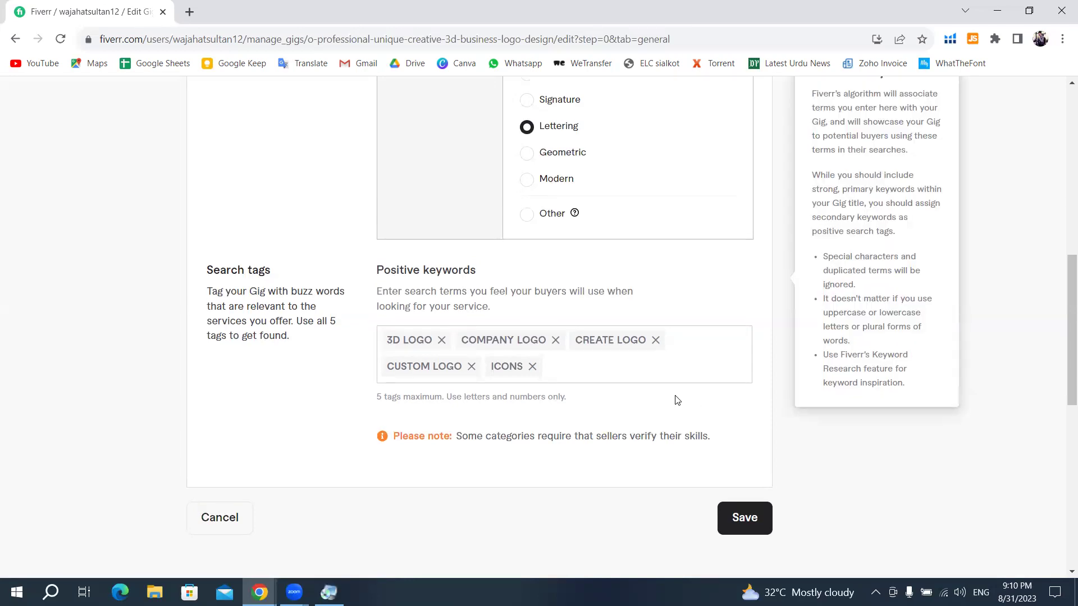
pyautogui.scroll(10, 676, 398)
pyautogui.scroll(-6, 673, 398)
pyautogui.scroll(-5, 645, 381)
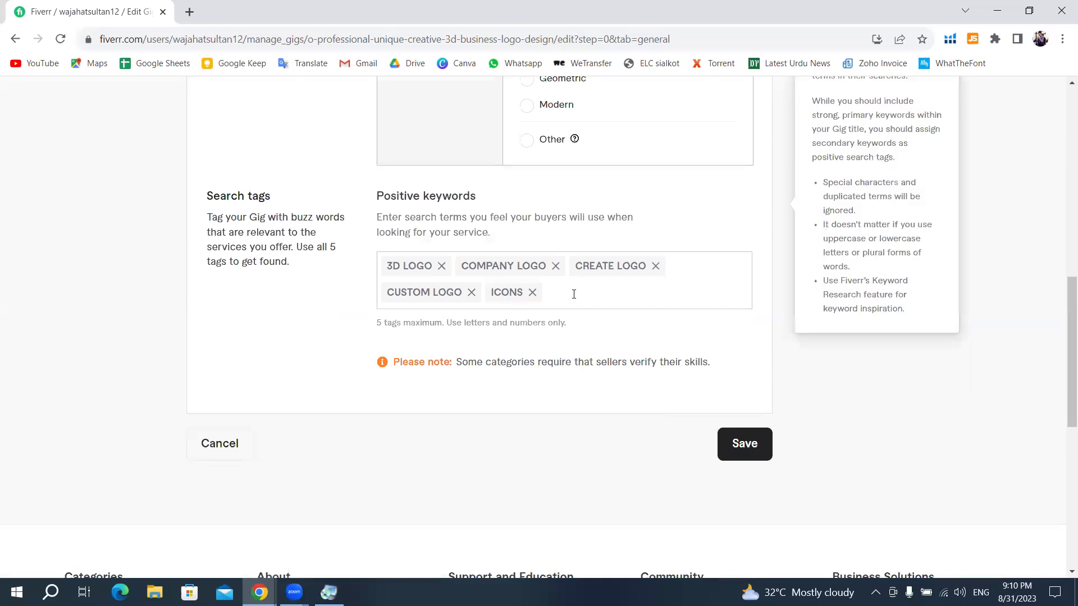
pyautogui.scroll(7, 582, 297)
pyautogui.scroll(4, 580, 293)
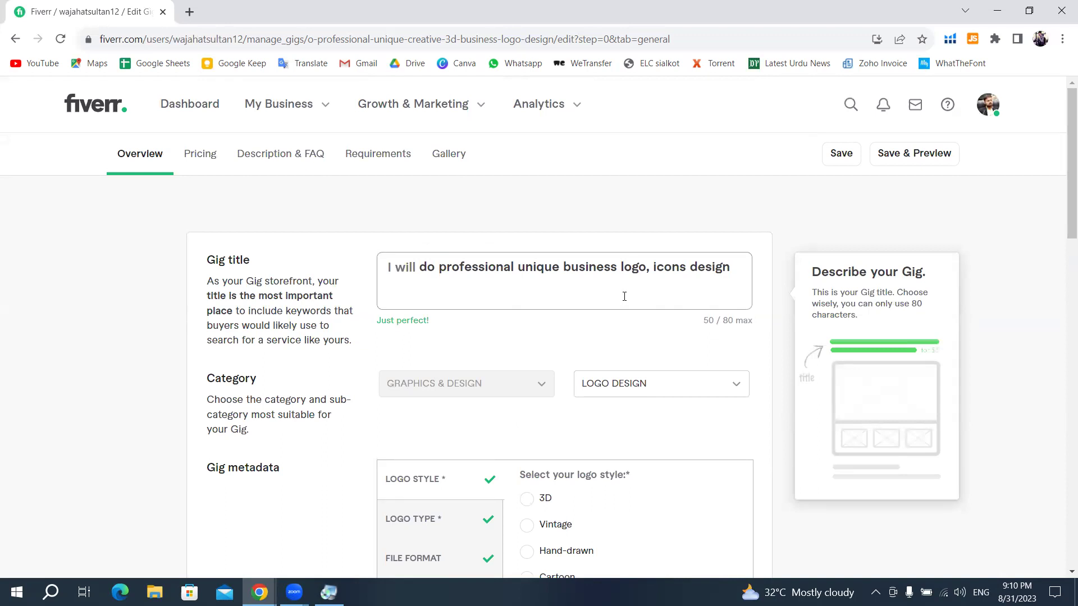
pyautogui.scroll(-4, 622, 308)
pyautogui.scroll(-6, 620, 313)
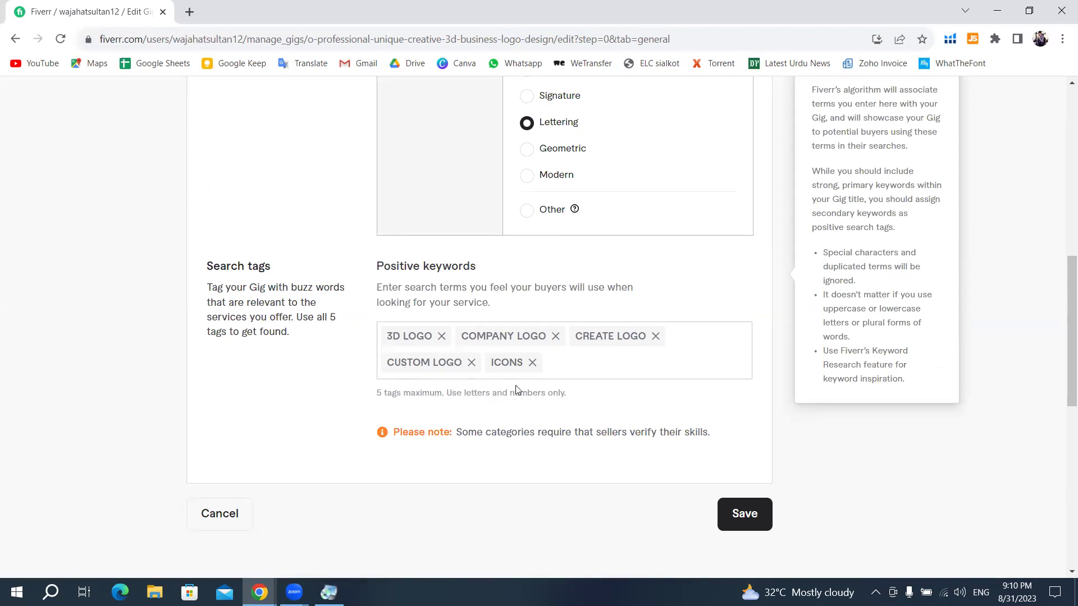
pyautogui.scroll(7, 548, 386)
pyautogui.scroll(4, 645, 355)
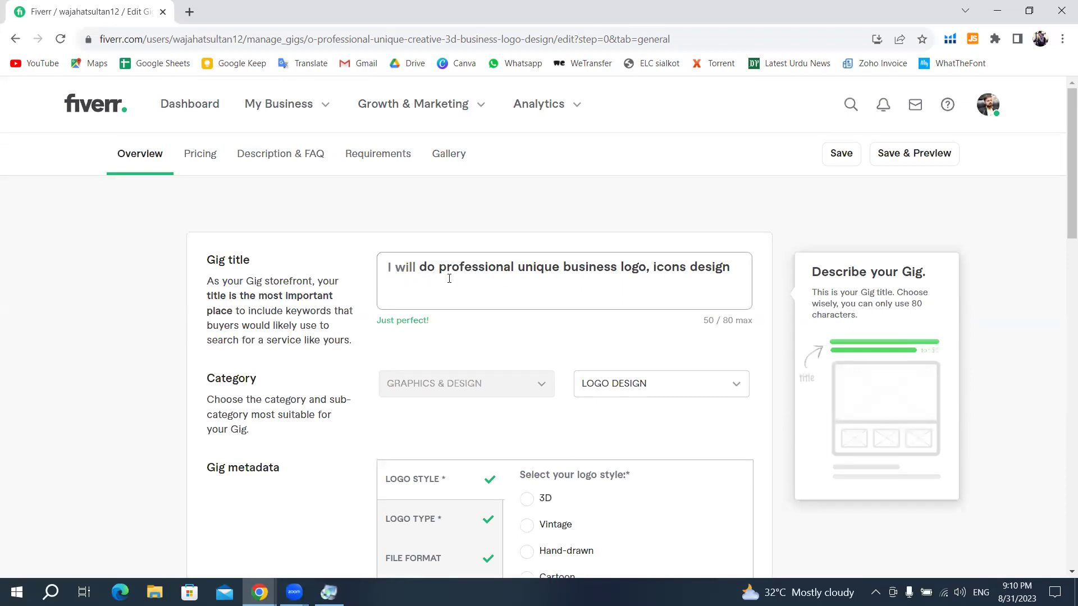
pyautogui.click(559, 268)
pyautogui.write('eD')
pyautogui.press('BackSpace')
pyautogui.press('BackSpace')
pyautogui.write('3D, Creative,')
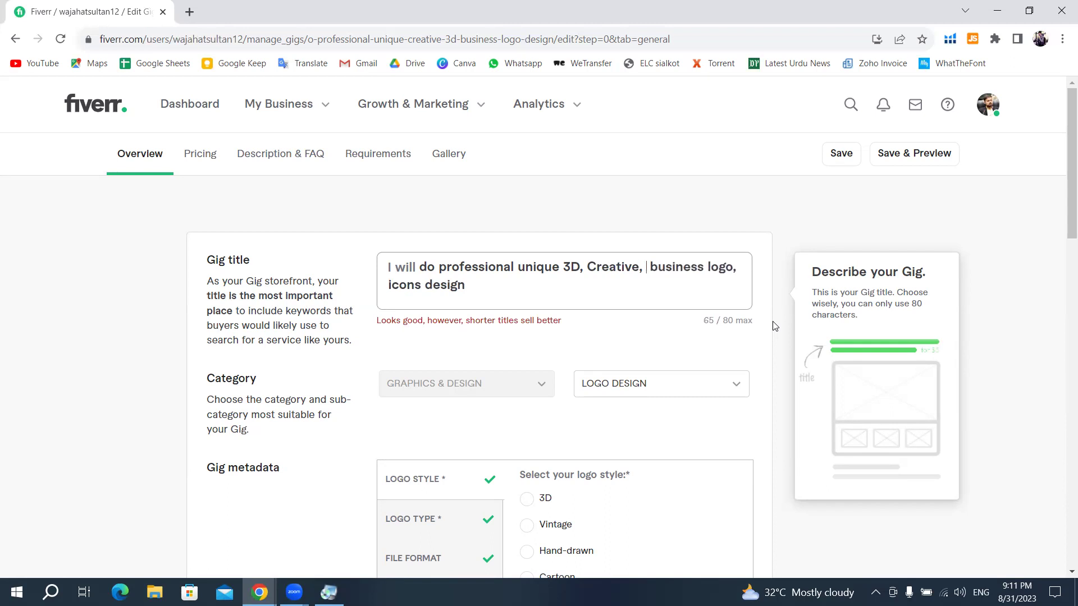
pyautogui.scroll(-5, 666, 315)
pyautogui.scroll(-4, 667, 315)
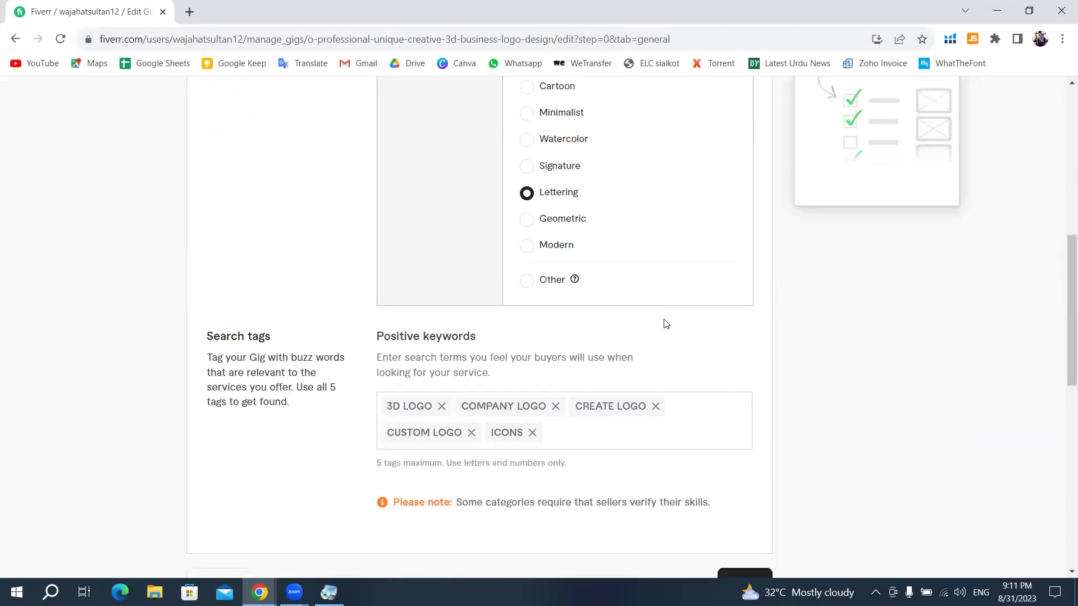
pyautogui.scroll(9, 666, 323)
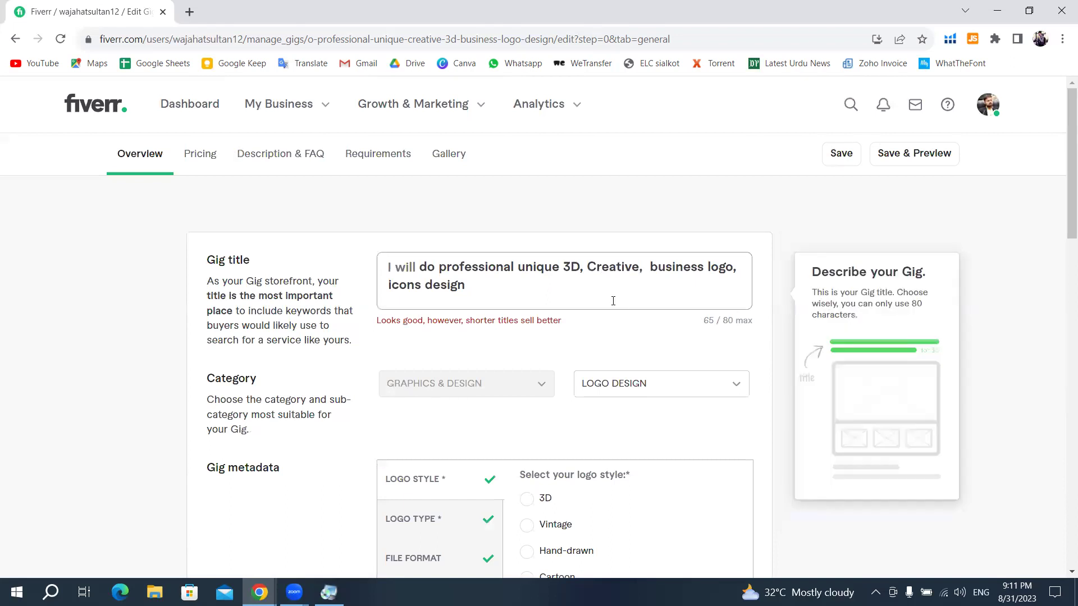
pyautogui.press('BackSpace')
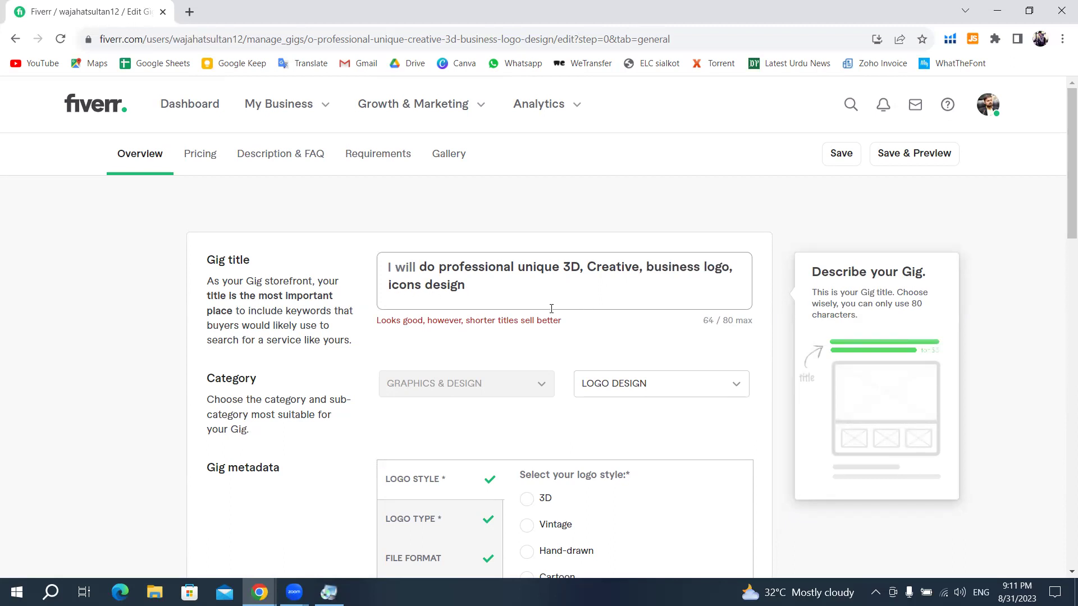
pyautogui.scroll(-6, 551, 309)
pyautogui.scroll(-5, 562, 303)
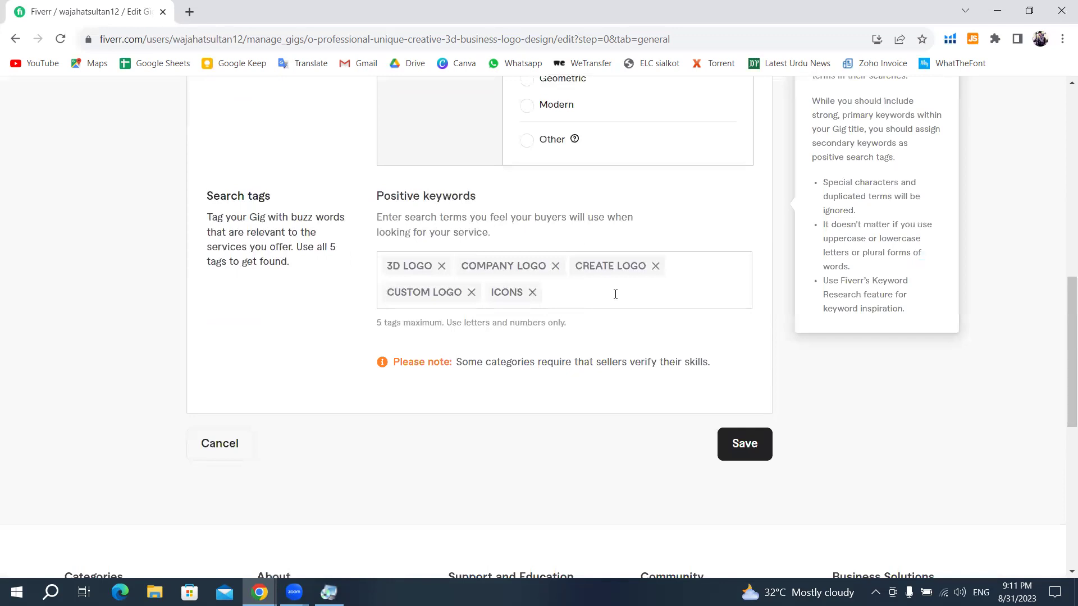
pyautogui.scroll(9, 615, 294)
pyautogui.scroll(2, 613, 298)
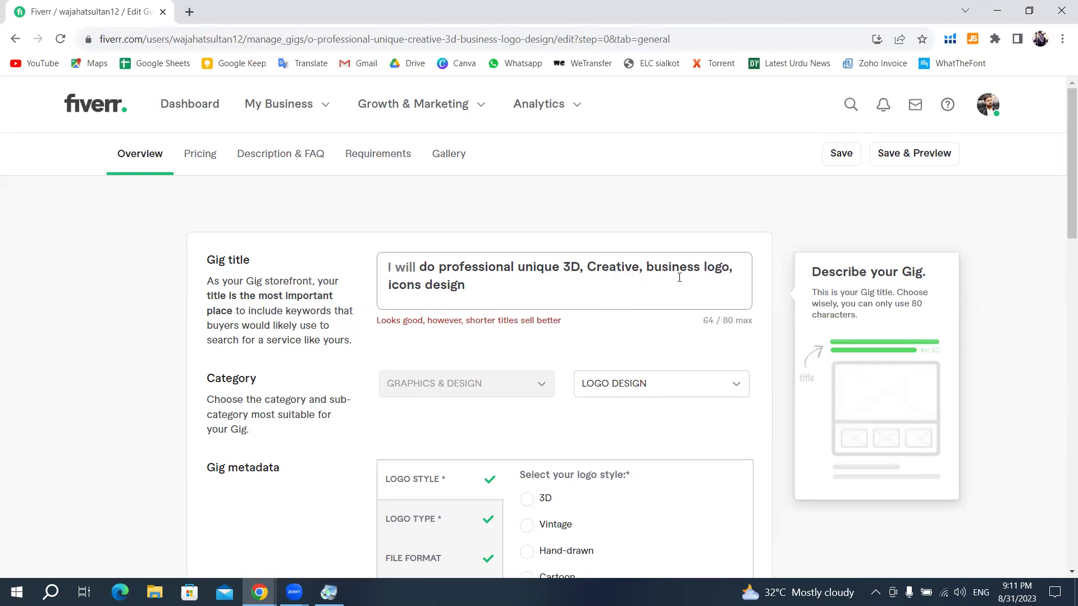
# - Change 'Creative' to lowercase 'creative' in the gig title
pyautogui.click(595, 267)
pyautogui.press('BackSpace')
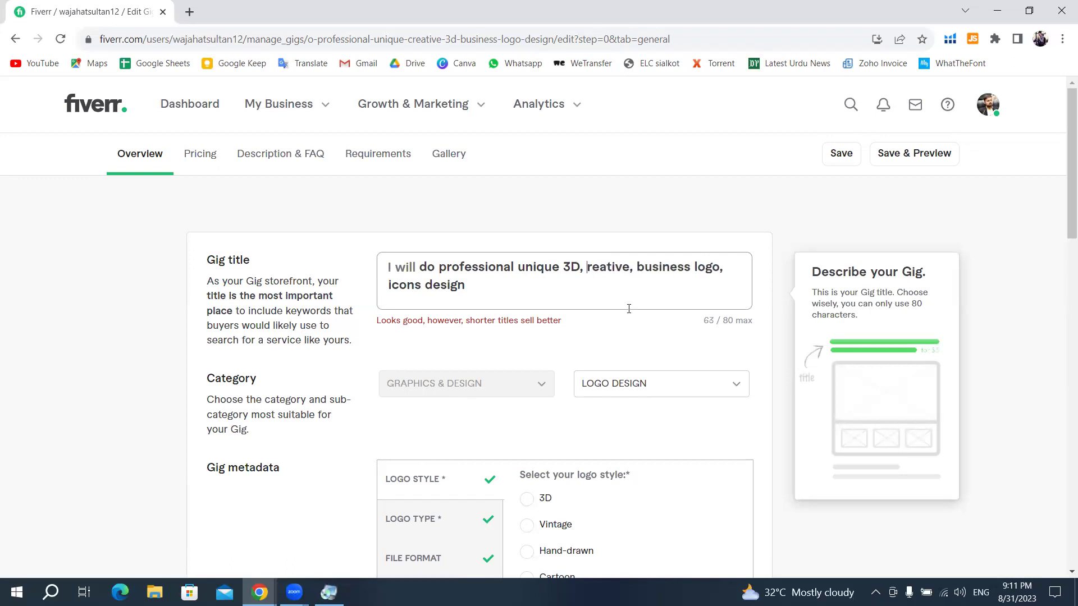
pyautogui.write('c')
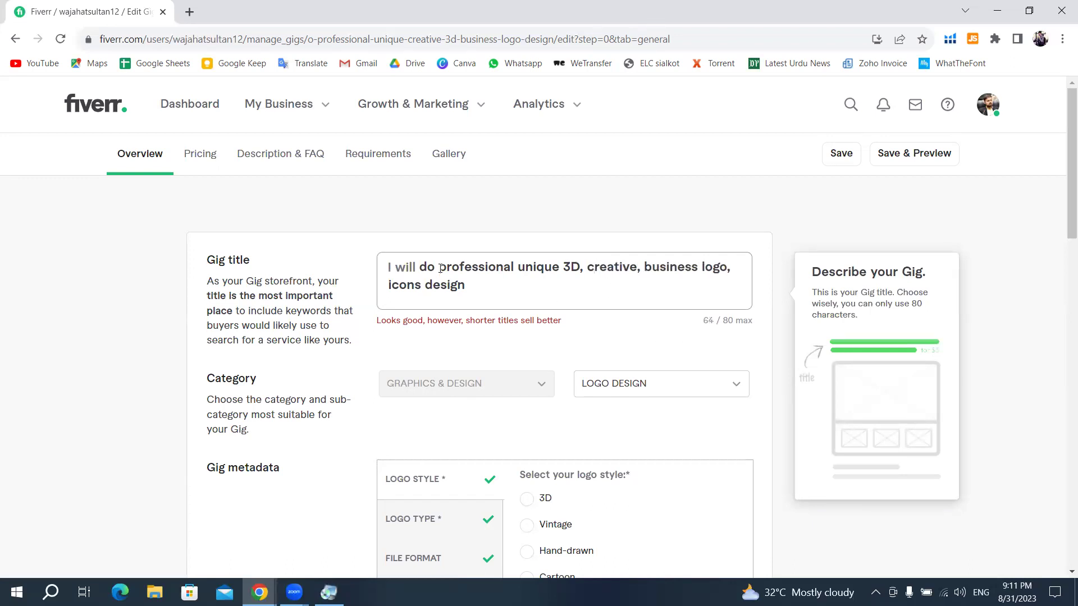
pyautogui.scroll(-4, 505, 337)
pyautogui.scroll(-1, 524, 377)
pyautogui.scroll(-4, 534, 336)
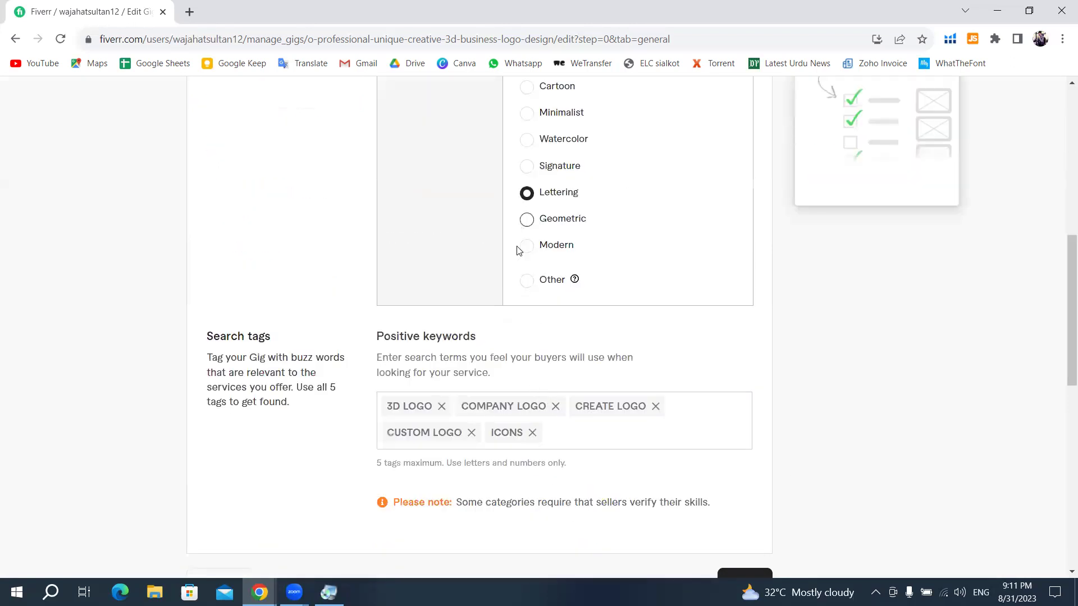
pyautogui.scroll(6, 518, 251)
pyautogui.scroll(3, 521, 270)
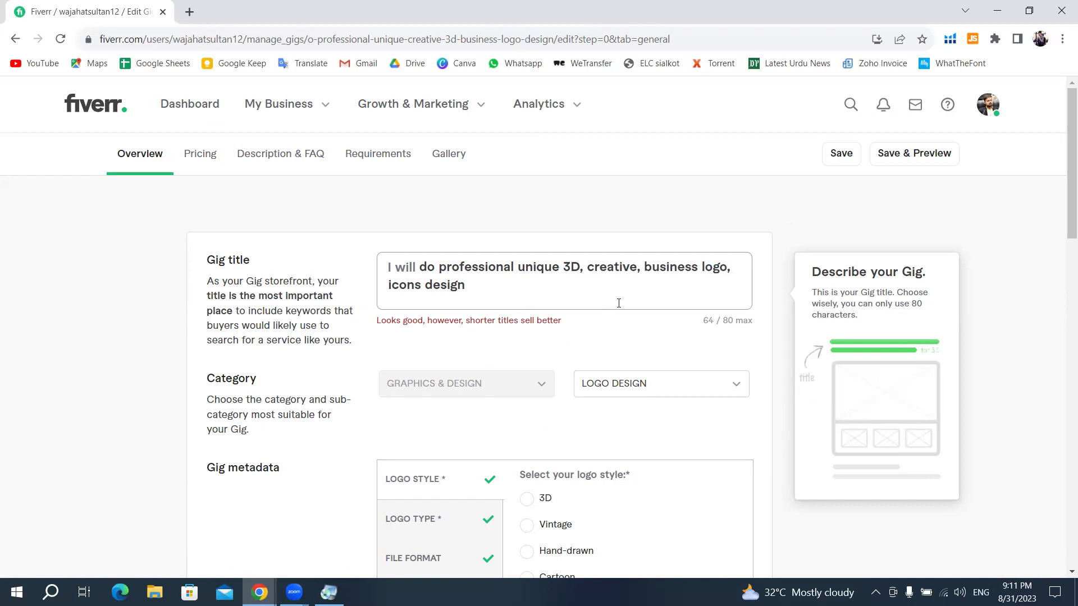
# - Delete 'business' from the title, briefly adding 'Custom' and then removing it
pyautogui.click(696, 272)
pyautogui.press('BackSpace')
pyautogui.press('BackSpace')
pyautogui.press('BackSpace')
pyautogui.press('BackSpace')
pyautogui.press('BackSpace')
pyautogui.press('BackSpace')
pyautogui.press('BackSpace')
pyautogui.press('BackSpace')
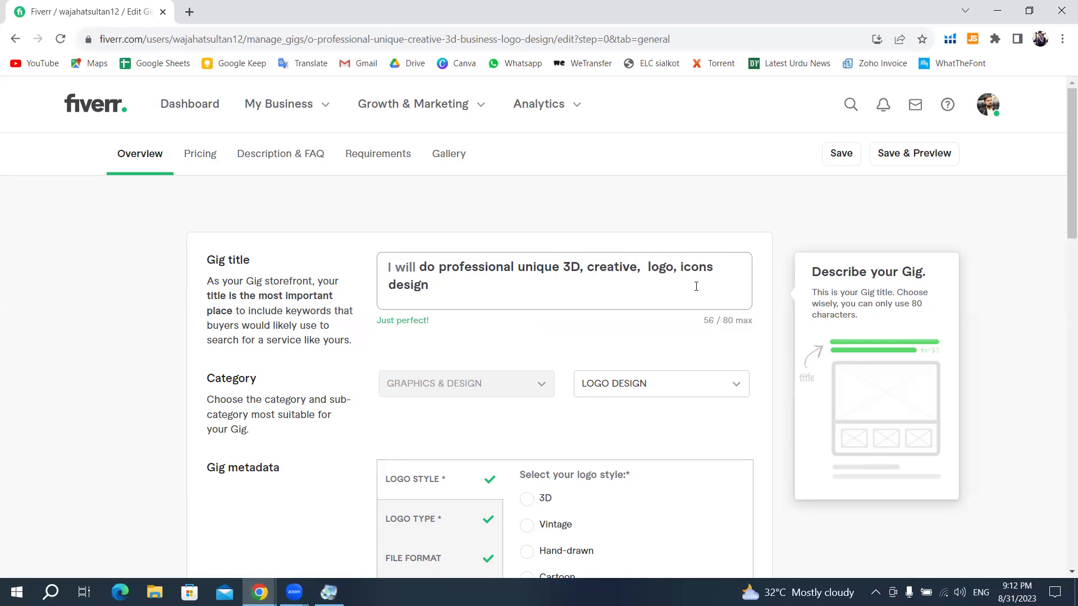
pyautogui.write('Custom')
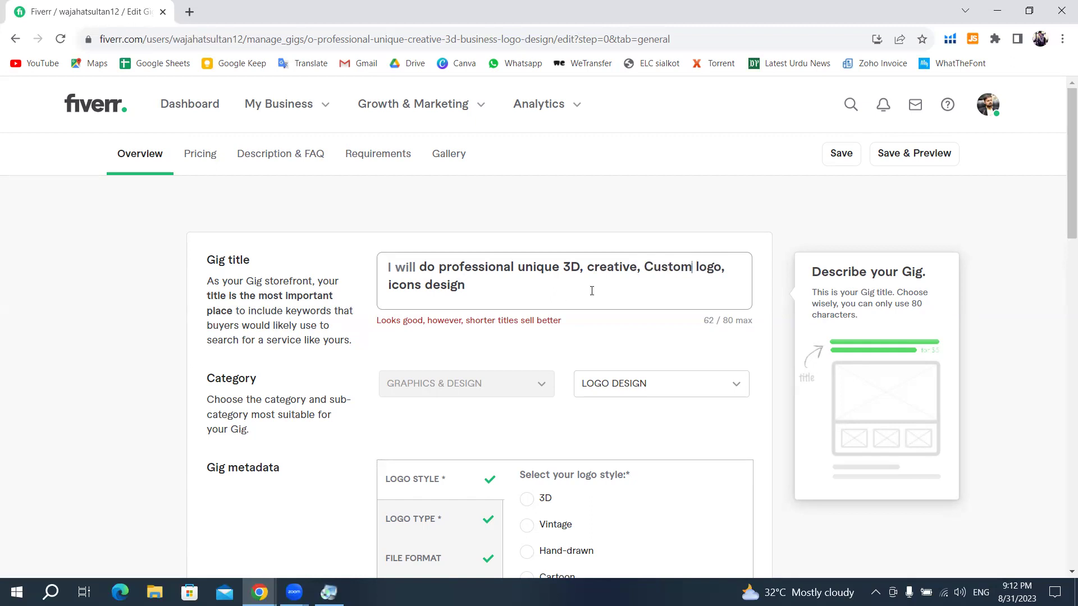
pyautogui.press('BackSpace')
pyautogui.press('BackSpace')
pyautogui.press('BackSpace')
pyautogui.press('BackSpace')
pyautogui.press('BackSpace')
pyautogui.press('BackSpace')
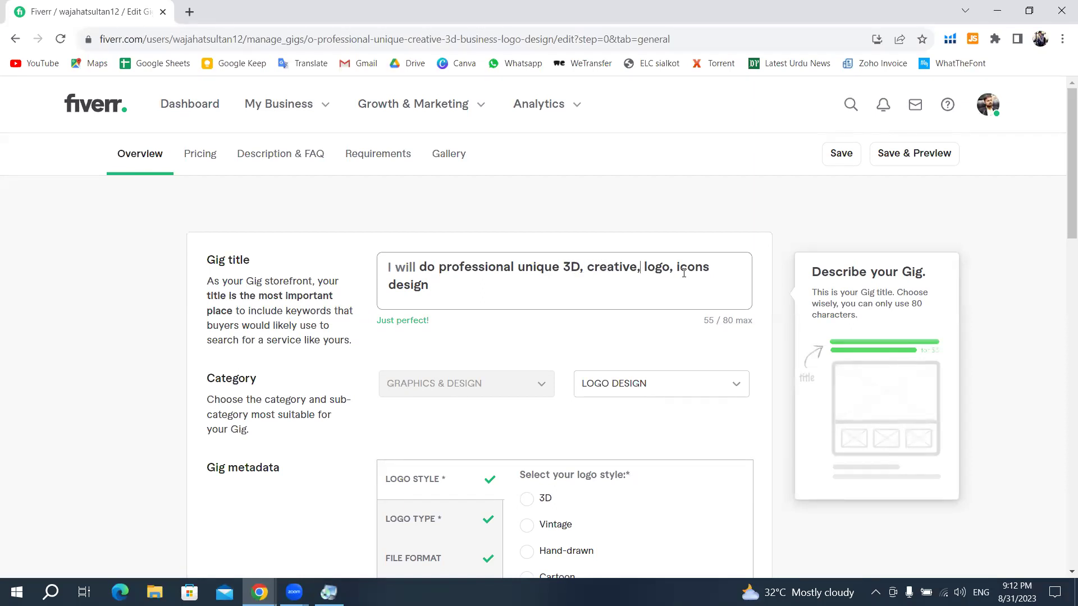
# - Save the edited Overview and dismiss the gig image tips popup on the Gallery step
pyautogui.click(641, 274)
pyautogui.scroll(-2, 424, 328)
pyautogui.scroll(-3, 420, 332)
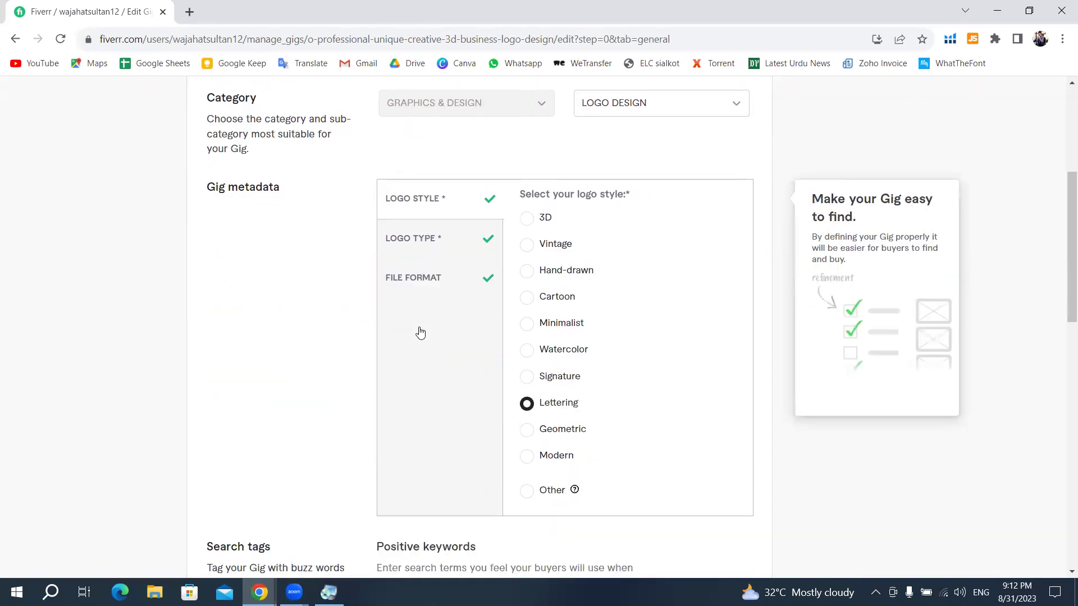
pyautogui.scroll(-1, 420, 332)
pyautogui.scroll(5, 619, 223)
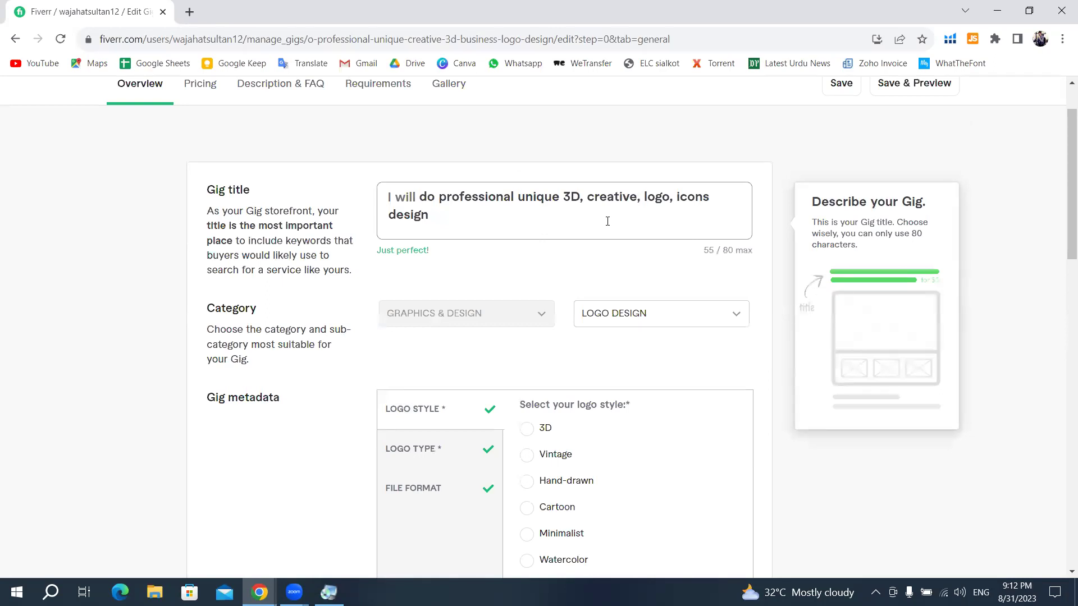
pyautogui.scroll(-3, 584, 308)
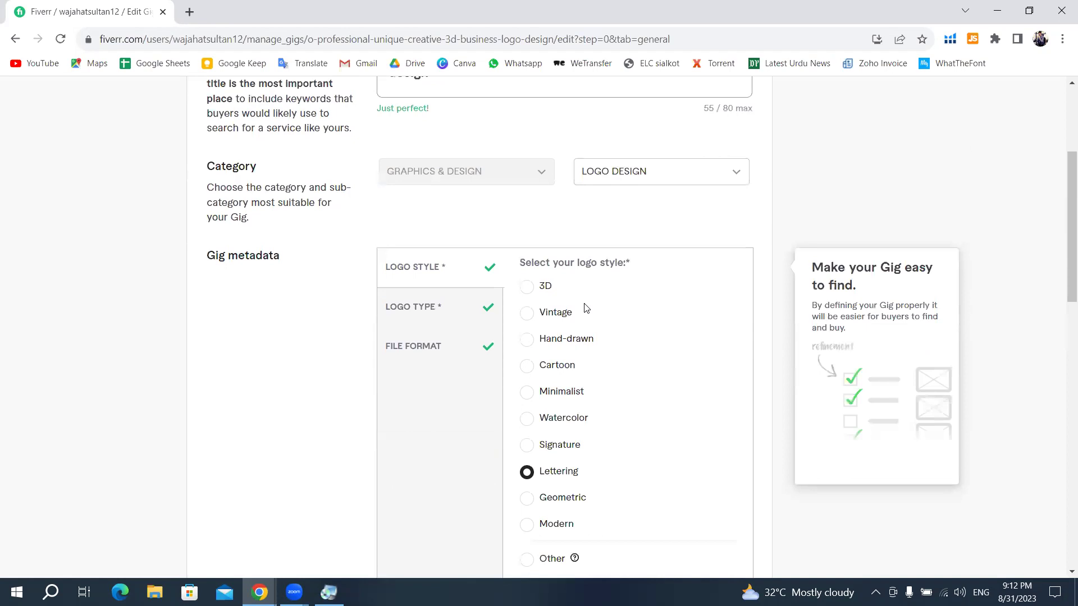
pyautogui.scroll(-7, 578, 359)
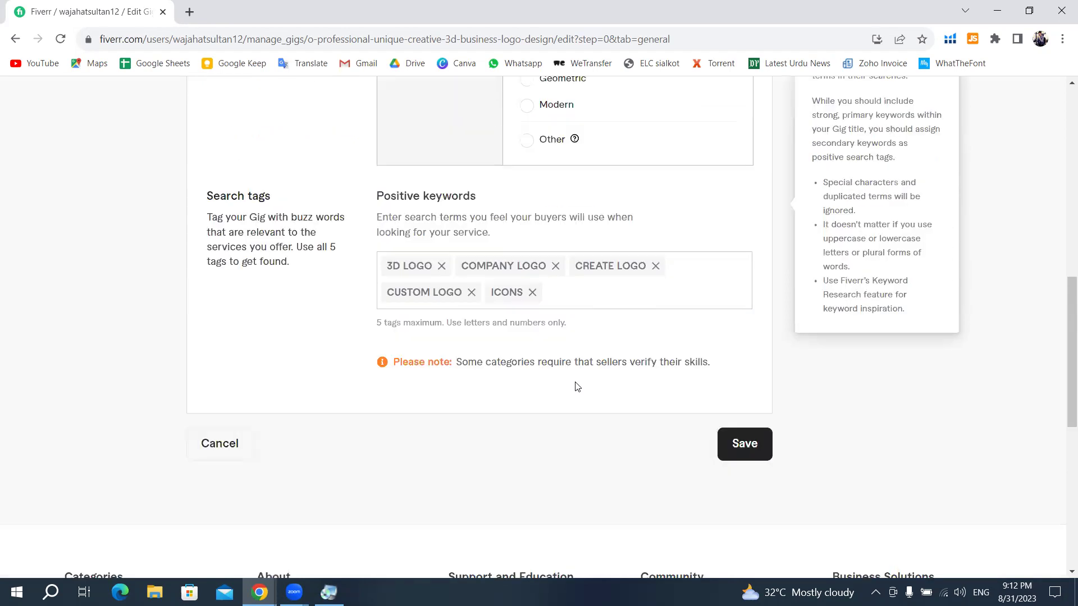
pyautogui.click(753, 448)
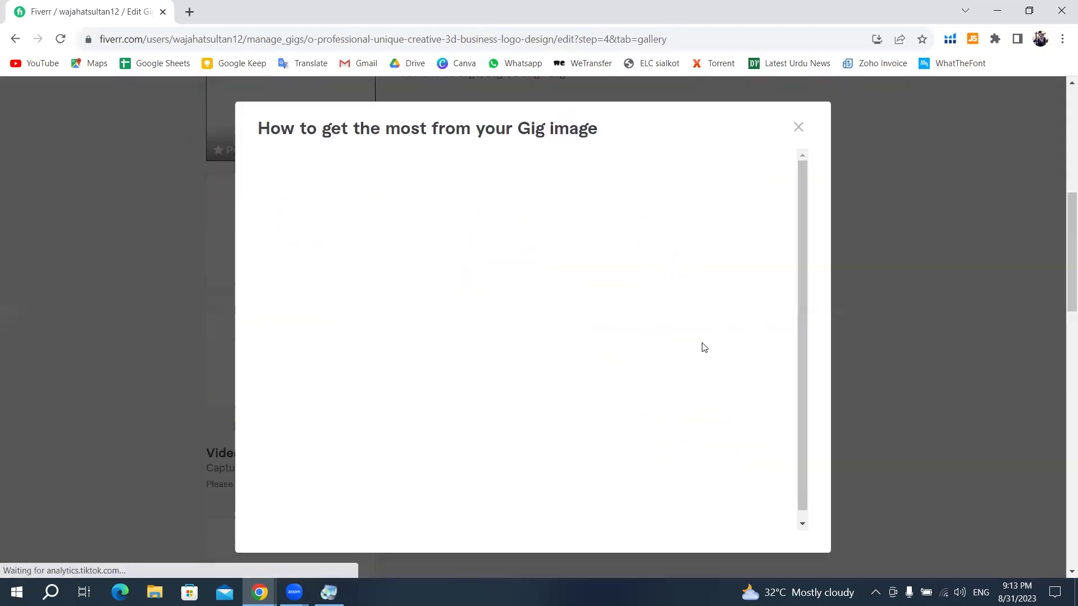
pyautogui.click(799, 132)
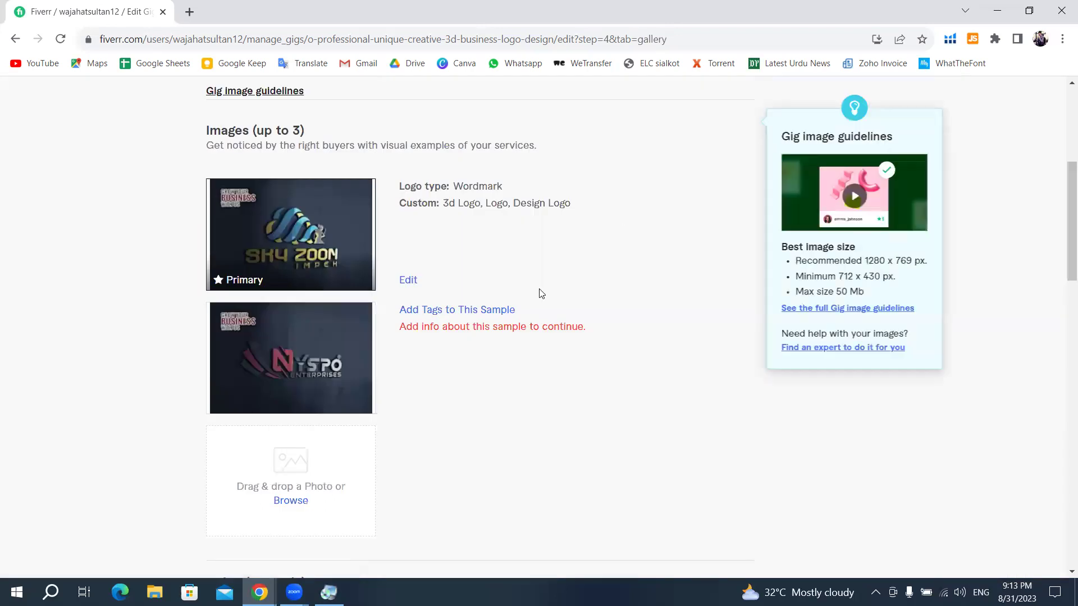
pyautogui.scroll(4, 501, 272)
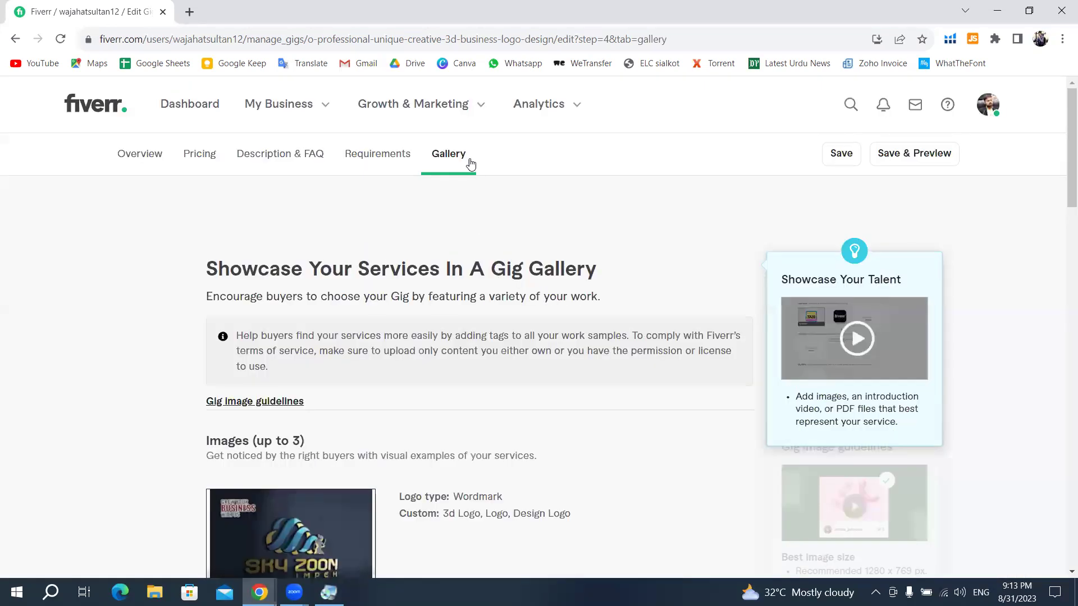
# - Scroll through the Pricing packages table, then move on to the Description & FAQ step
pyautogui.click(205, 162)
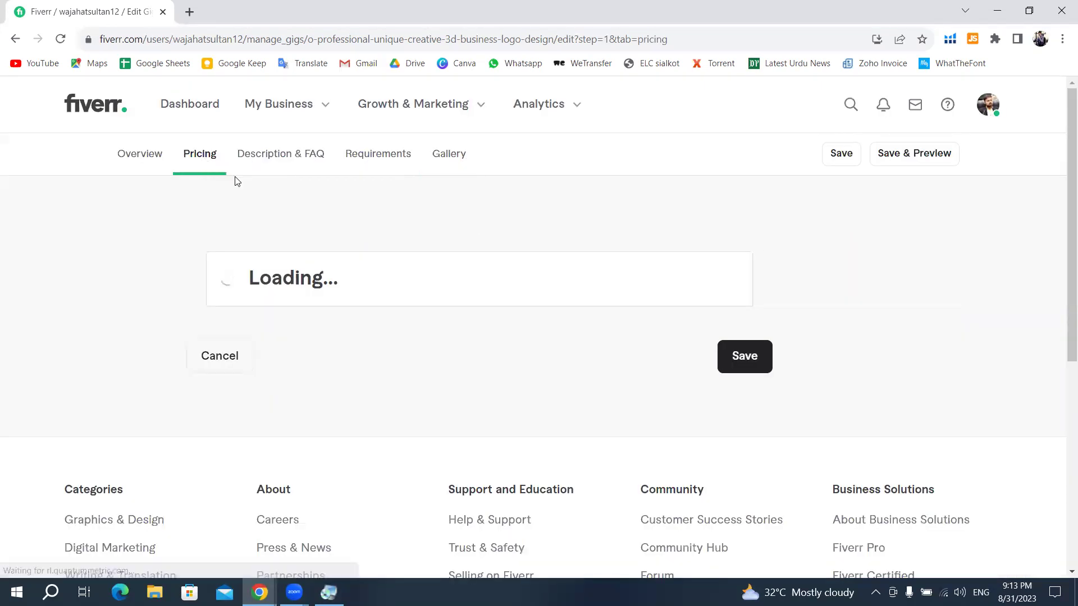
pyautogui.scroll(-3, 548, 306)
pyautogui.scroll(-6, 547, 306)
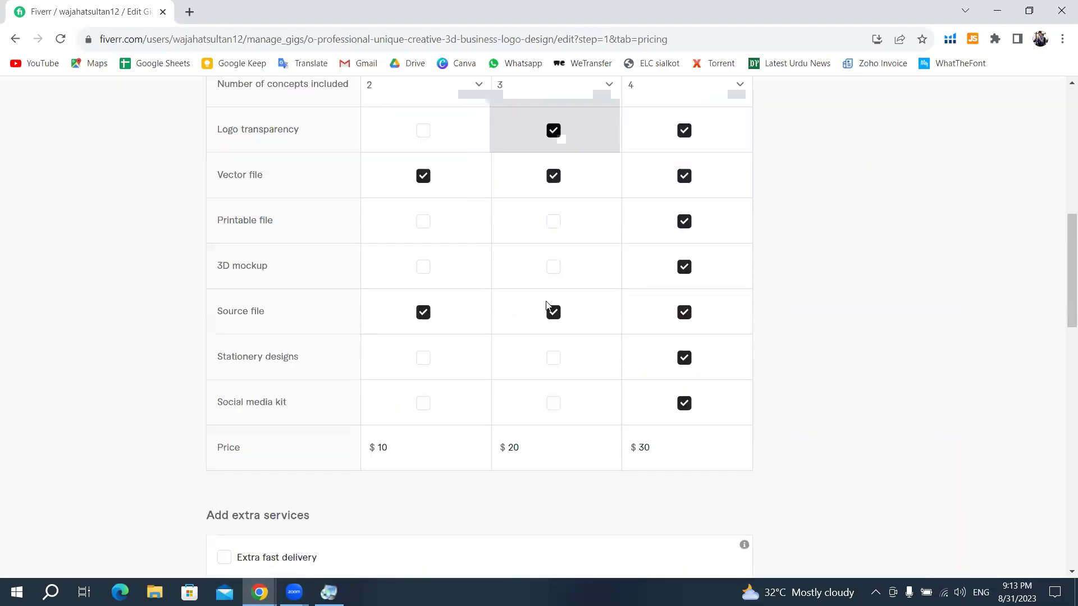
pyautogui.scroll(-9, 548, 305)
pyautogui.scroll(-2, 546, 308)
pyautogui.scroll(7, 544, 309)
pyautogui.scroll(6, 543, 309)
pyautogui.scroll(6, 543, 311)
pyautogui.scroll(3, 332, 243)
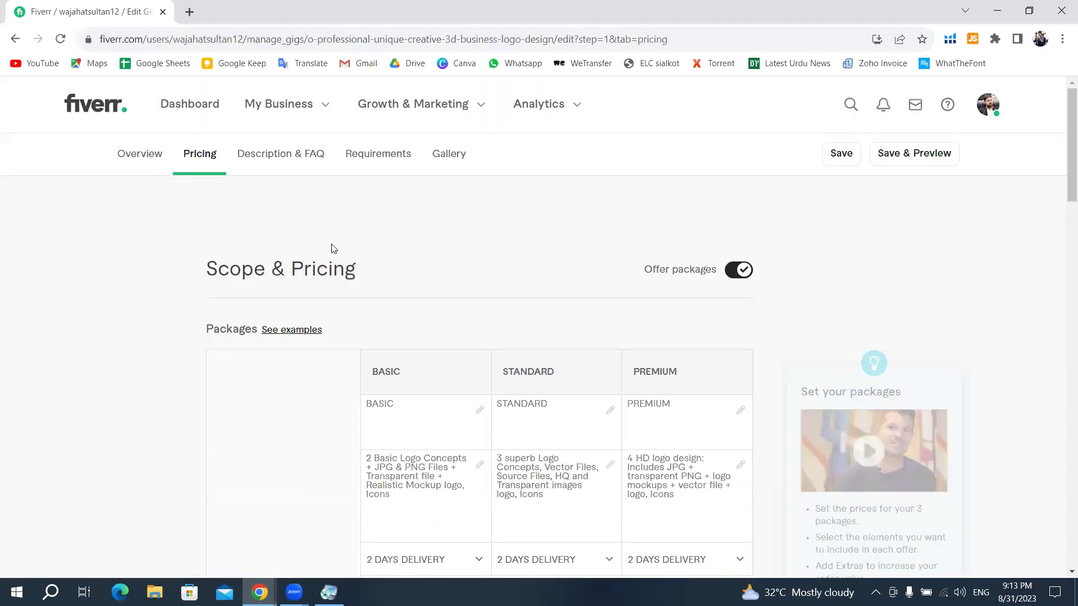
pyautogui.click(258, 160)
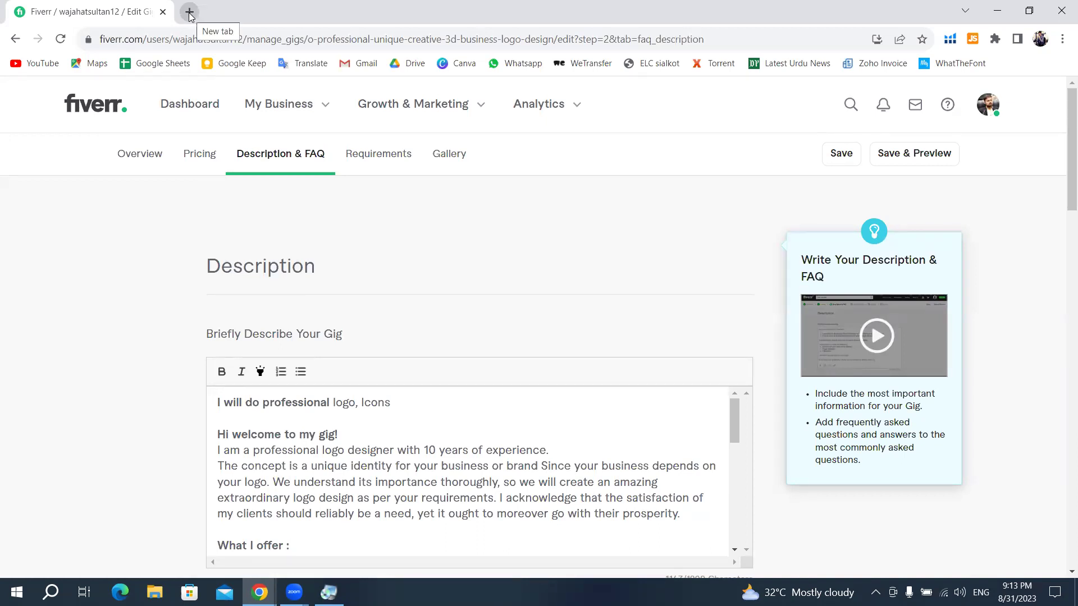
# - Load bard.google.com in a new browser tab
pyautogui.click(190, 12)
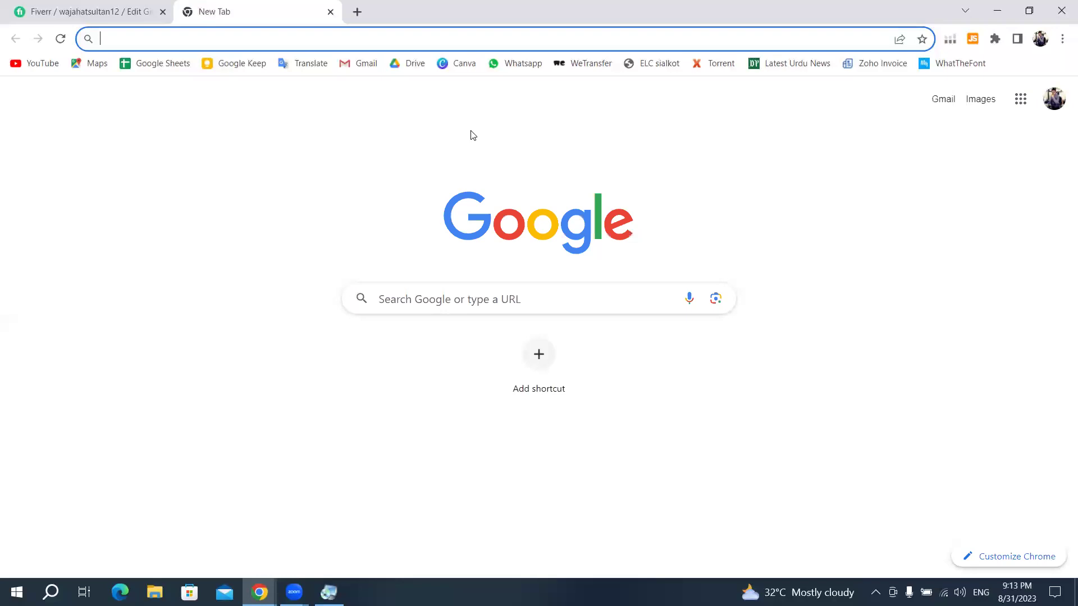
pyautogui.write('bard.')
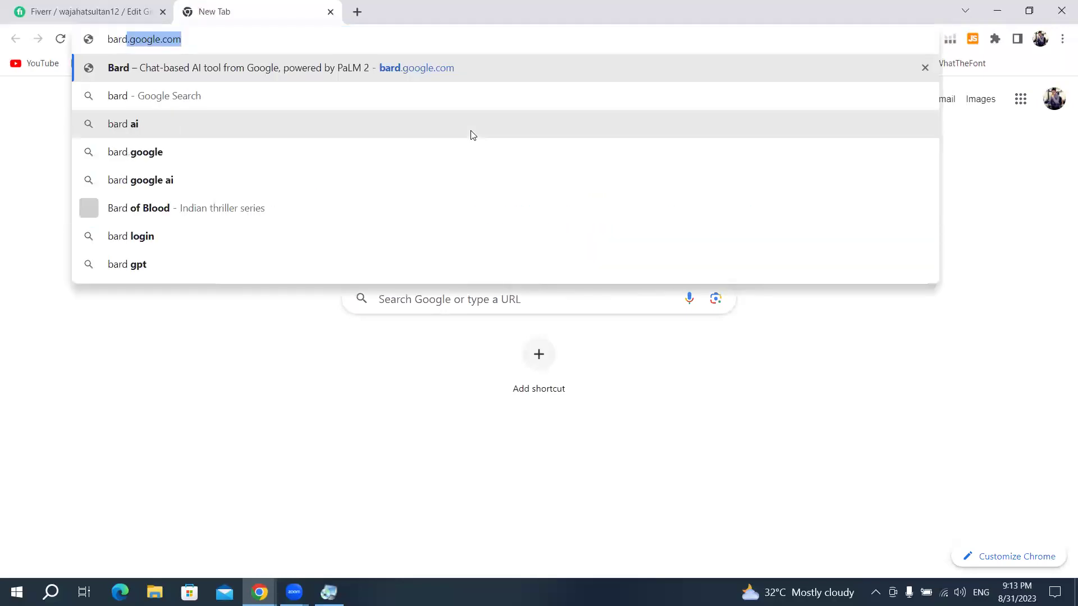
pyautogui.write('google.com')
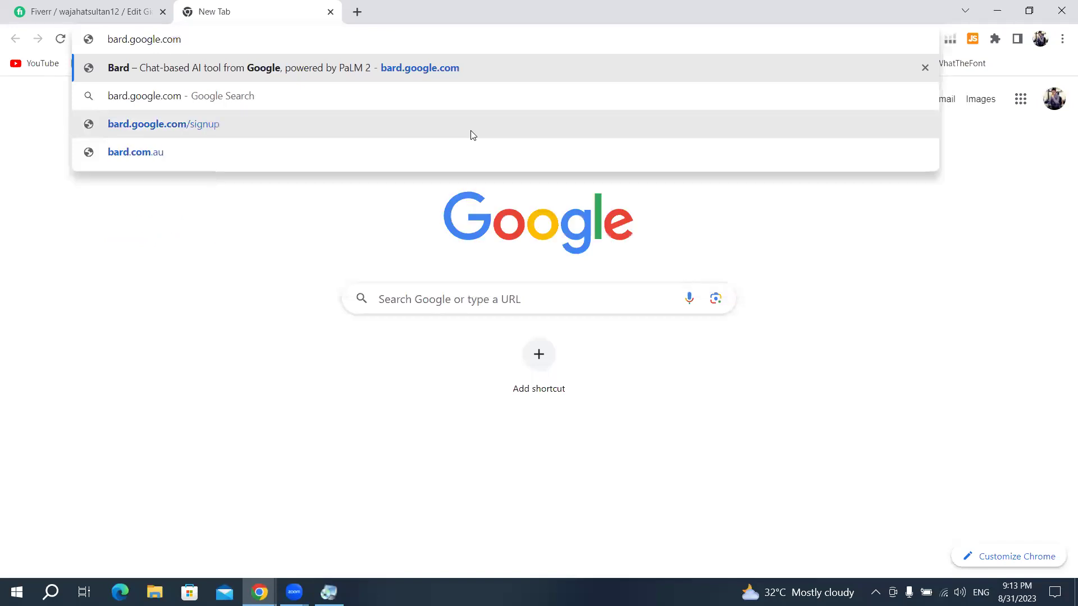
pyautogui.press('Return')
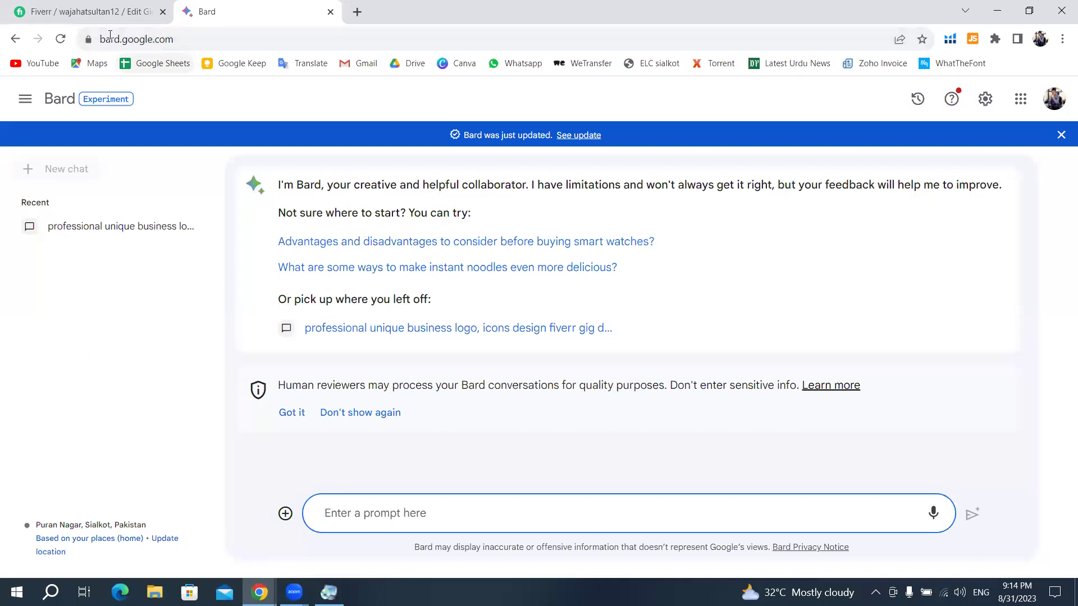
# - Copy 'professional unique 3D, creative, logo, icons design' from the gig title, then return to Bard
pyautogui.click(113, 11)
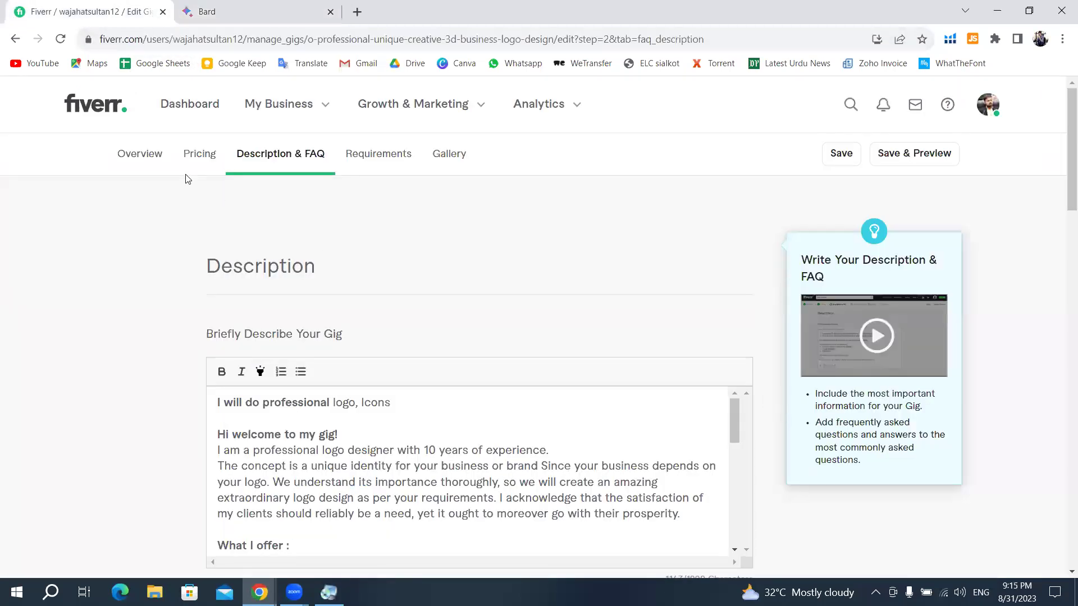
pyautogui.click(143, 155)
pyautogui.click(464, 294)
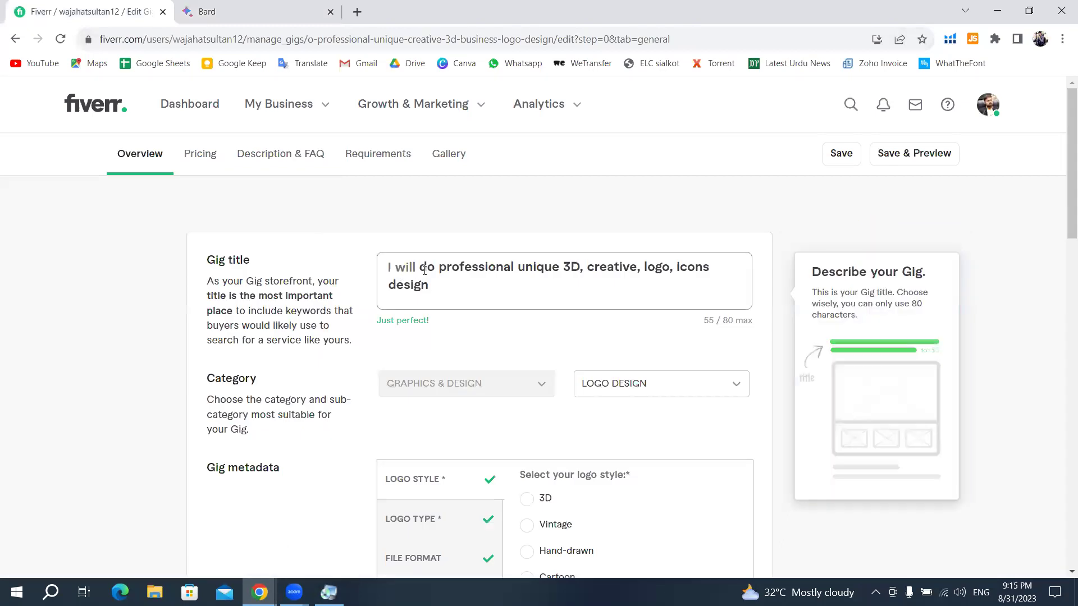
pyautogui.moveTo(447, 273); pyautogui.dragTo(467, 292)
pyautogui.hotkey('ctrl', 'c')
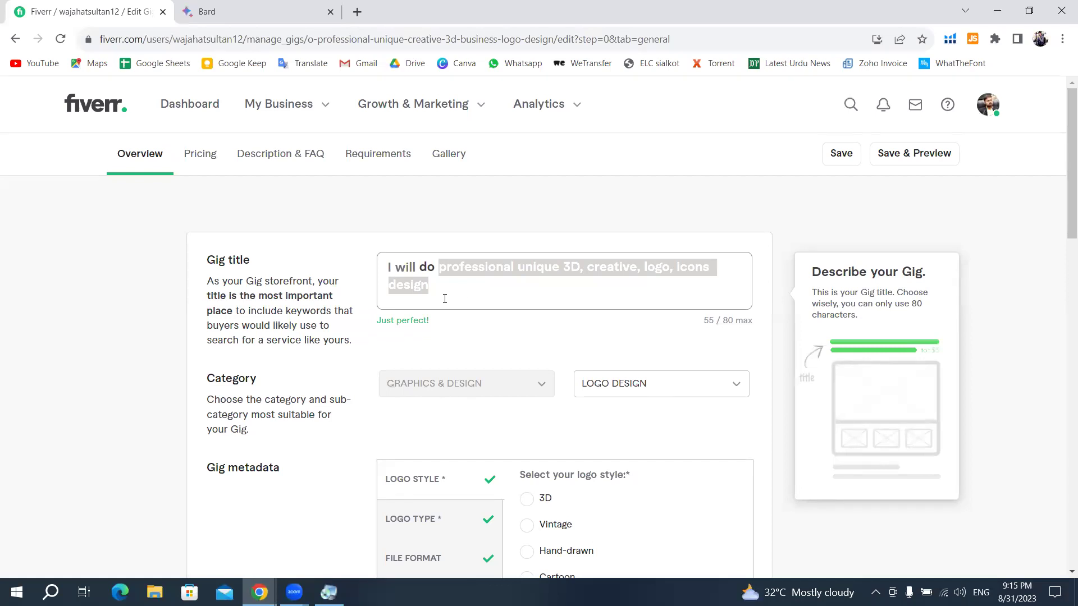
pyautogui.click(255, 11)
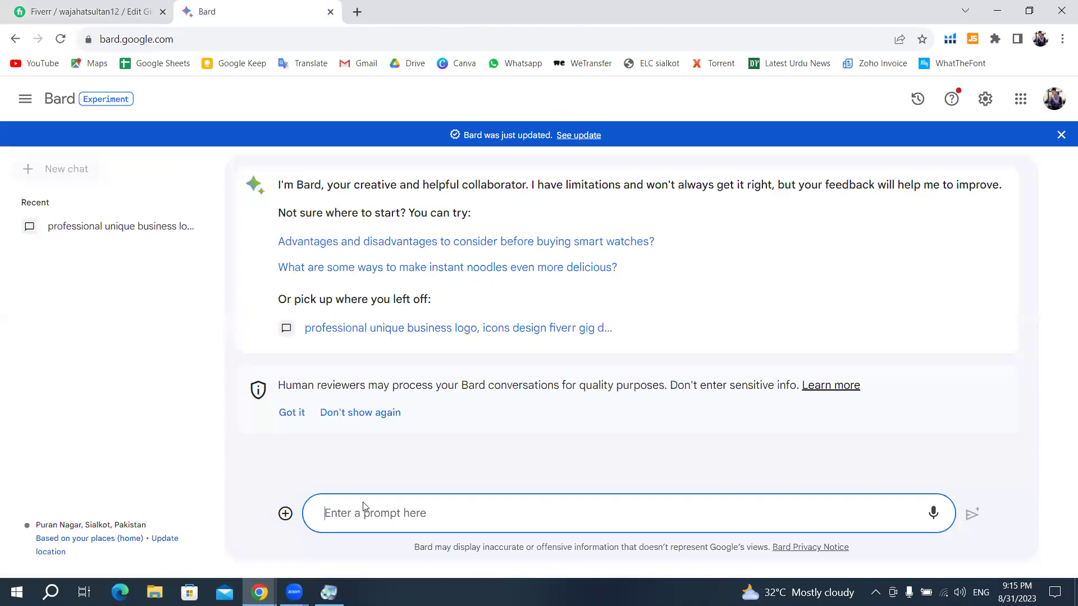
# - Ask Bard for a Fiverr description for a professional, unique 3D logo and icons design gig
pyautogui.hotkey('ctrl', 'v')
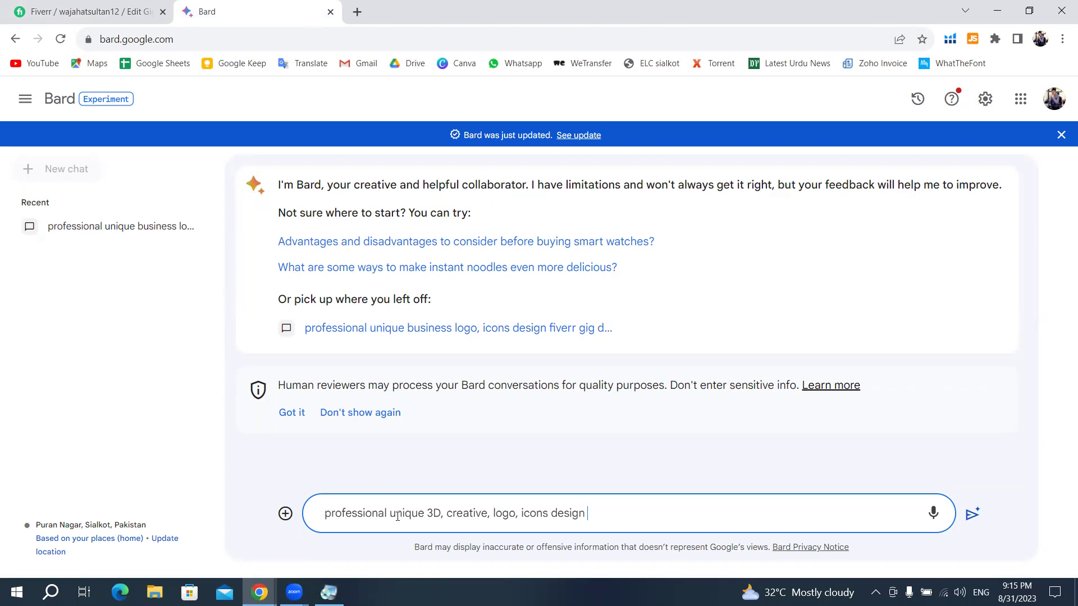
pyautogui.write('fiverr discription')
pyautogui.click(976, 516)
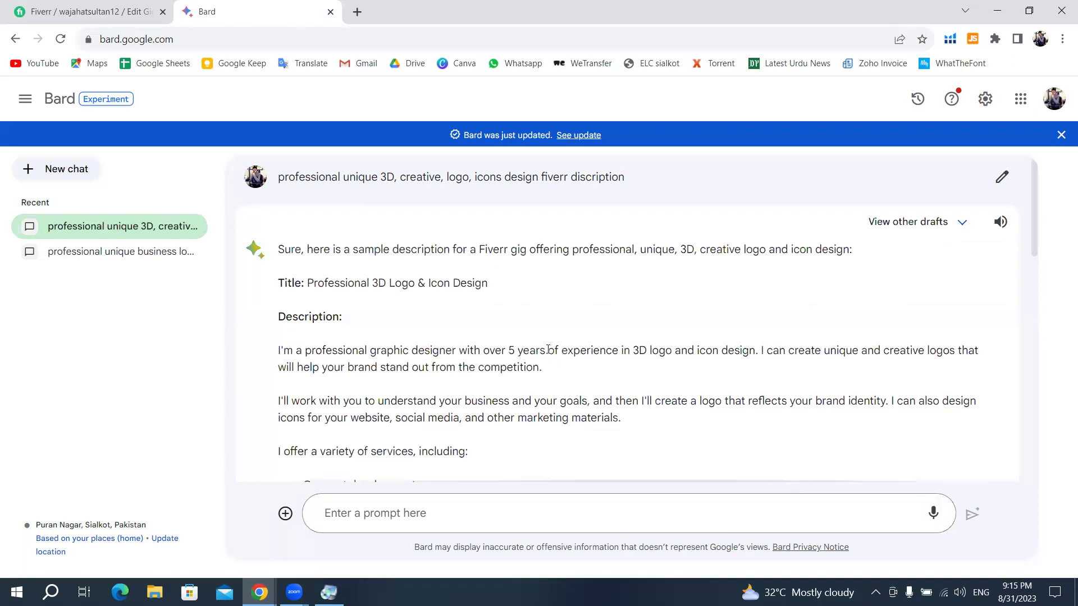
# - Select Bard's generated description from 'I'm a professional…' through the last writing tip
pyautogui.scroll(-3, 404, 323)
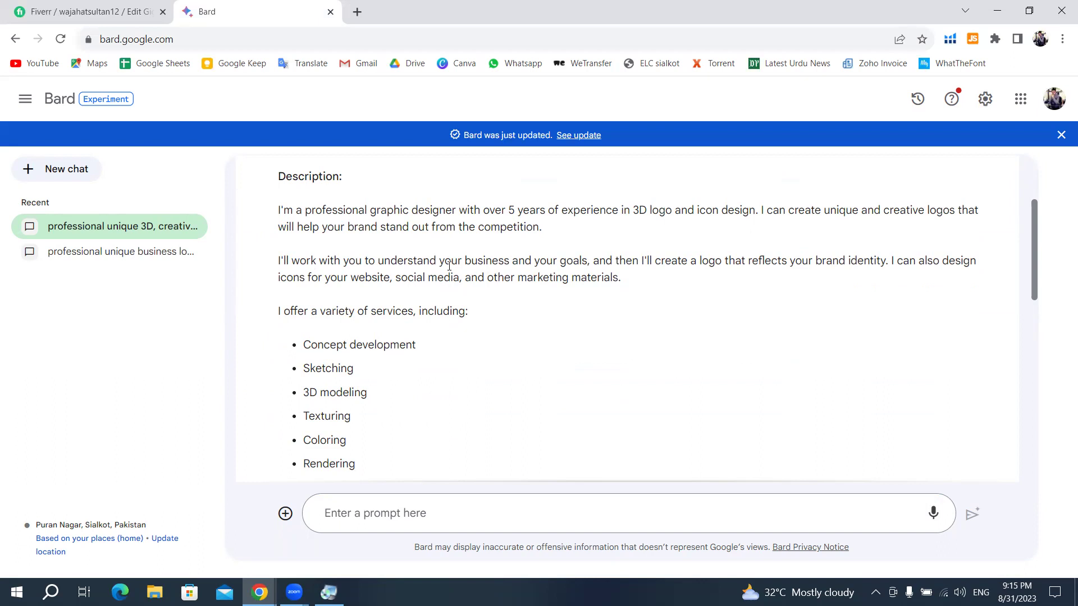
pyautogui.scroll(3, 510, 315)
pyautogui.scroll(-3, 510, 317)
pyautogui.scroll(-2, 507, 326)
pyautogui.scroll(-2, 506, 329)
pyautogui.scroll(-3, 505, 328)
pyautogui.scroll(-2, 505, 327)
pyautogui.scroll(-1, 504, 328)
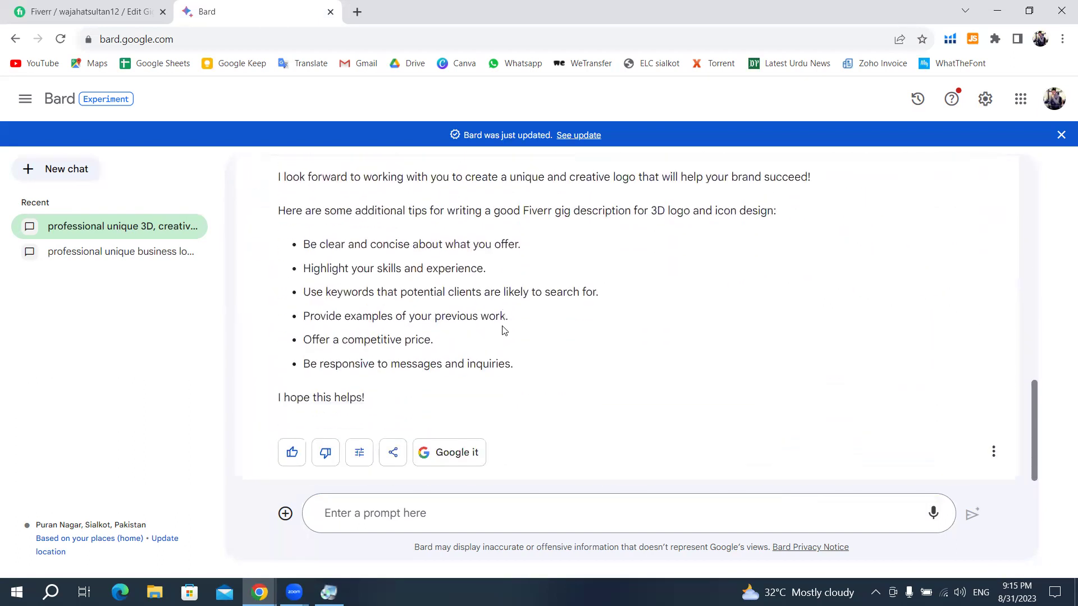
pyautogui.scroll(6, 503, 330)
pyautogui.scroll(2, 503, 330)
pyautogui.scroll(2, 503, 330)
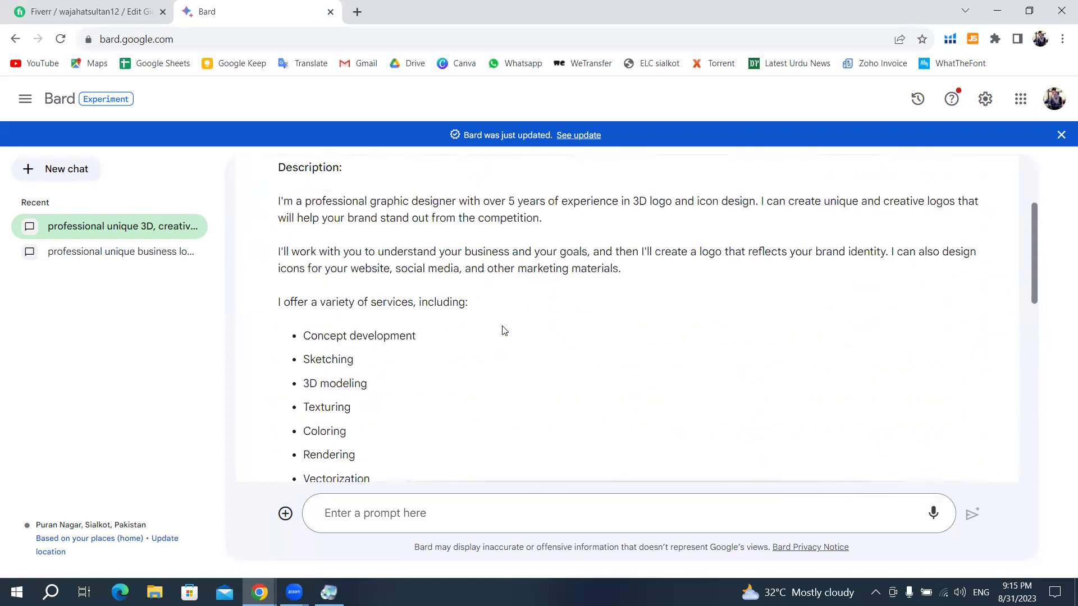
pyautogui.scroll(1, 502, 330)
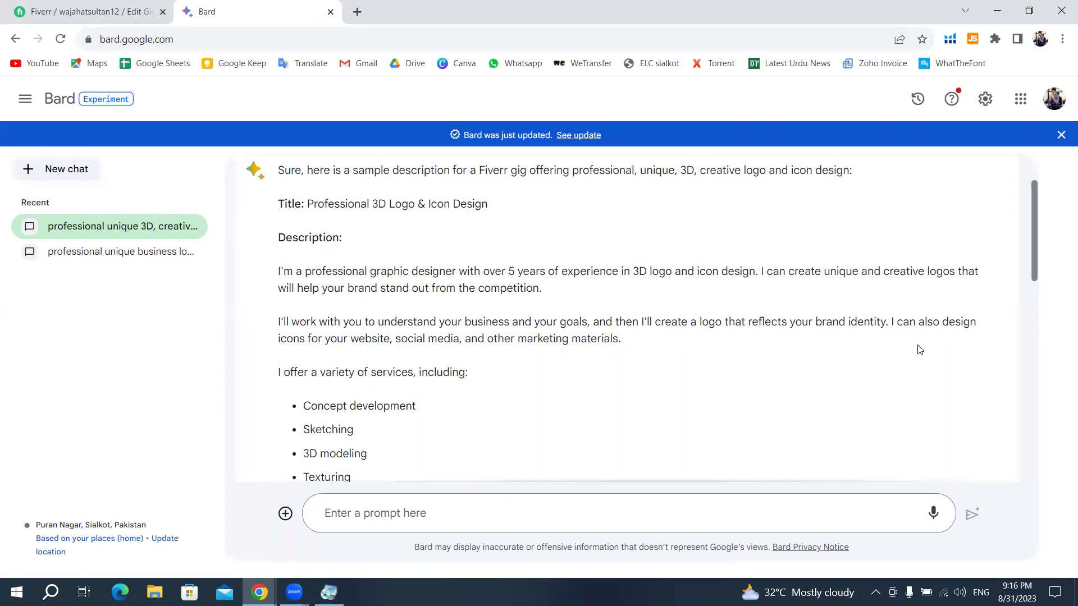
pyautogui.scroll(-2, 313, 316)
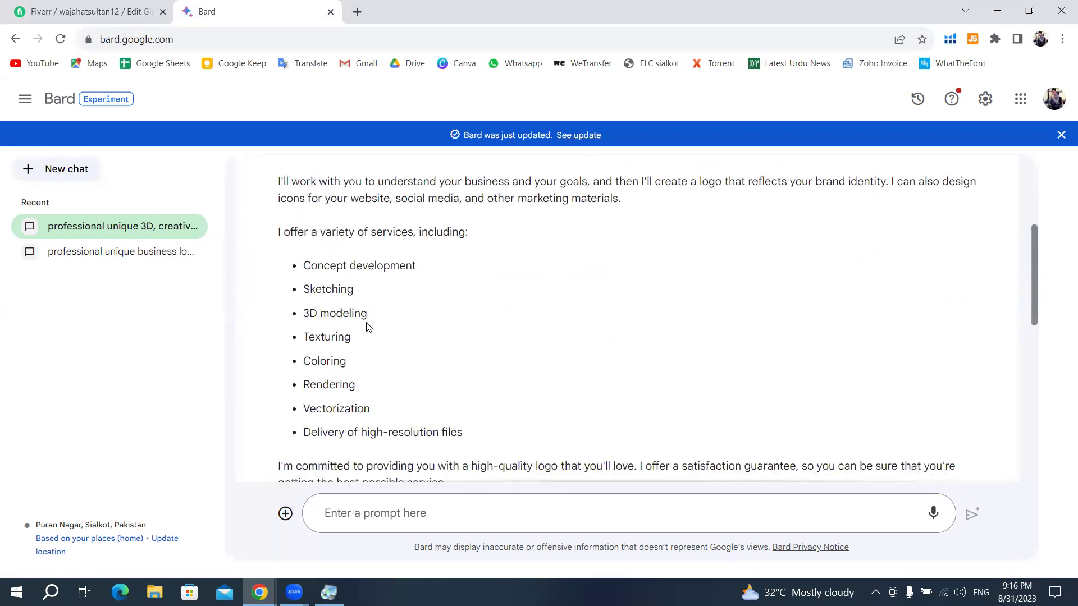
pyautogui.scroll(4, 314, 313)
pyautogui.moveTo(279, 349)
pyautogui.mouseDown()
pyautogui.moveTo(442, 491)
pyautogui.moveTo(375, 400)
pyautogui.moveTo(528, 370)
pyautogui.mouseUp()
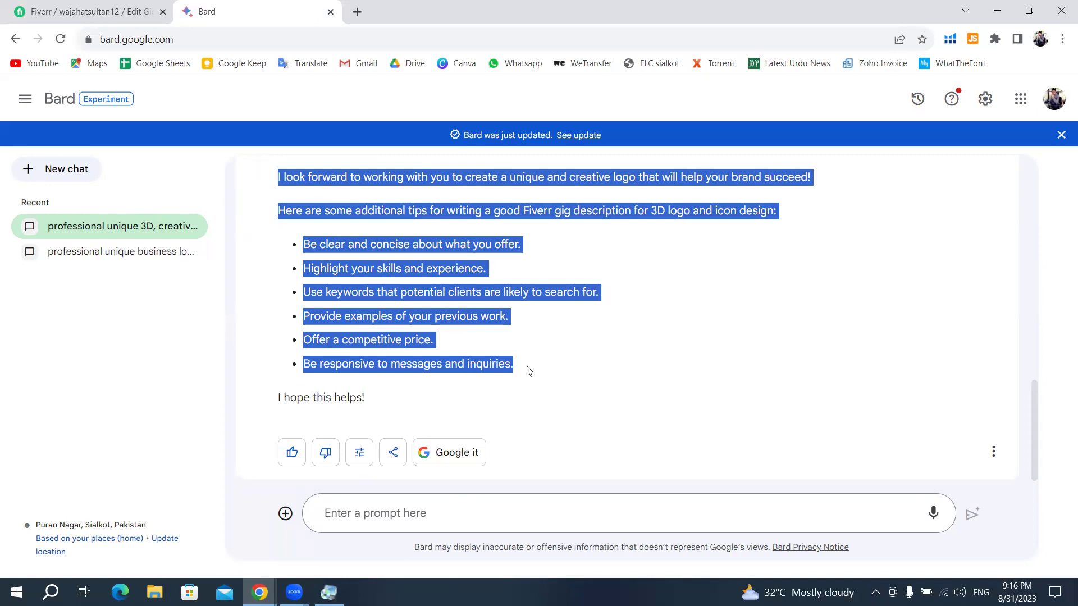
# - Back in Fiverr, review the existing 1143/1200-character gig text under Description & FAQ
pyautogui.hotkey('ctrl', 'shift', 'Tab')
pyautogui.scroll(-5, 377, 259)
pyautogui.scroll(5, 385, 207)
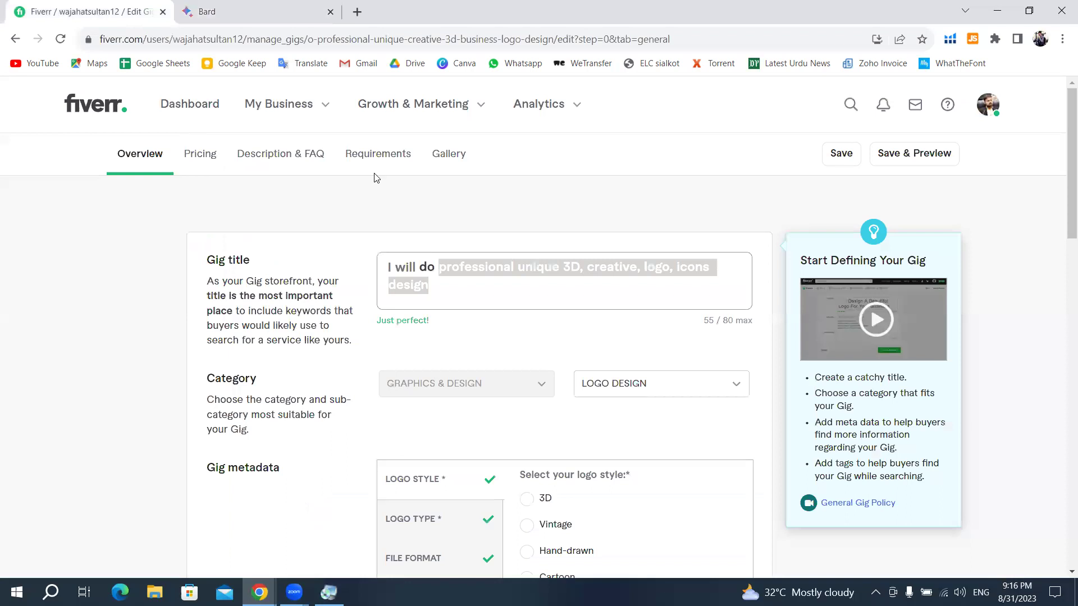
pyautogui.click(293, 153)
pyautogui.scroll(-1, 556, 301)
pyautogui.scroll(-4, 286, 203)
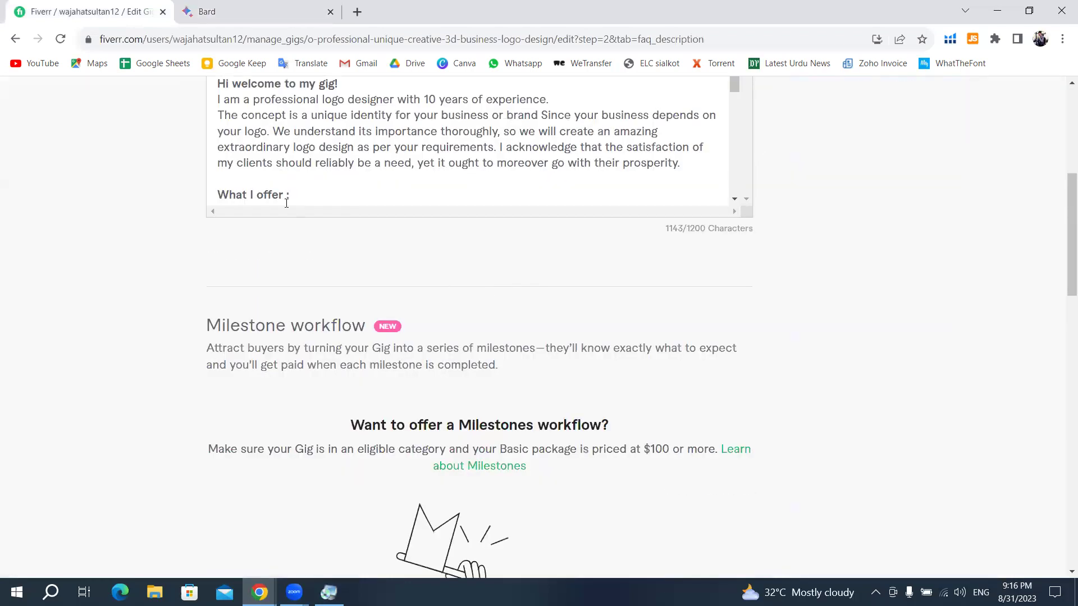
pyautogui.moveTo(734, 85); pyautogui.dragTo(733, 202)
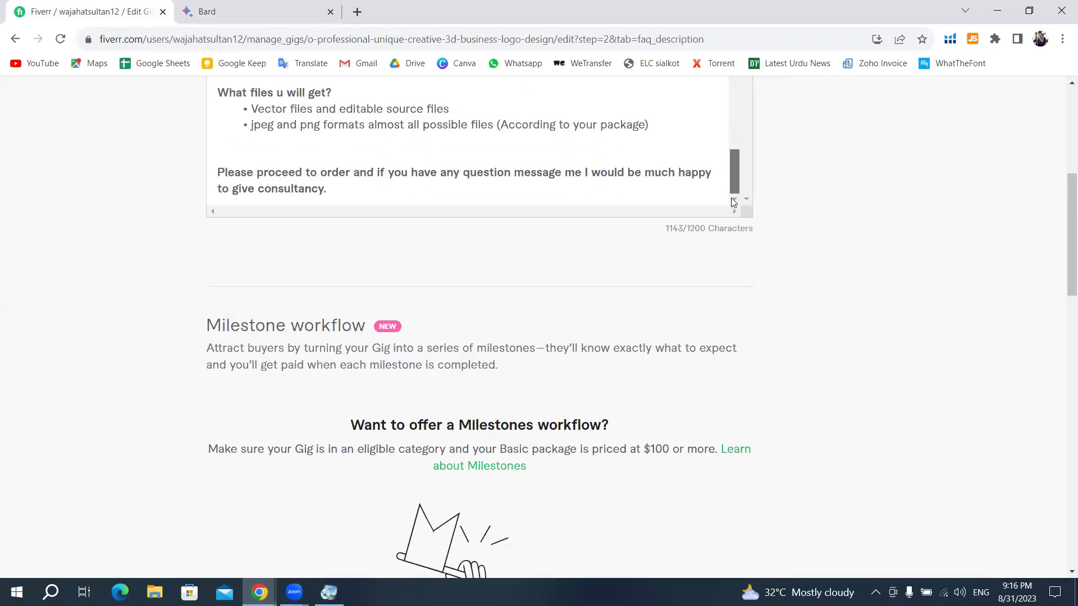
pyautogui.scroll(4, 748, 123)
pyautogui.scroll(3, 750, 117)
pyautogui.scroll(2, 750, 116)
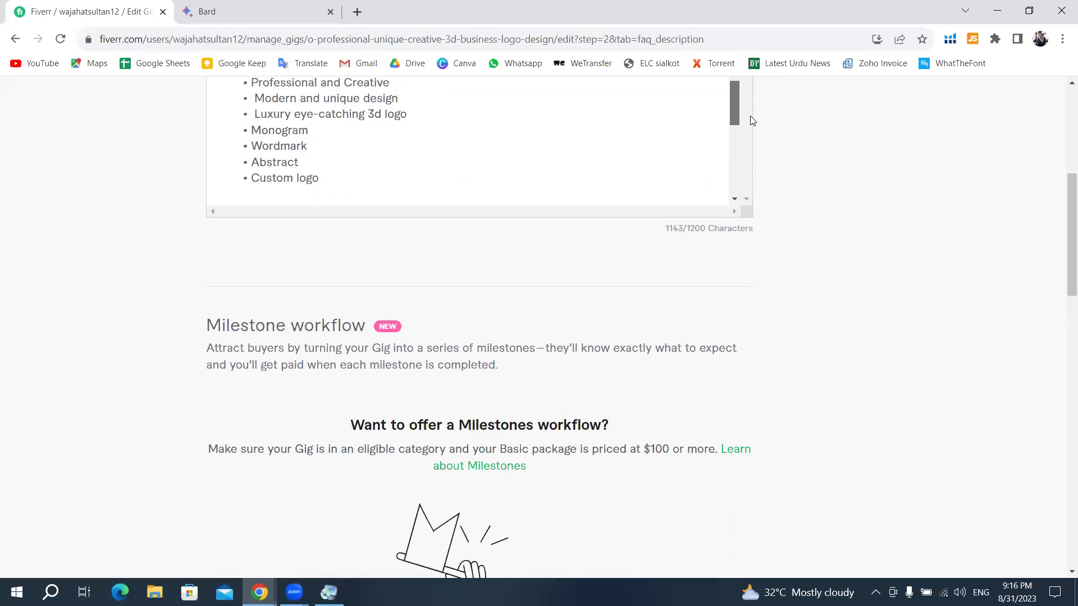
# - Minimize Chrome, dismiss the Google sign-in popup, and launch Word by searching 'word'
pyautogui.click(997, 10)
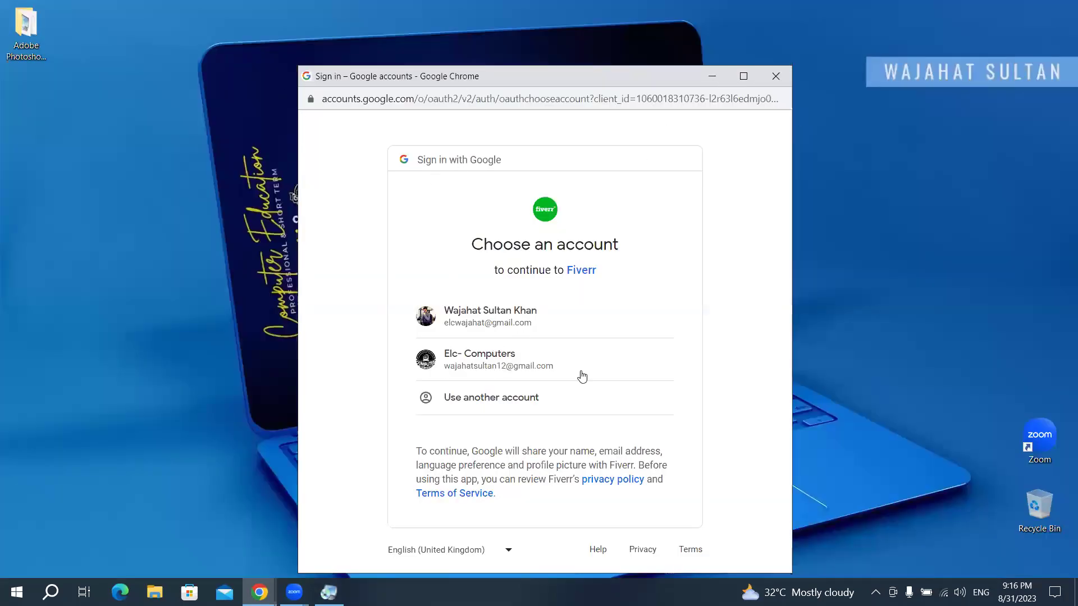
pyautogui.click(779, 76)
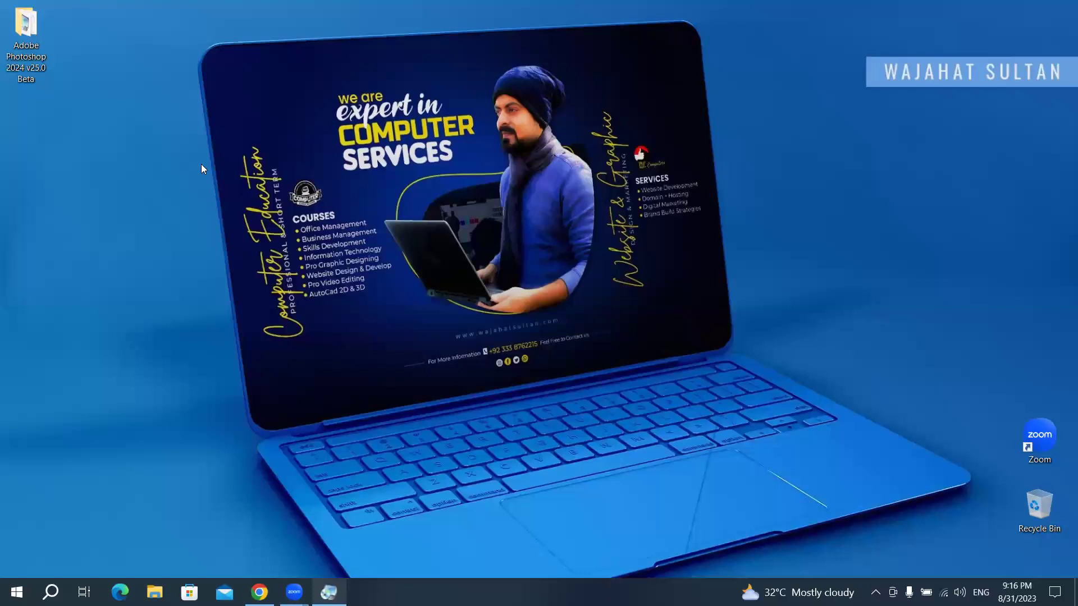
pyautogui.press('super')
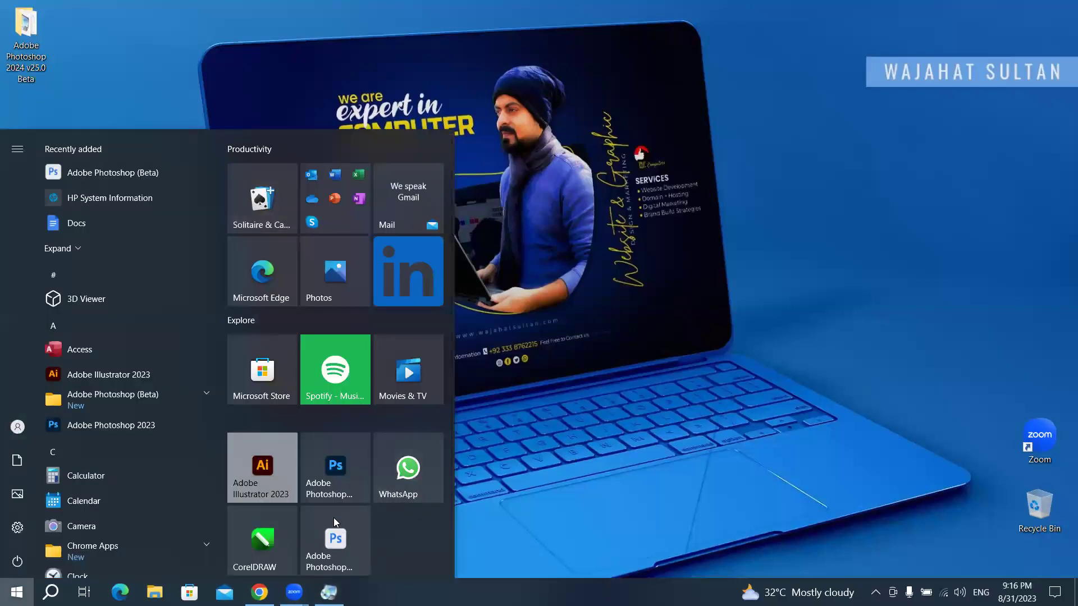
pyautogui.press('super')
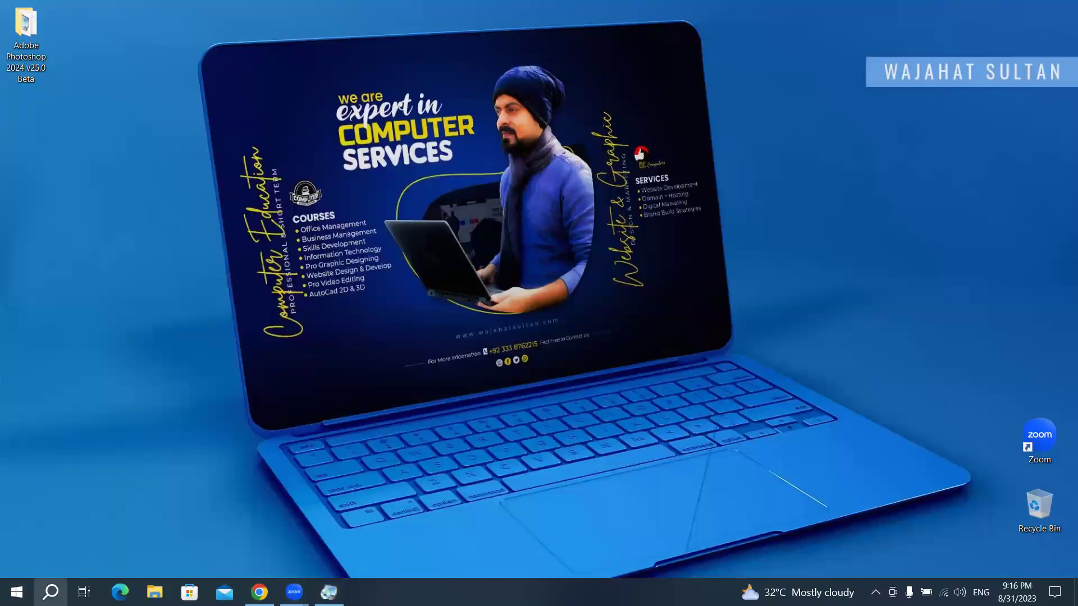
pyautogui.click(50, 592)
pyautogui.write('word')
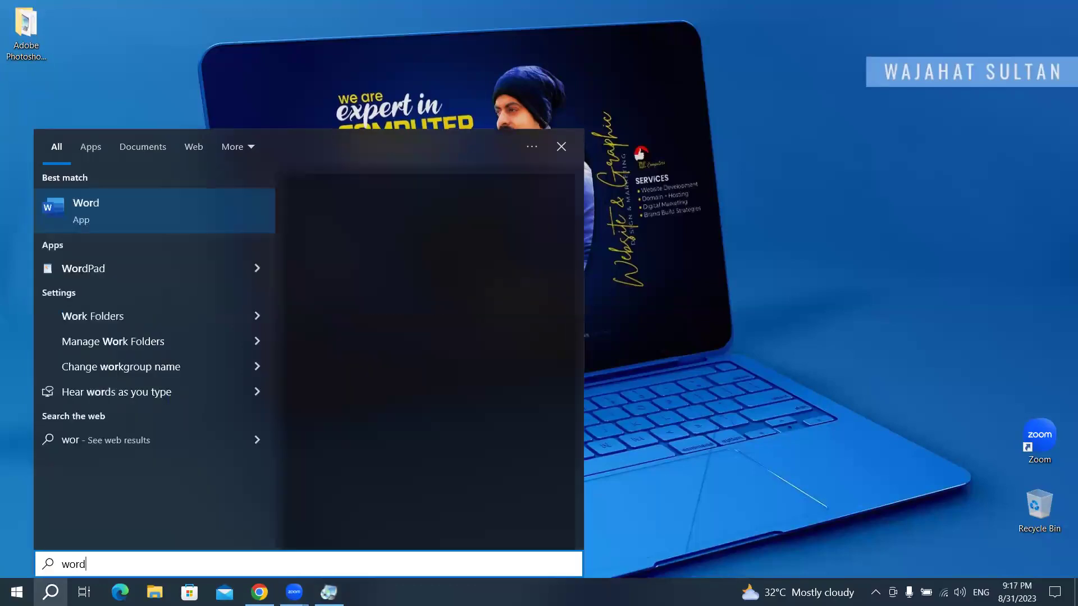
pyautogui.press('Return')
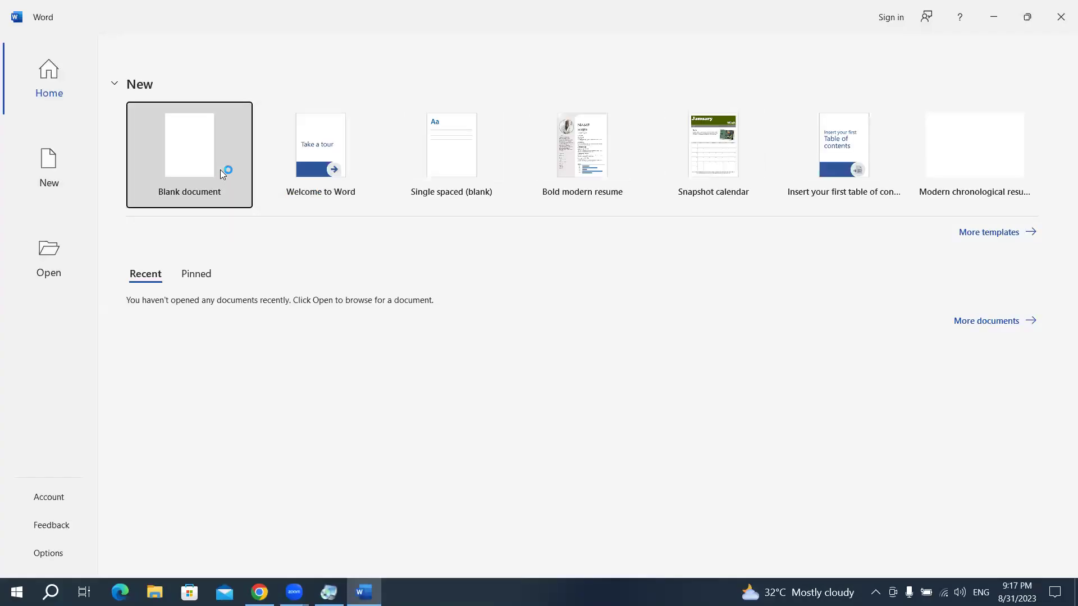
# - Create a blank Word document and dismiss the genuine Office warning and new-look notice
pyautogui.click(220, 169)
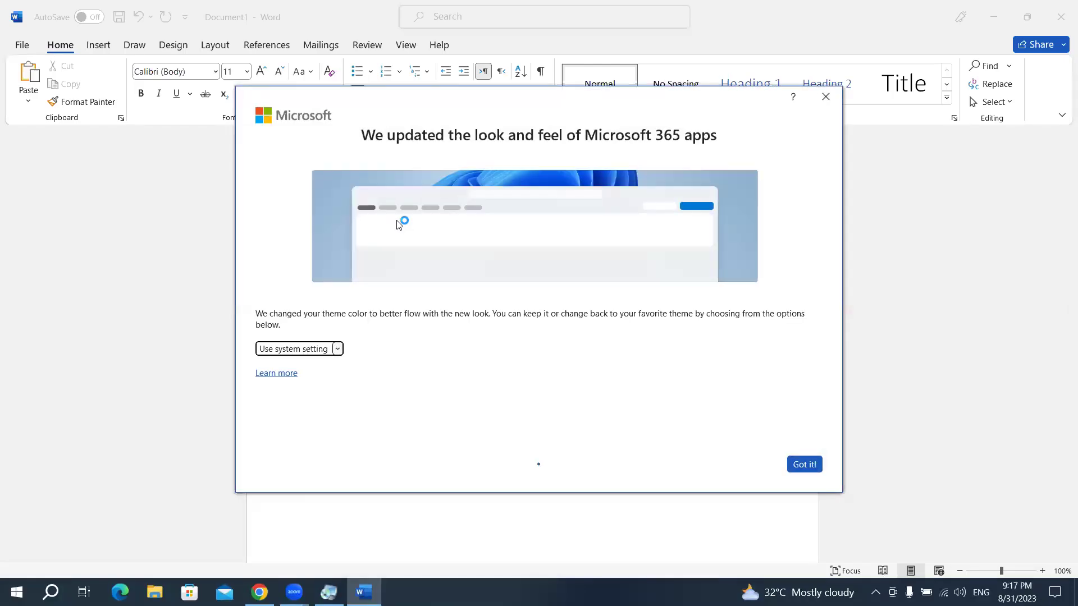
pyautogui.click(820, 109)
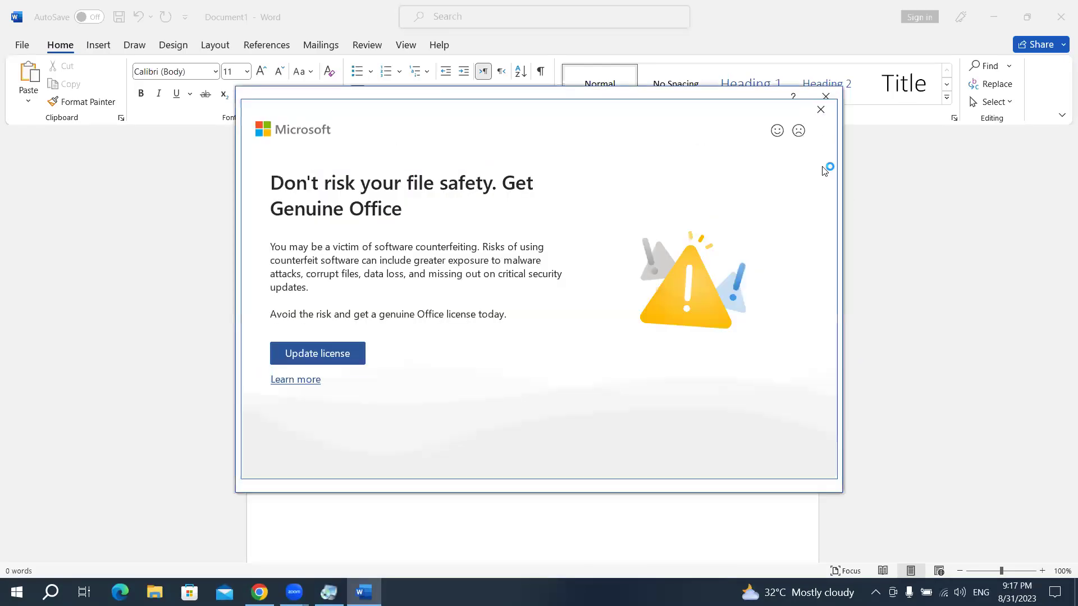
pyautogui.click(803, 464)
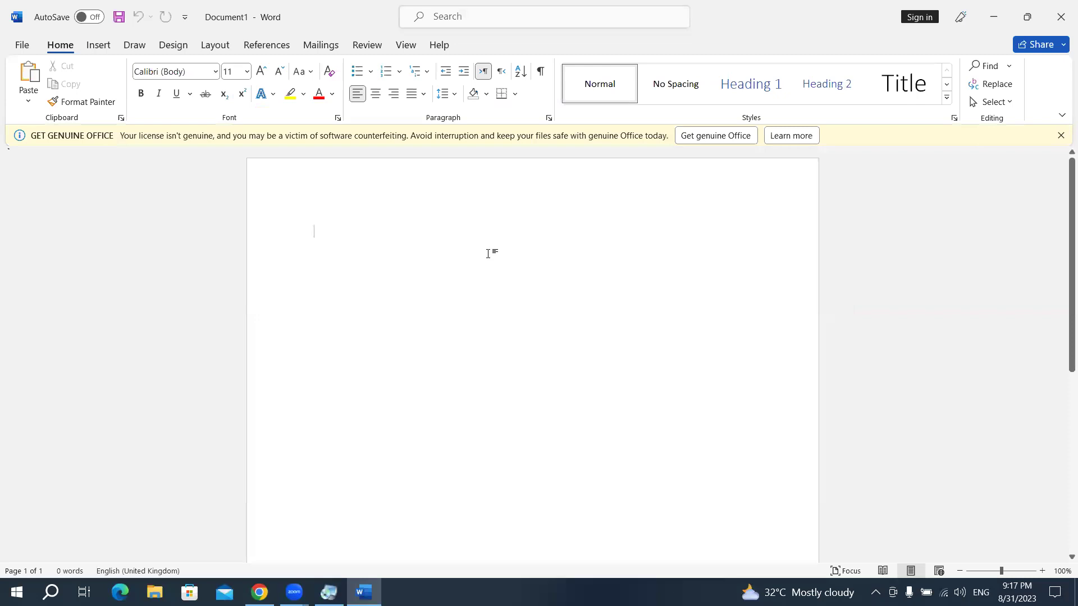
# - Paste the Bard gig description, 263 words ending in six tips, and read through it
pyautogui.hotkey('ctrl', 'v')
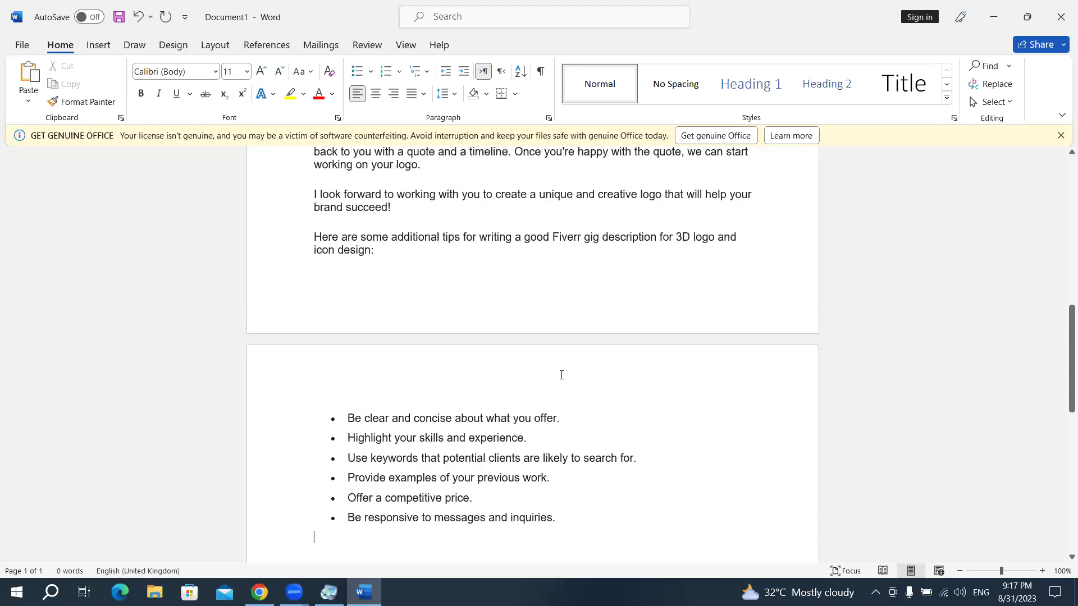
pyautogui.scroll(5, 562, 375)
pyautogui.scroll(3, 561, 375)
pyautogui.scroll(1, 424, 284)
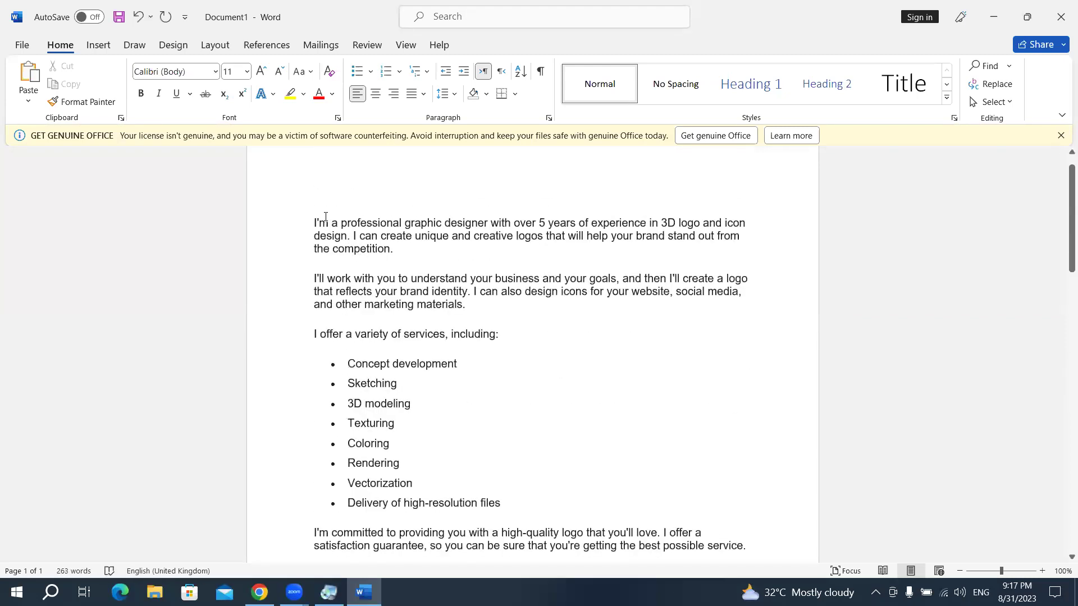
pyautogui.scroll(-2, 585, 388)
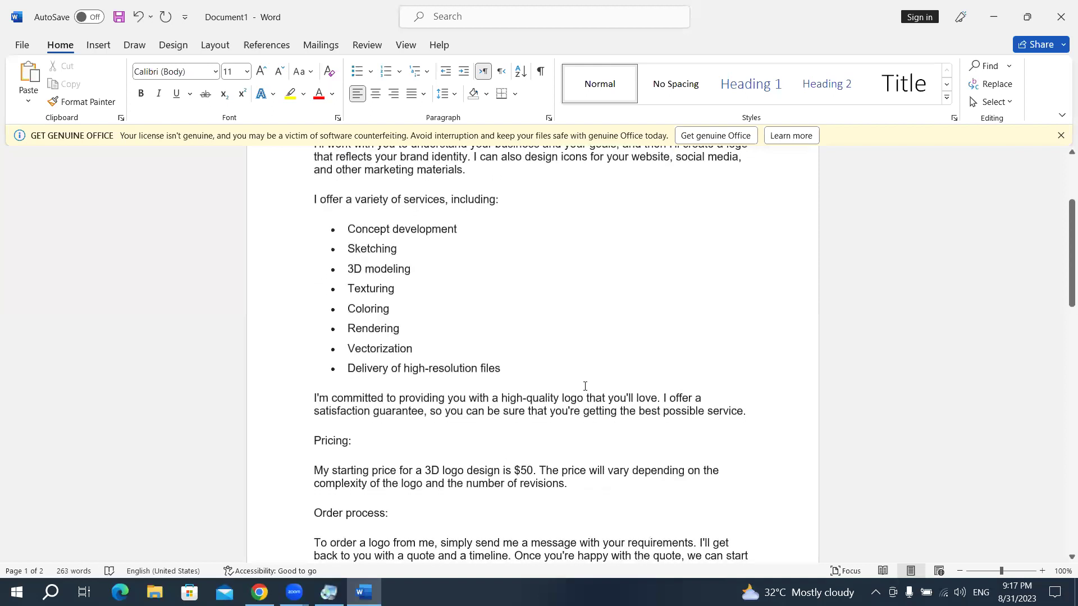
pyautogui.scroll(-2, 578, 367)
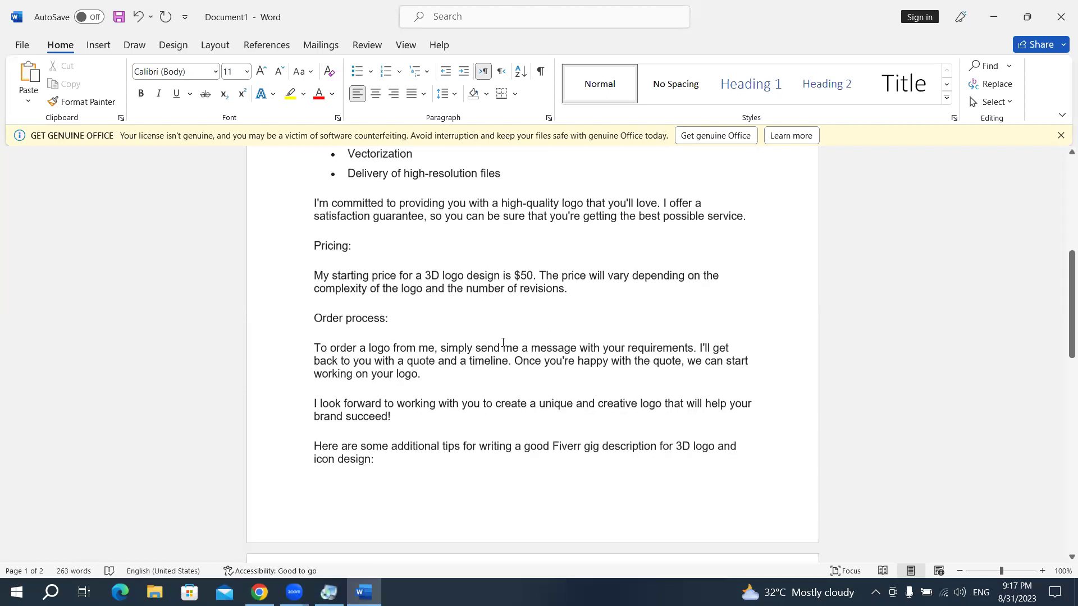
pyautogui.scroll(-3, 503, 342)
pyautogui.scroll(1, 503, 342)
pyautogui.scroll(2, 503, 342)
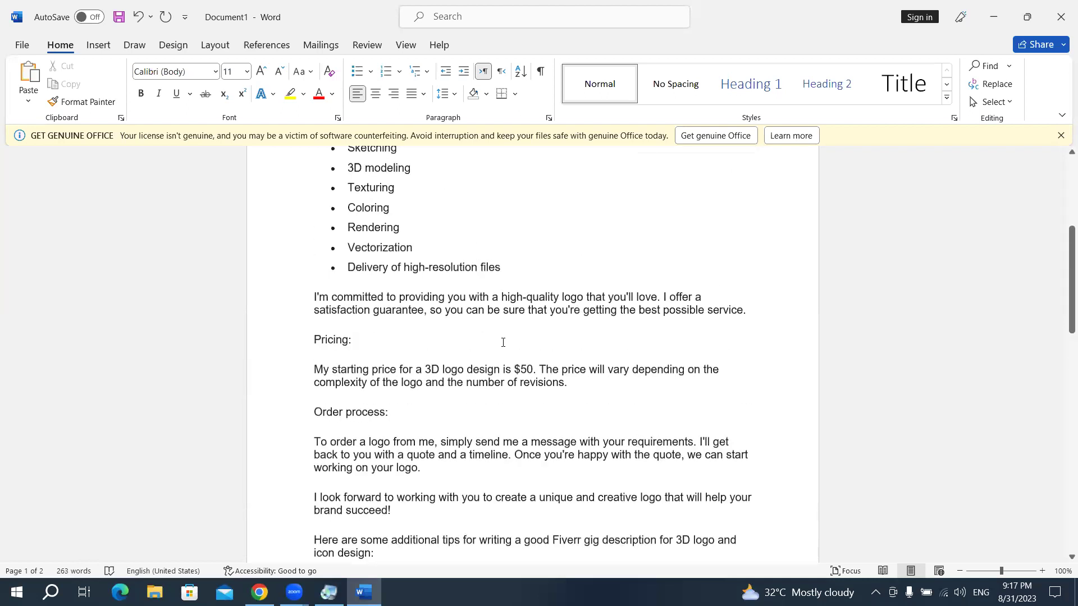
pyautogui.scroll(3, 502, 342)
pyautogui.scroll(3, 501, 342)
pyautogui.press('Escape')
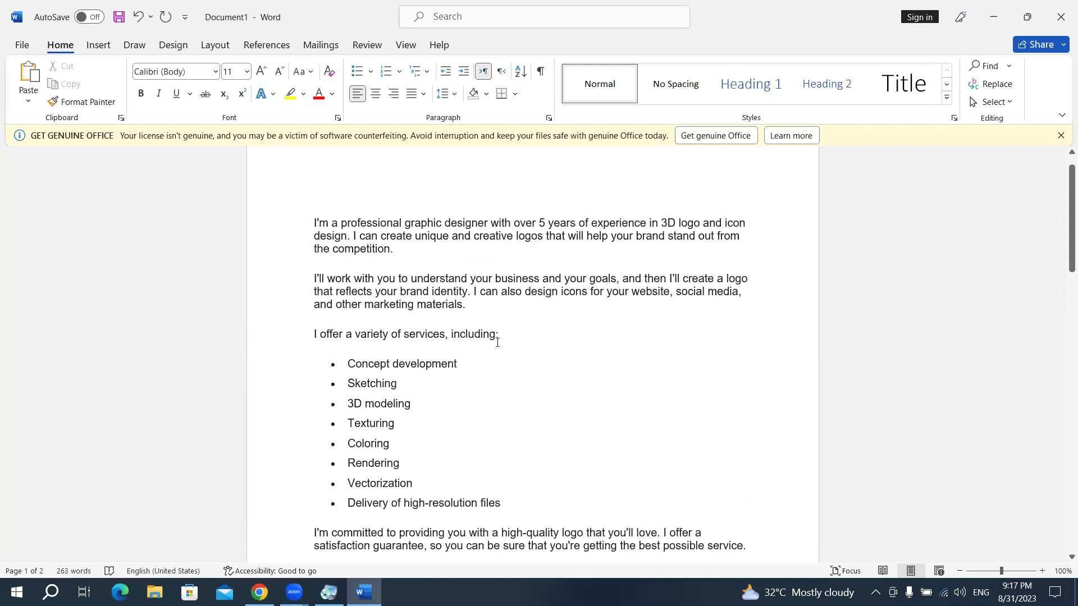
pyautogui.scroll(-2, 496, 339)
pyautogui.scroll(-2, 688, 337)
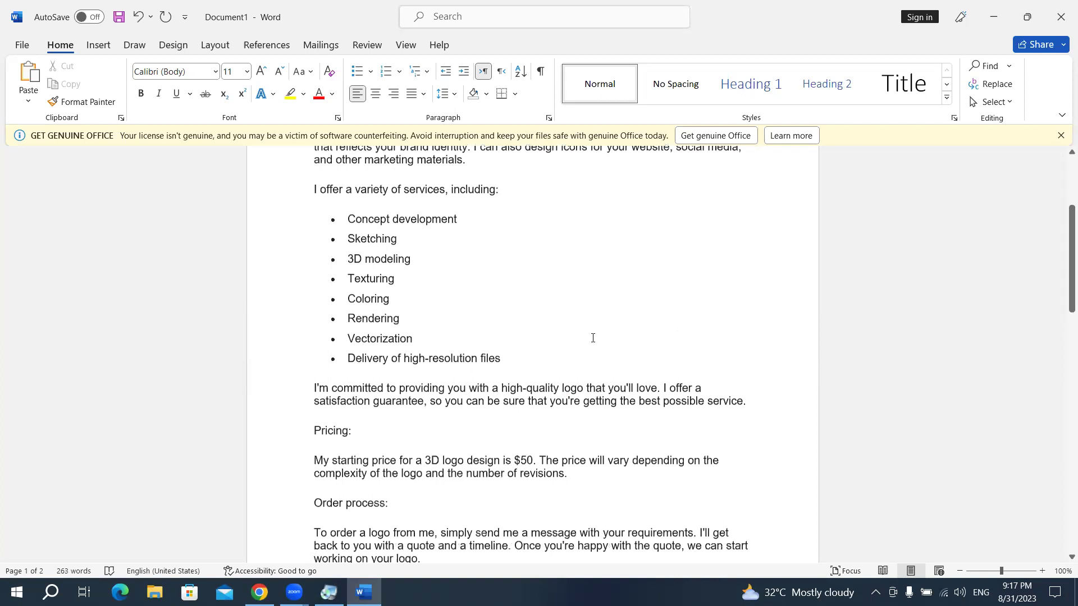
pyautogui.scroll(-3, 593, 338)
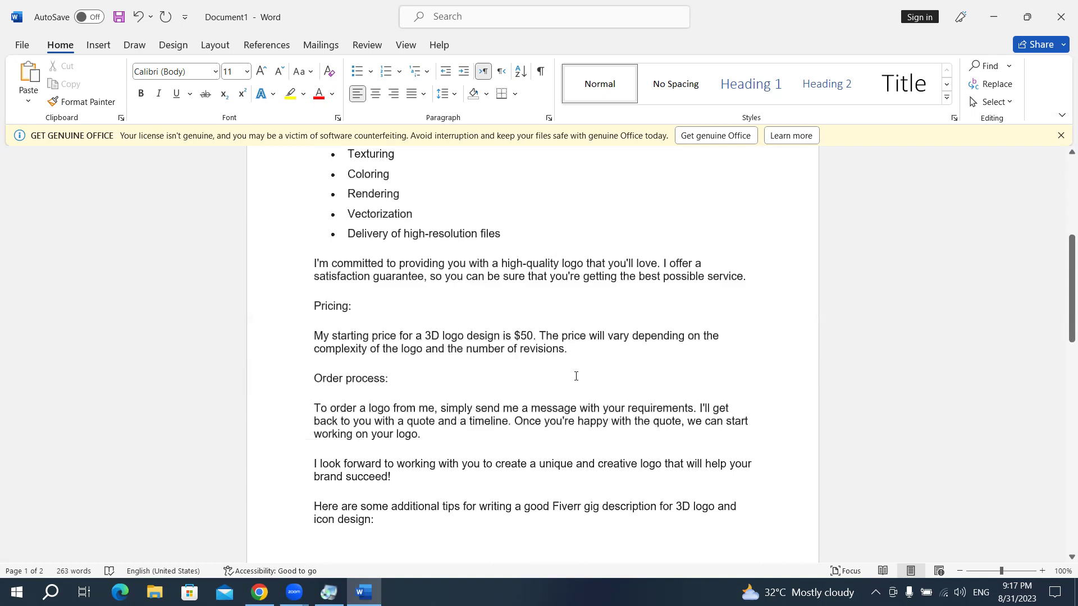
pyautogui.scroll(-2, 576, 376)
pyautogui.scroll(-5, 572, 376)
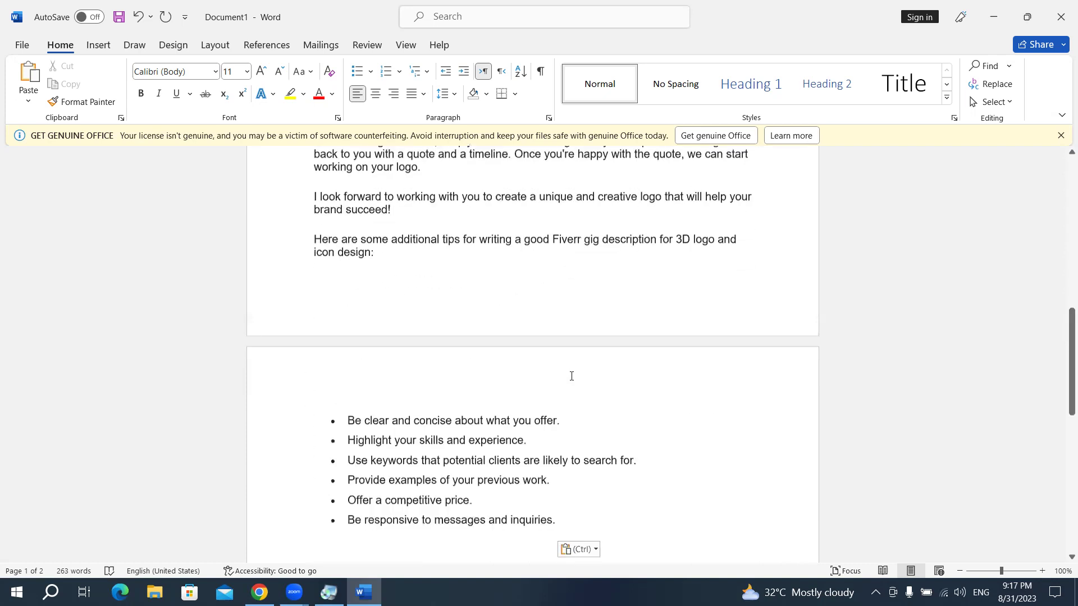
pyautogui.scroll(-4, 572, 376)
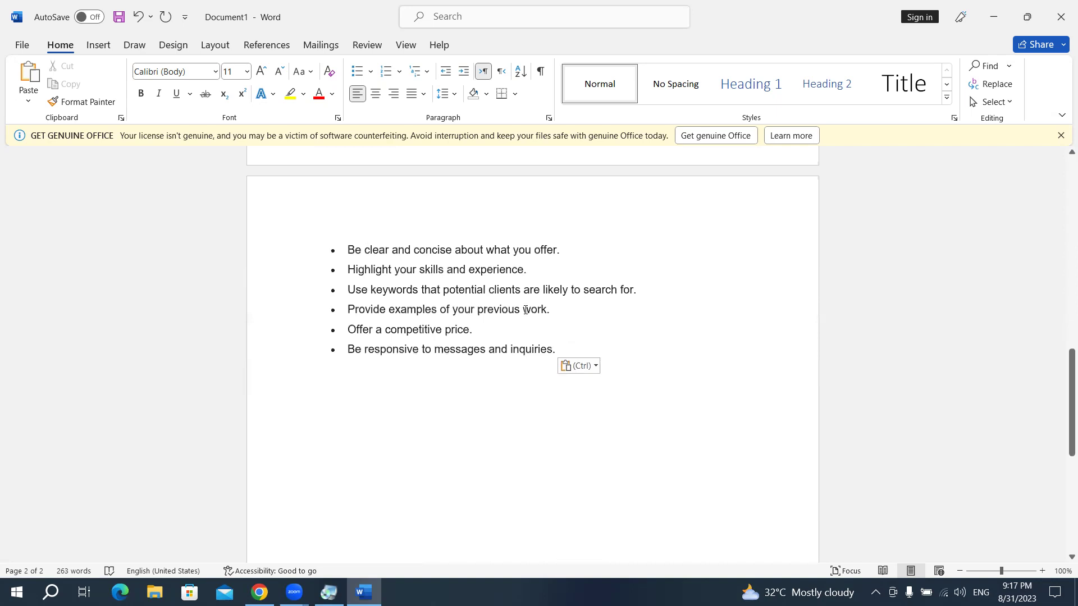
pyautogui.scroll(3, 505, 310)
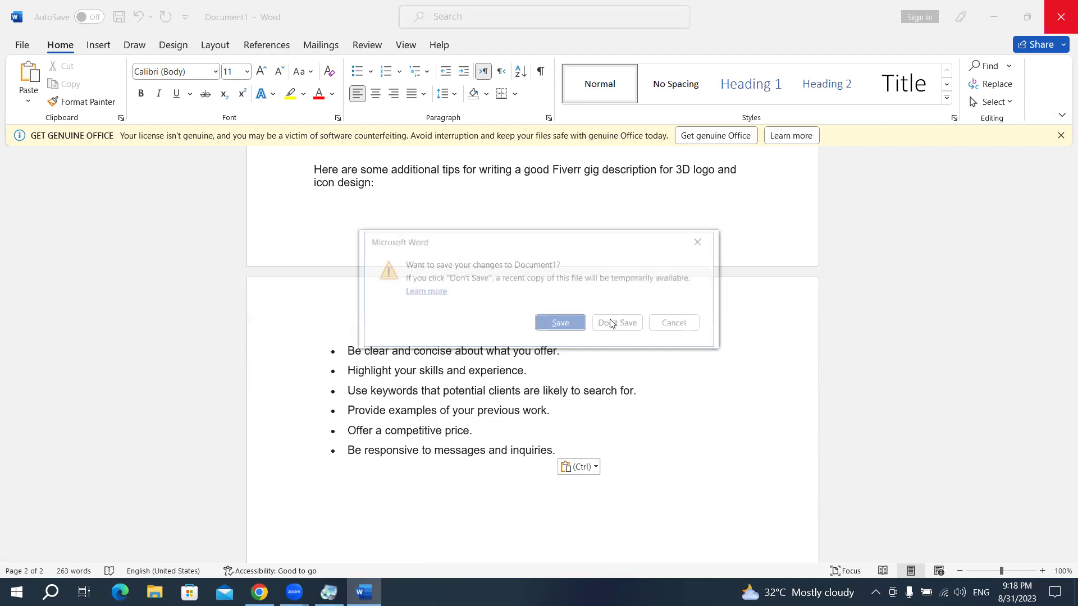
# - Close the Word document and discard it with Don't Save
pyautogui.click(616, 323)
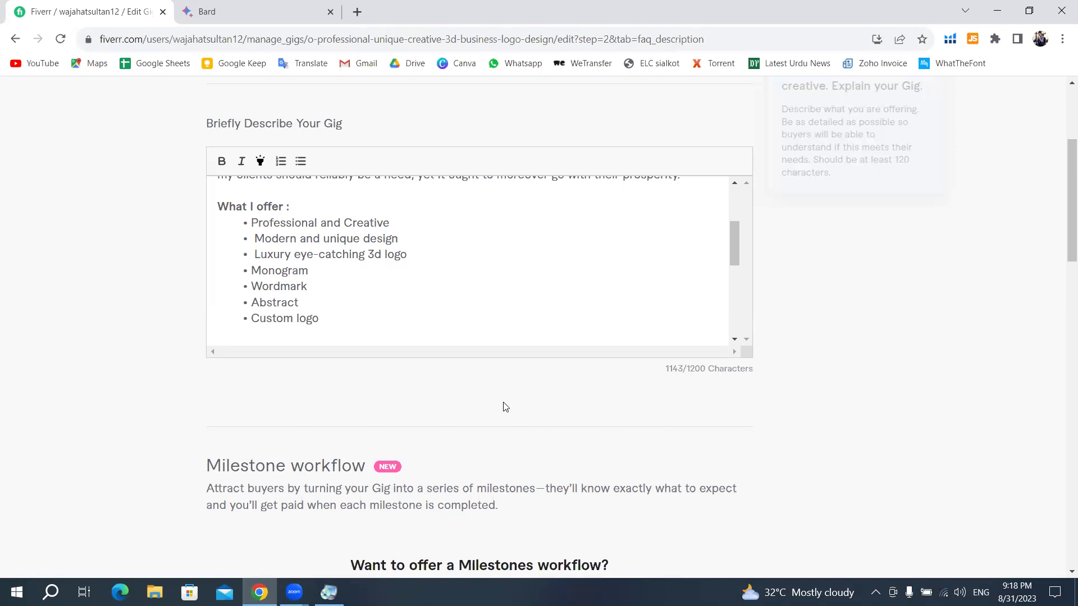
# - Check the end of the Fiverr description text, then return to the Bard conversation
pyautogui.scroll(4, 506, 402)
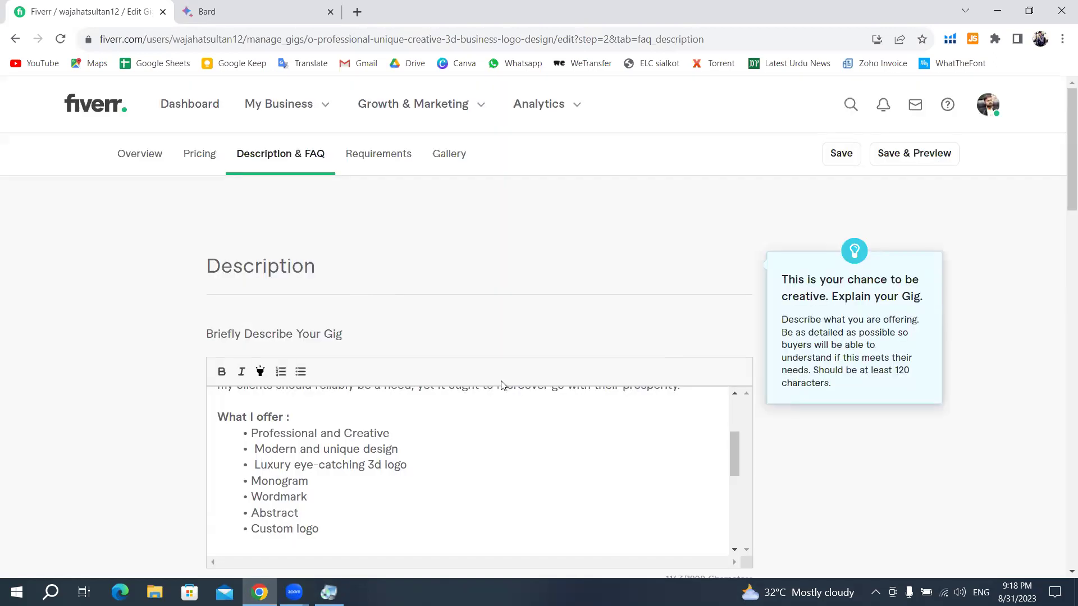
pyautogui.scroll(-5, 497, 390)
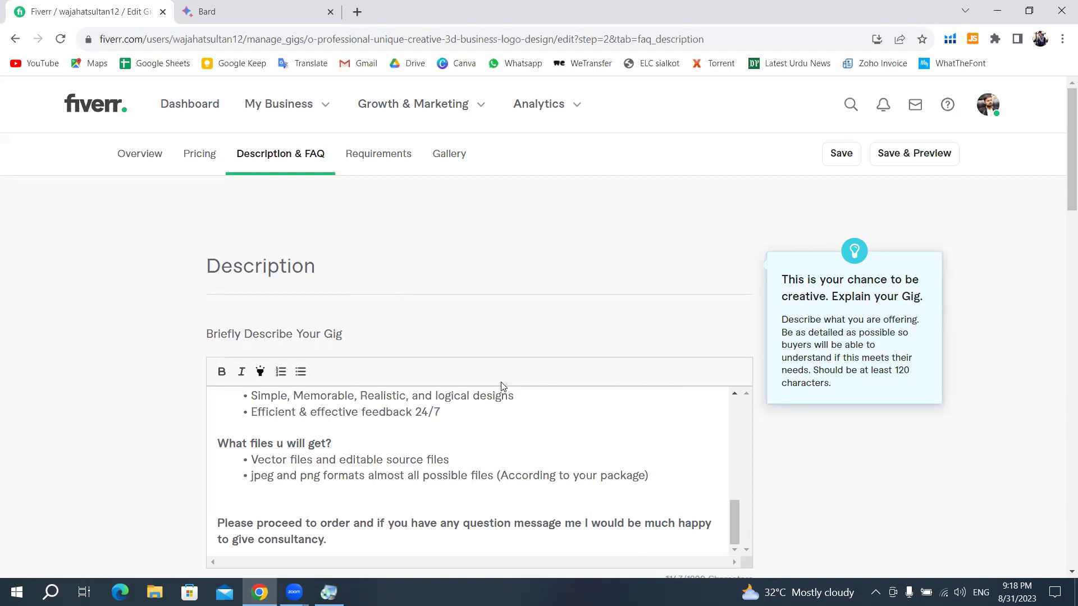
pyautogui.click(255, 10)
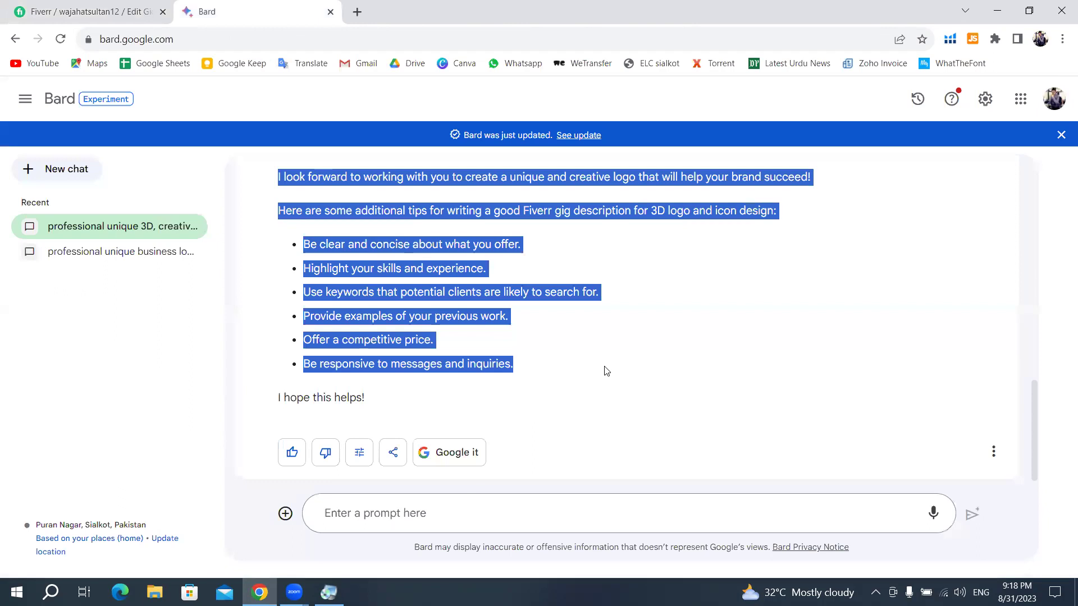
# - Delete the 3D logo gig-description chat from Bard's Recent list and close the Bard tab
pyautogui.scroll(5, 364, 525)
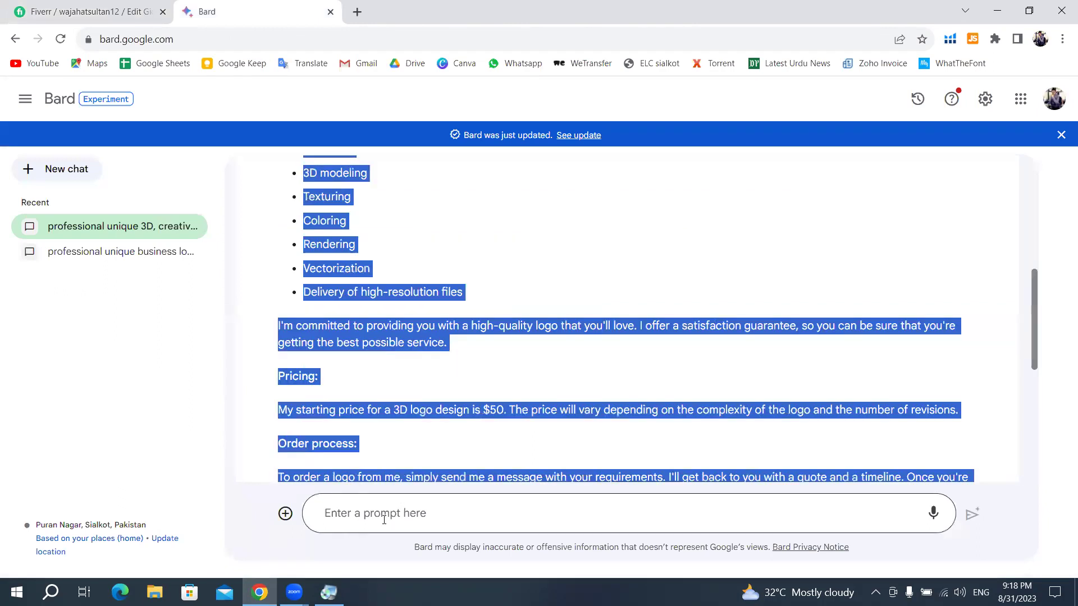
pyautogui.click(645, 517)
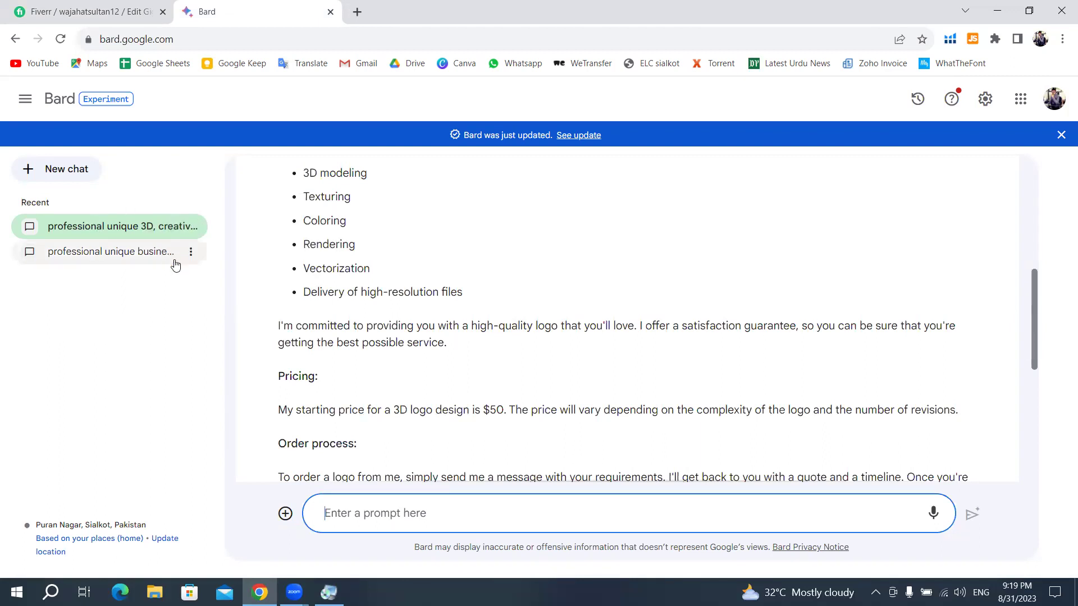
pyautogui.click(192, 229)
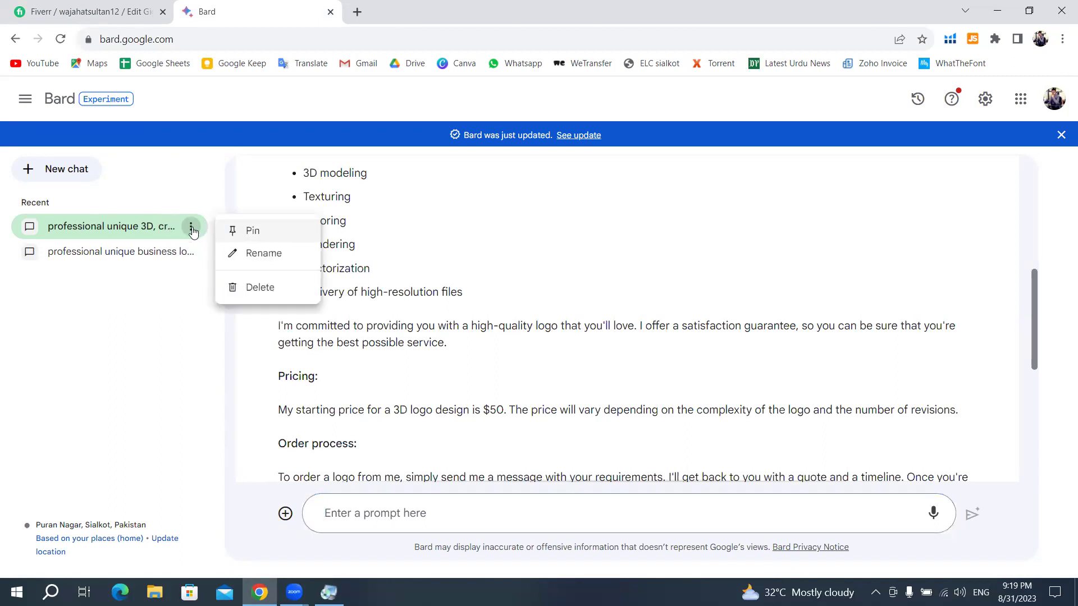
pyautogui.click(245, 290)
pyautogui.click(711, 368)
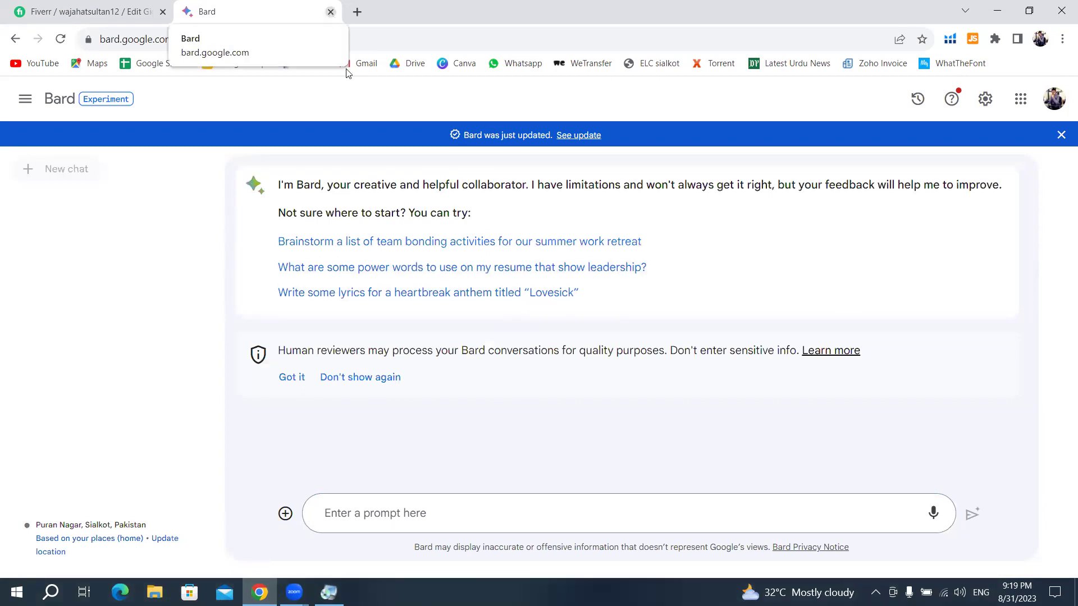
pyautogui.click(330, 13)
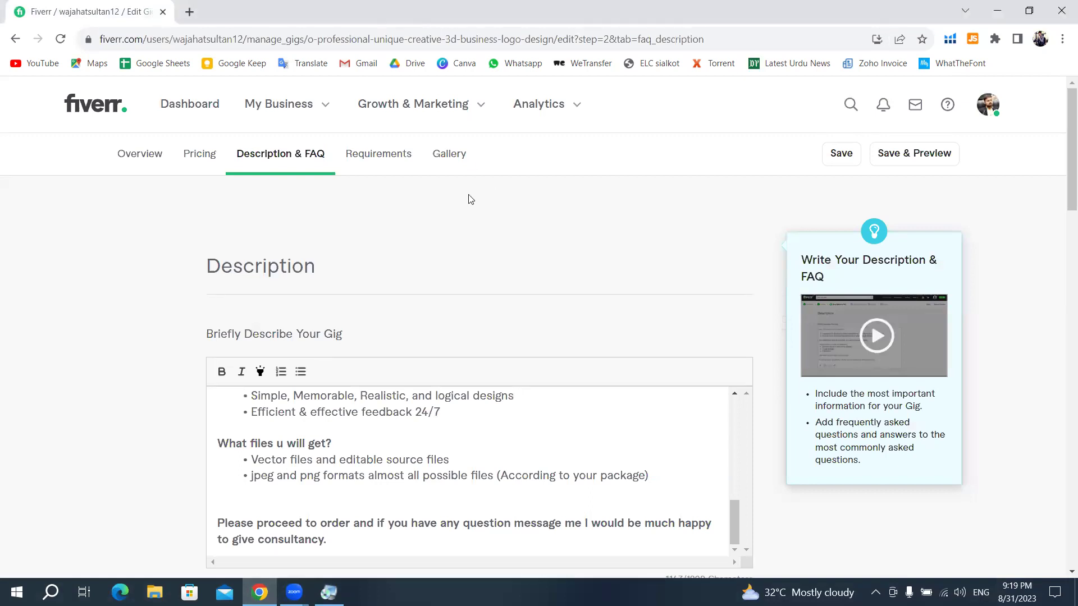
# - Move the Fiverr gig to the Requirements step, then open a new blank browser tab
pyautogui.click(390, 161)
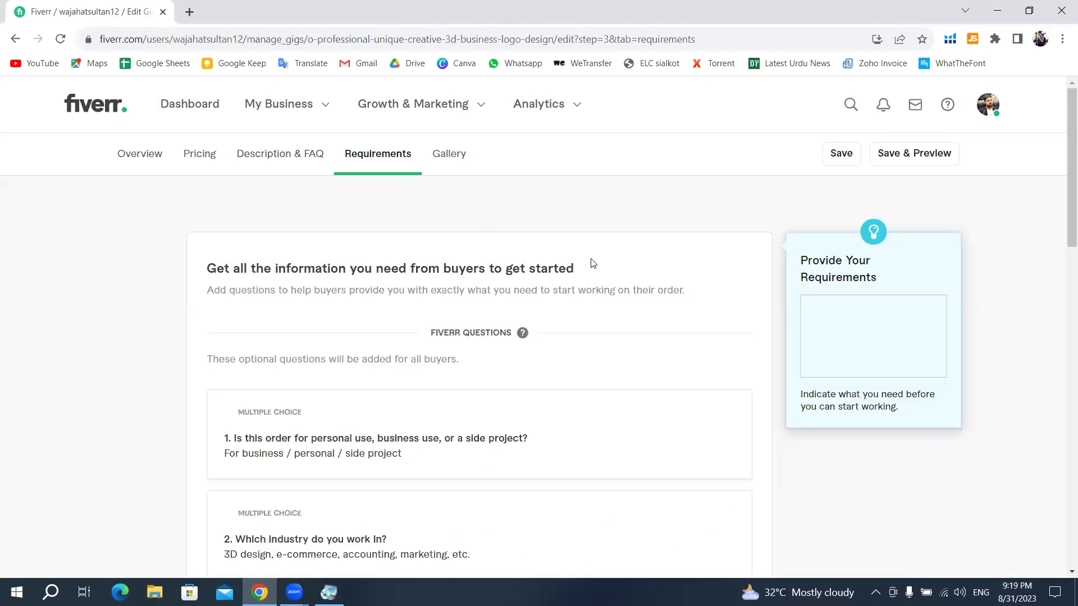
pyautogui.scroll(-4, 593, 263)
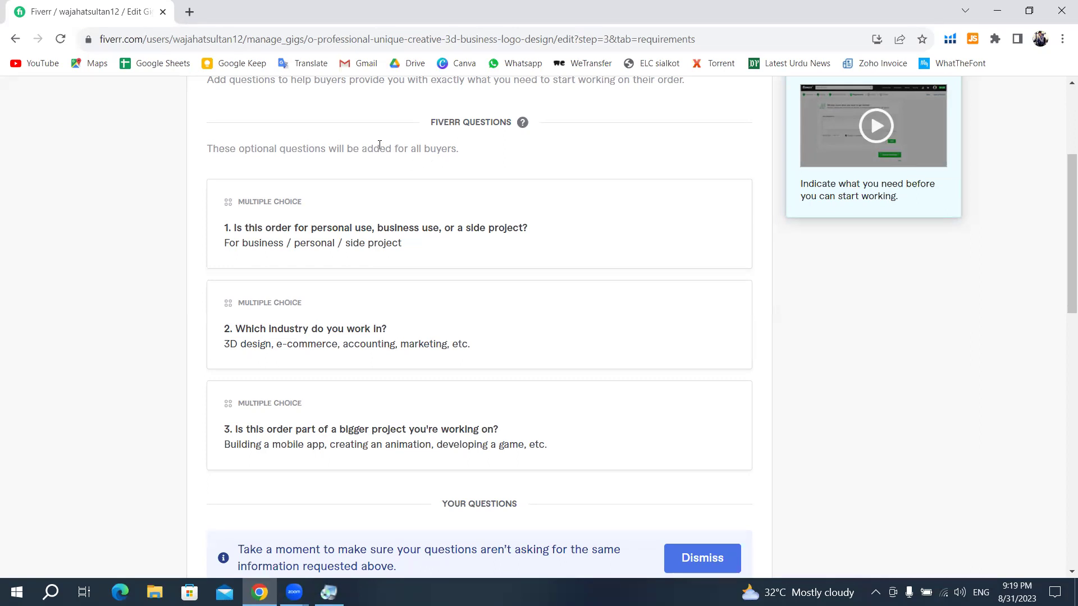
pyautogui.click(190, 11)
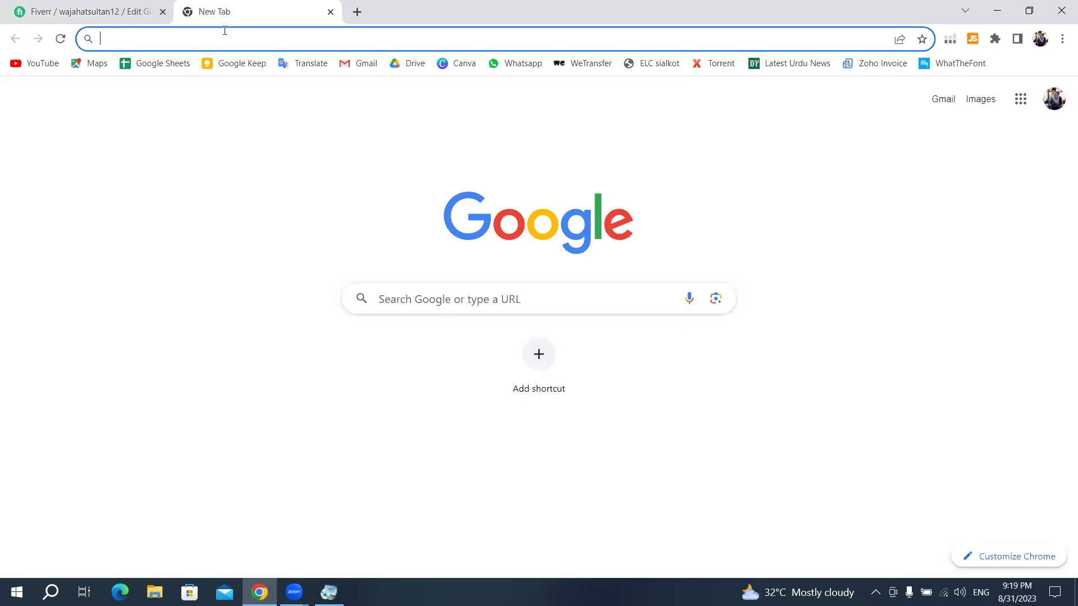
# - Search Google for 'logo types' and open the Wix 9 types of logos article in a background tab
pyautogui.write('logo types')
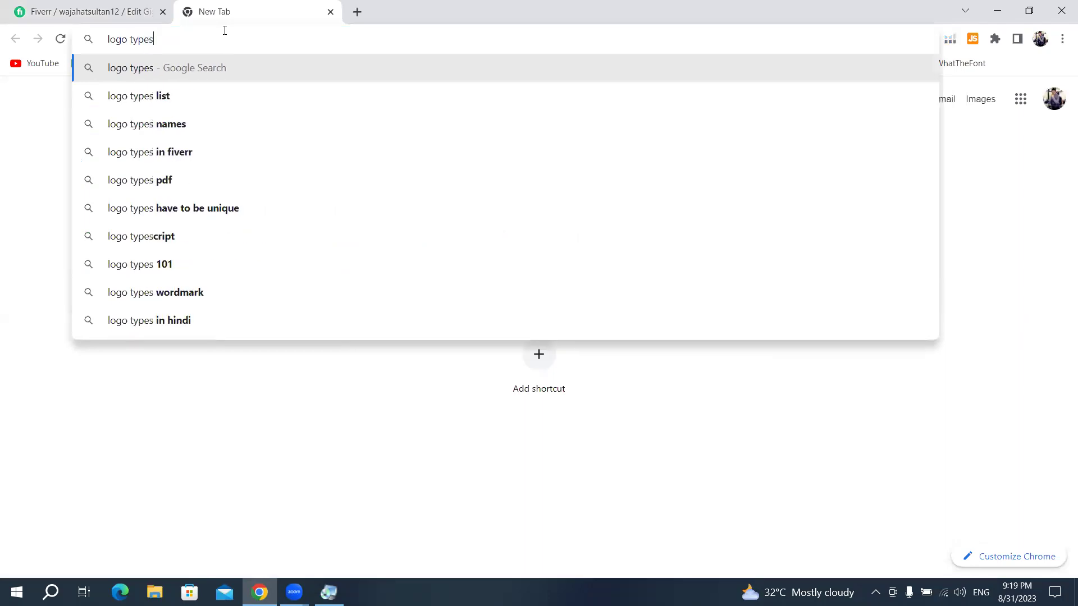
pyautogui.press('Return')
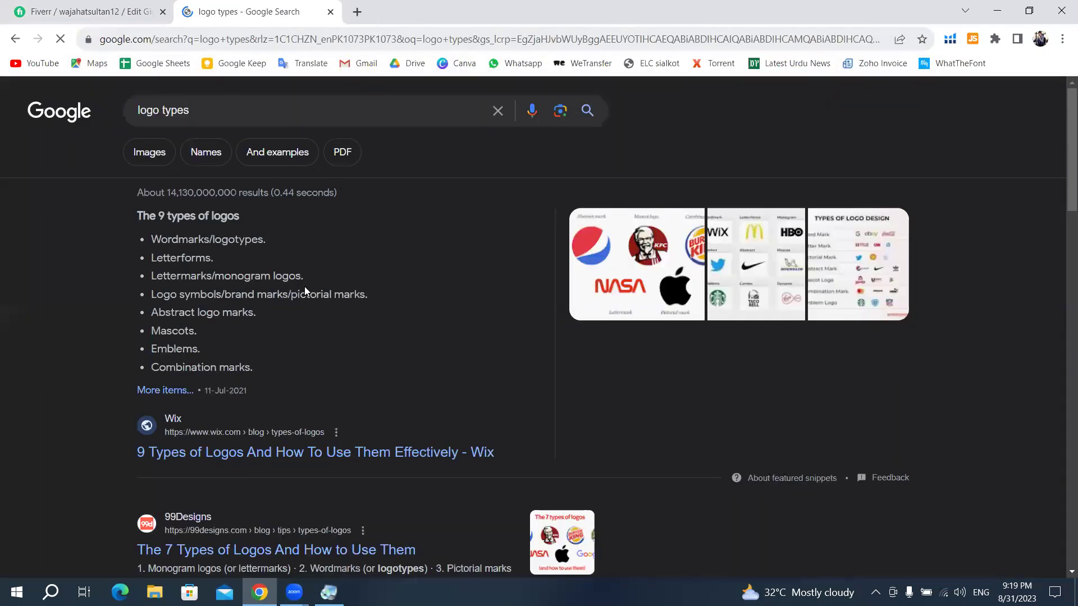
pyautogui.scroll(-3, 306, 286)
pyautogui.scroll(-2, 248, 279)
pyautogui.scroll(5, 280, 253)
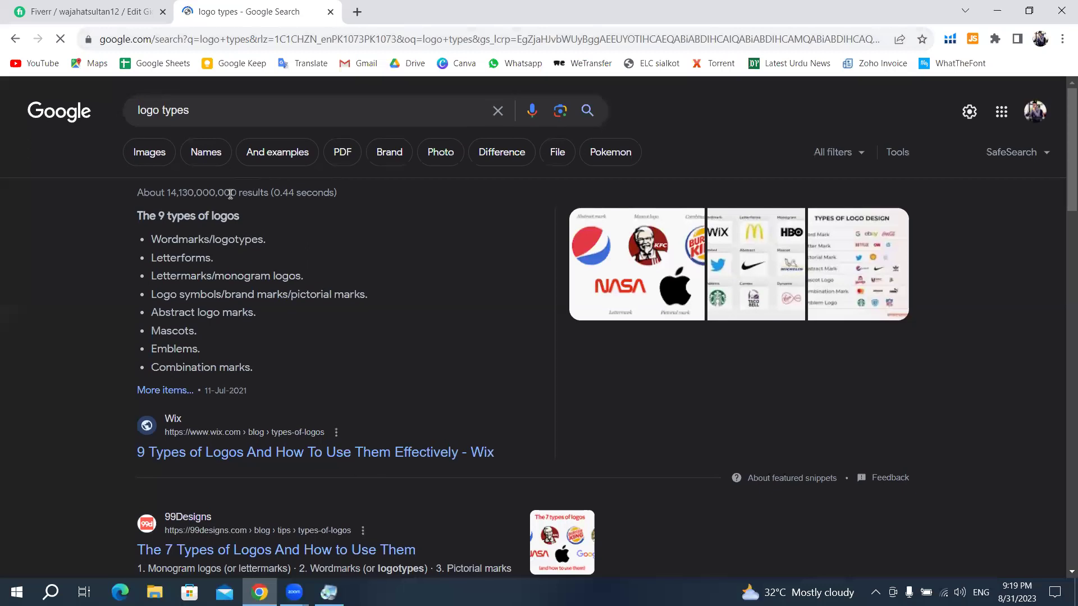
pyautogui.middleClick(241, 455)
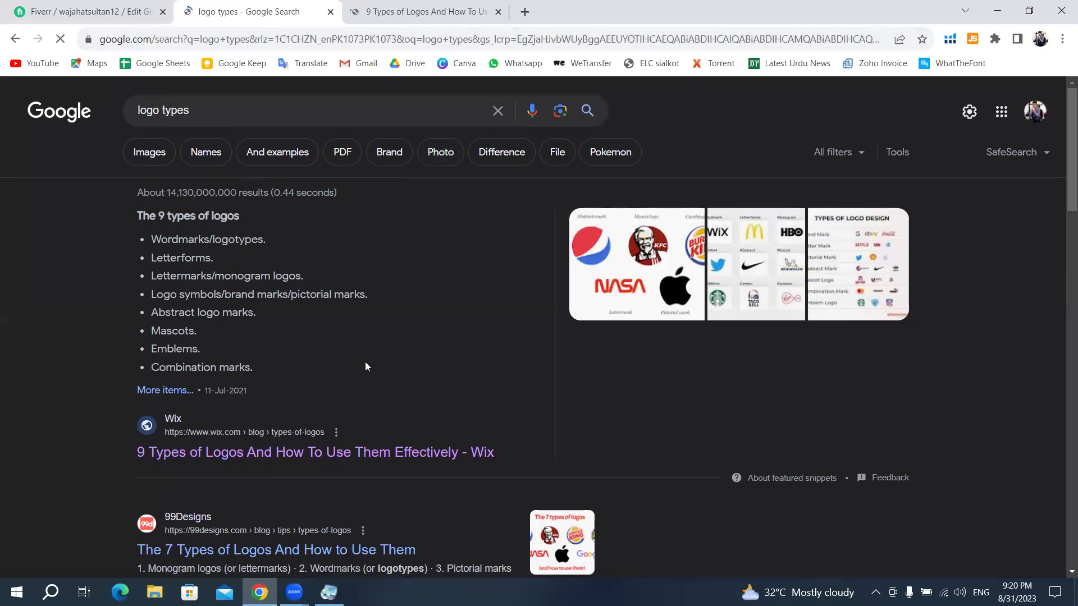
# - Read the Wix '9 Types of Logos' post from section 02 Letterforms through 08 Combination marks
pyautogui.click(408, 6)
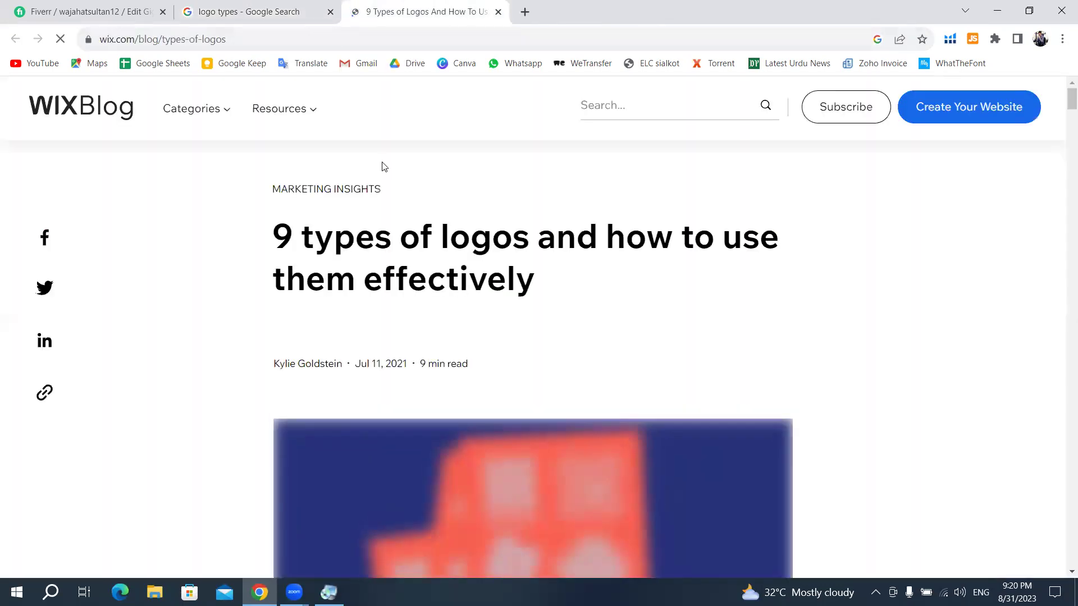
pyautogui.scroll(-2, 387, 202)
pyautogui.scroll(2, 390, 210)
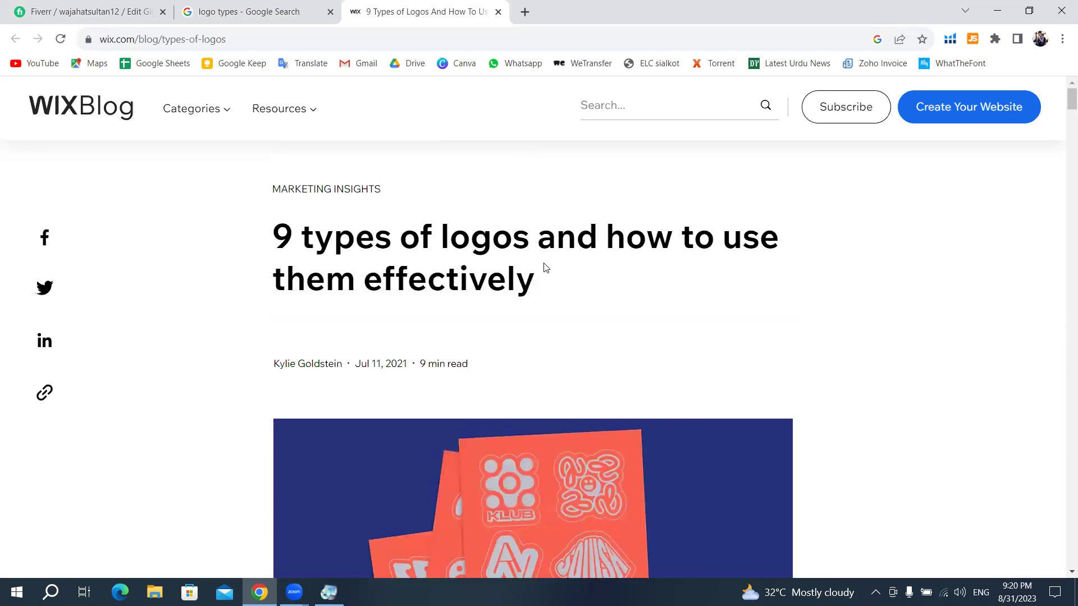
pyautogui.scroll(-5, 612, 323)
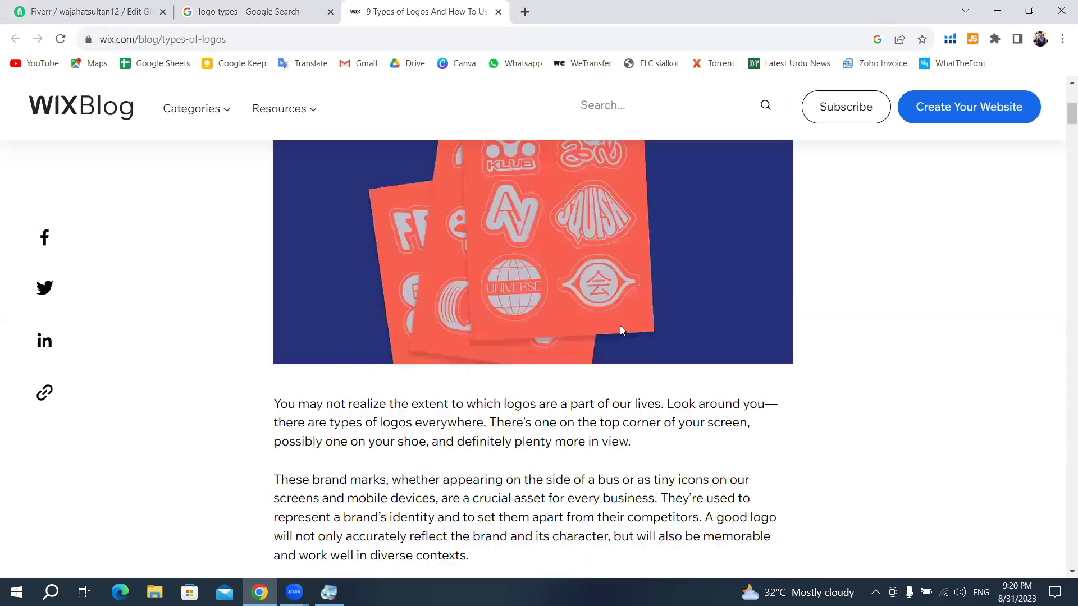
pyautogui.scroll(-7, 620, 326)
pyautogui.scroll(-4, 620, 325)
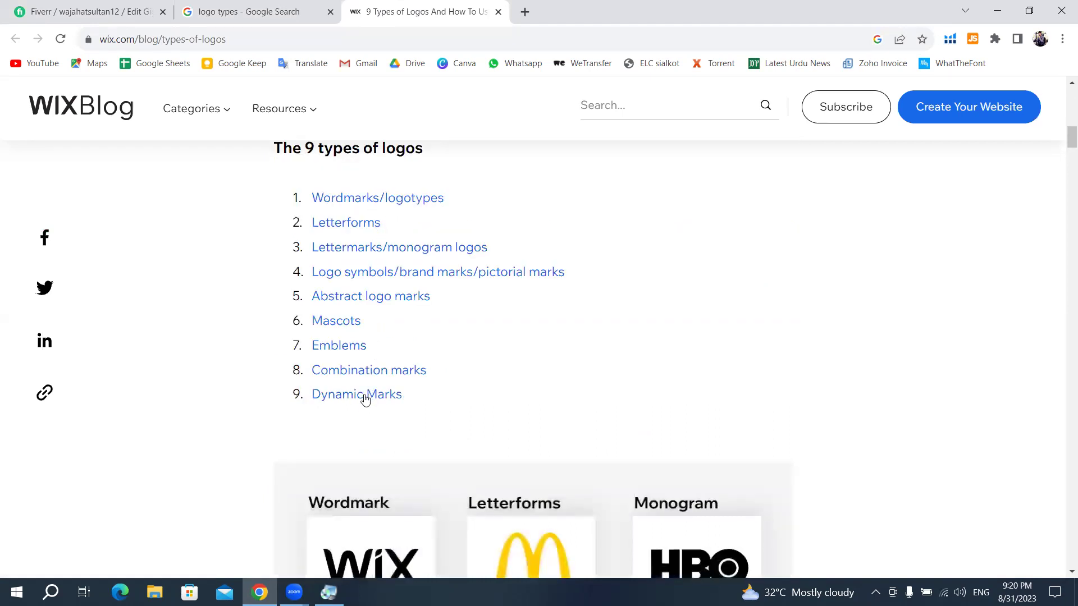
pyautogui.scroll(-7, 524, 334)
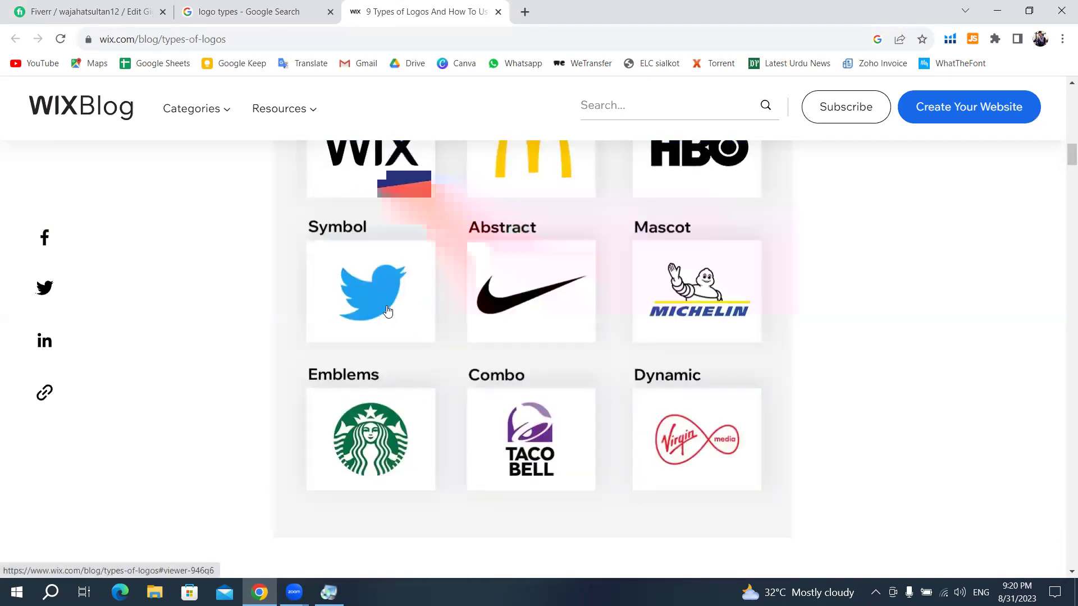
pyautogui.scroll(5, 505, 335)
pyautogui.scroll(-8, 449, 333)
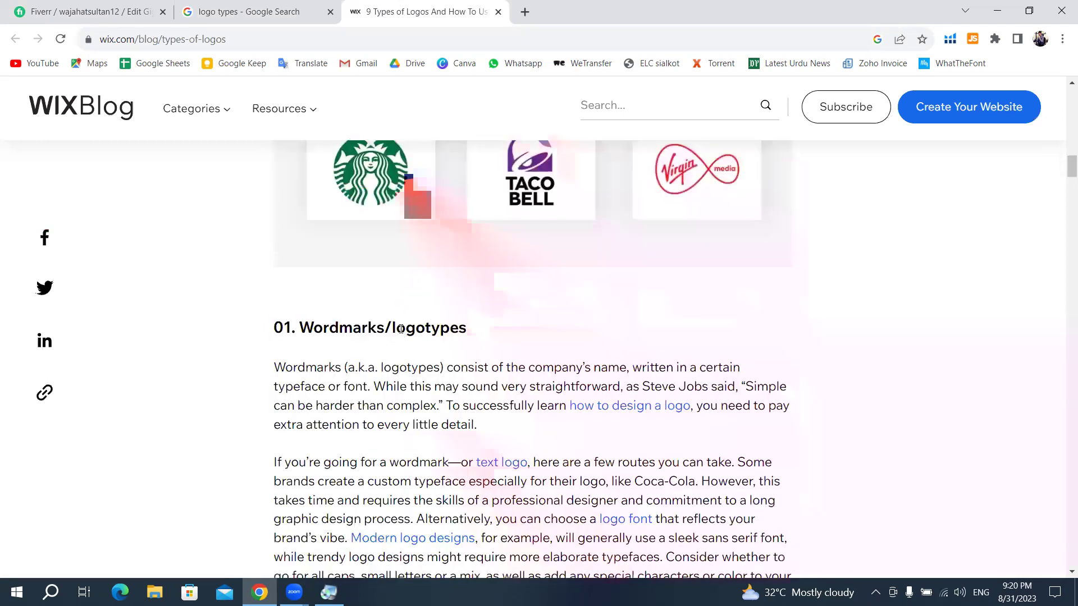
pyautogui.scroll(-5, 400, 330)
pyautogui.scroll(-10, 401, 335)
pyautogui.scroll(-4, 400, 334)
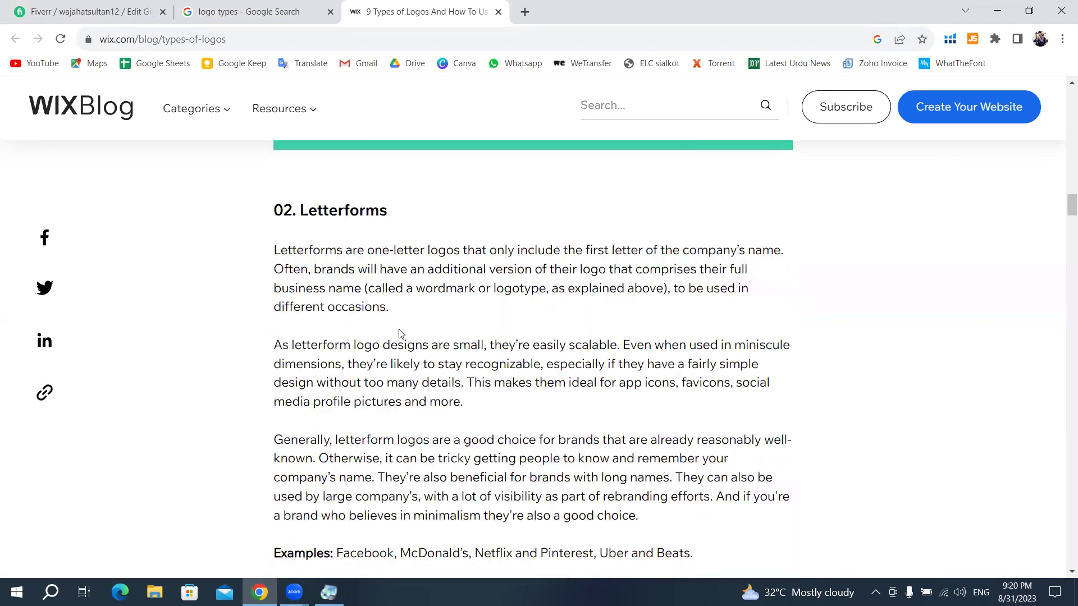
pyautogui.scroll(-7, 401, 331)
pyautogui.scroll(8, 401, 331)
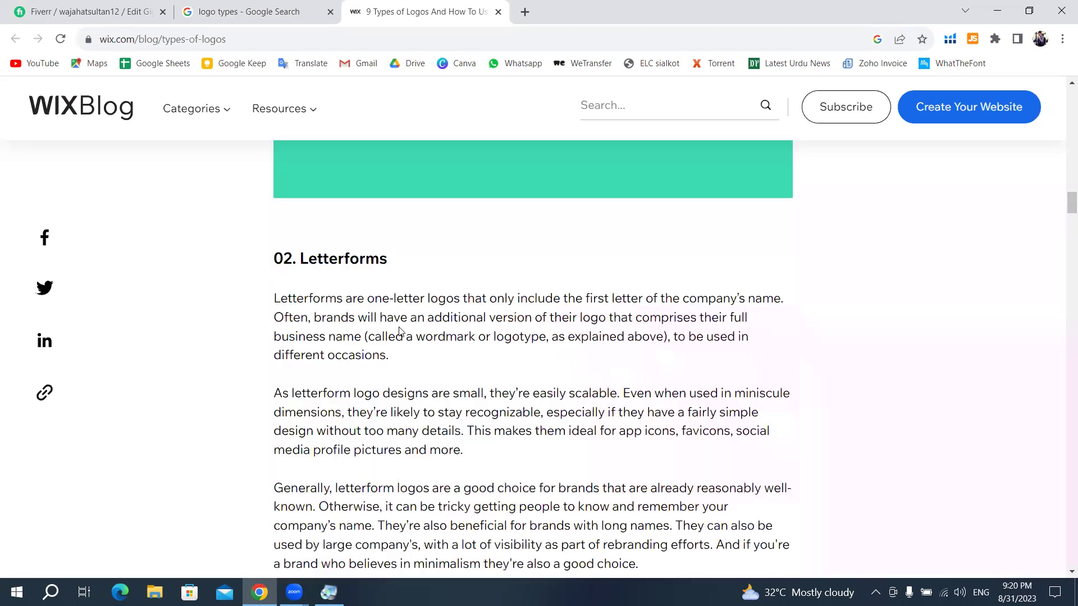
pyautogui.scroll(10, 400, 331)
pyautogui.scroll(4, 348, 400)
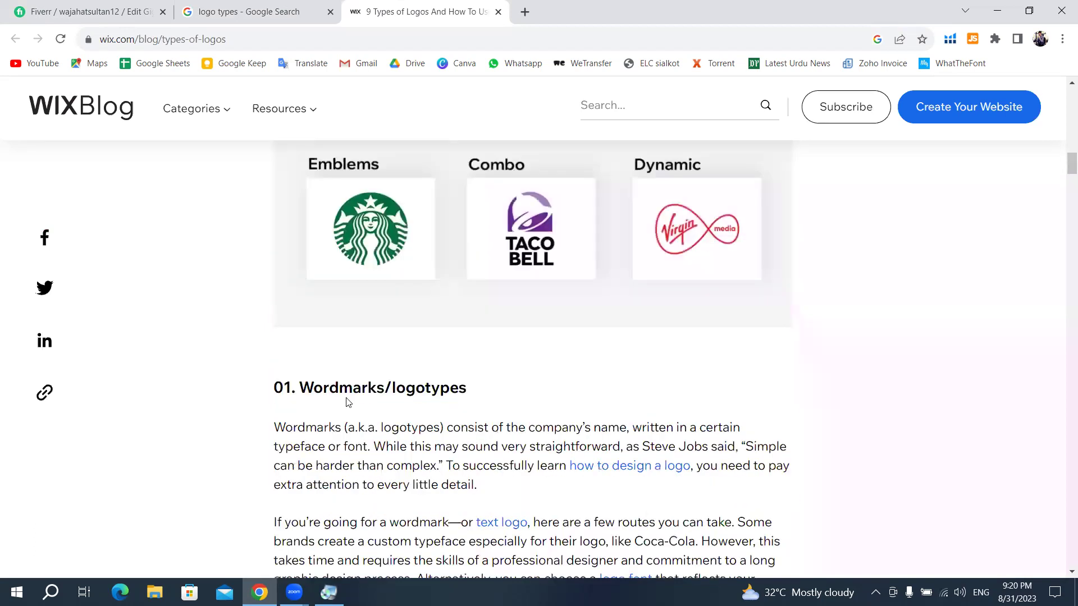
pyautogui.scroll(-6, 433, 372)
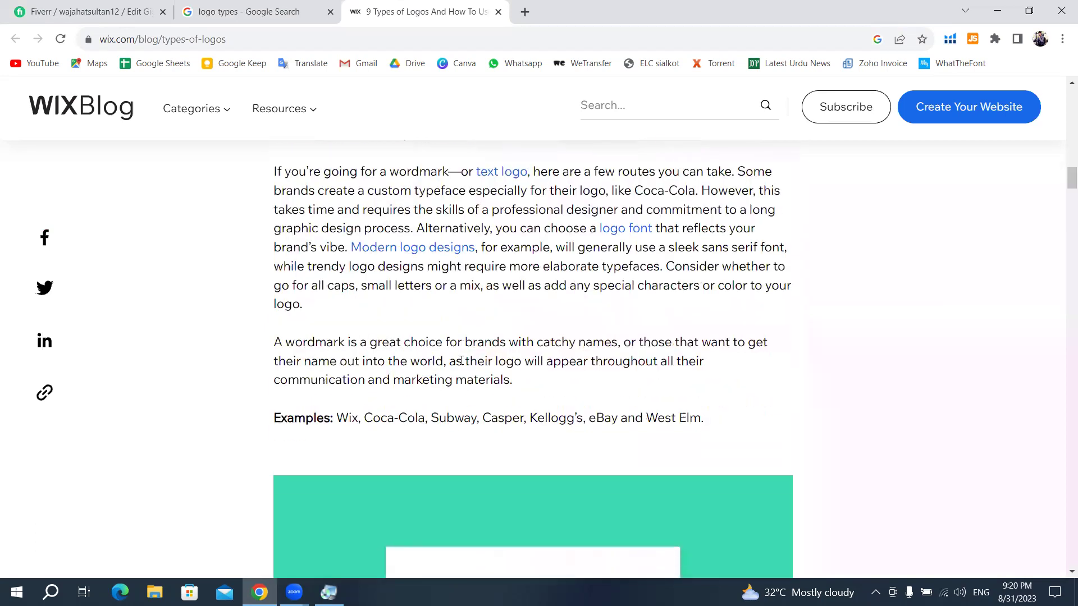
pyautogui.scroll(-2, 534, 404)
pyautogui.scroll(-2, 614, 433)
pyautogui.scroll(-2, 481, 319)
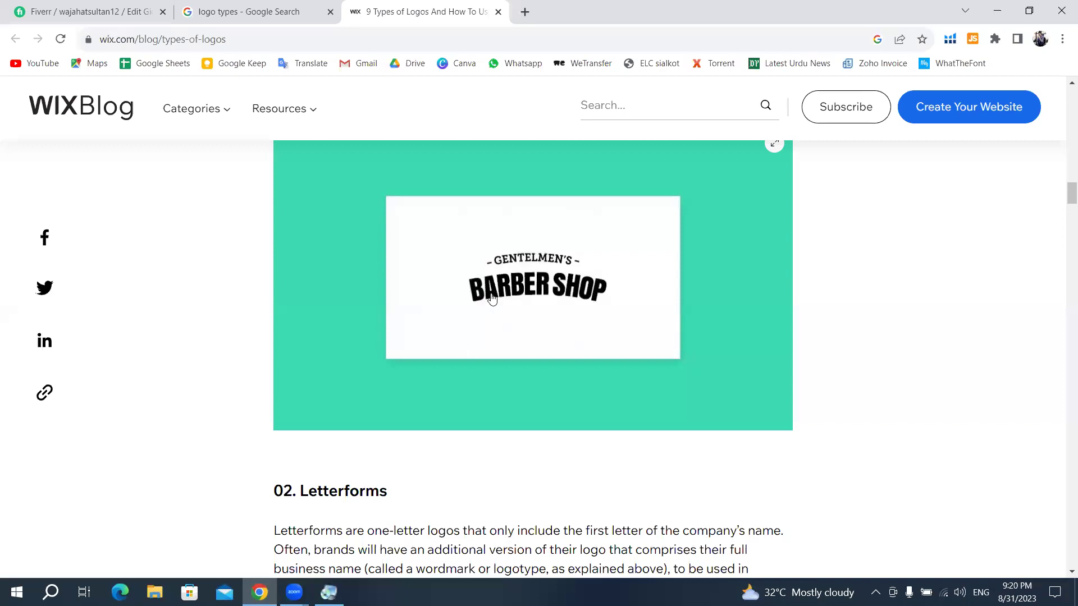
pyautogui.scroll(-2, 598, 308)
pyautogui.scroll(-4, 598, 308)
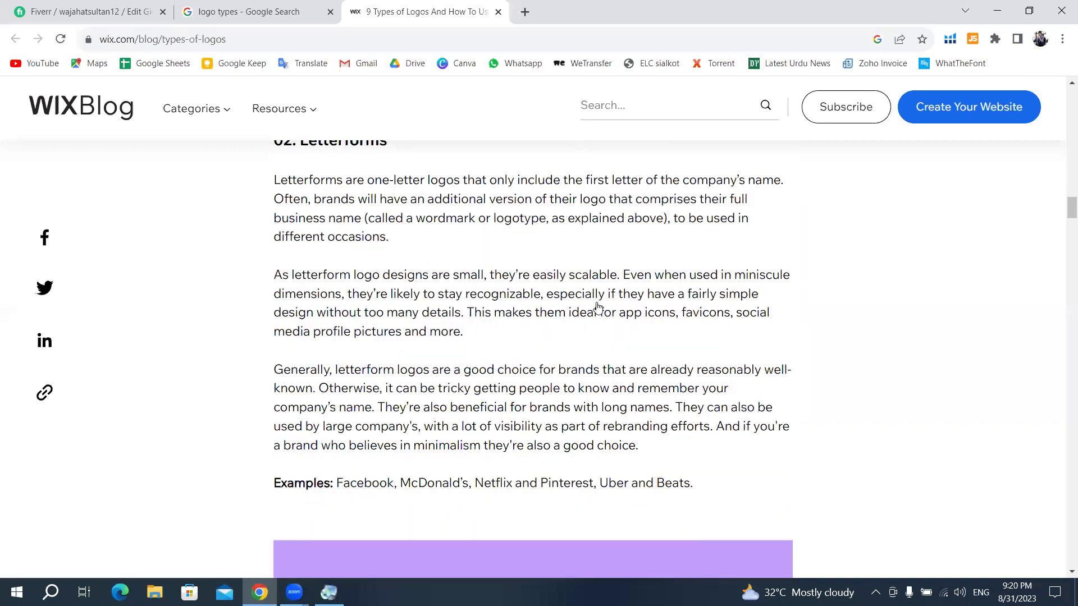
pyautogui.scroll(-4, 599, 308)
pyautogui.scroll(-4, 586, 312)
pyautogui.scroll(2, 583, 314)
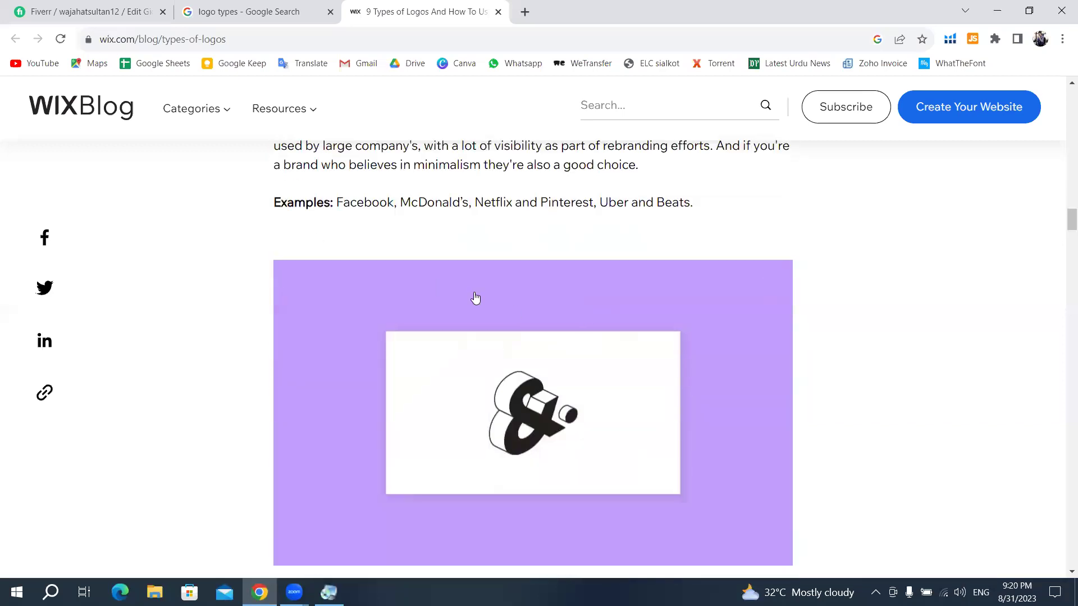
pyautogui.scroll(4, 475, 298)
pyautogui.scroll(1, 365, 253)
pyautogui.scroll(2, 319, 272)
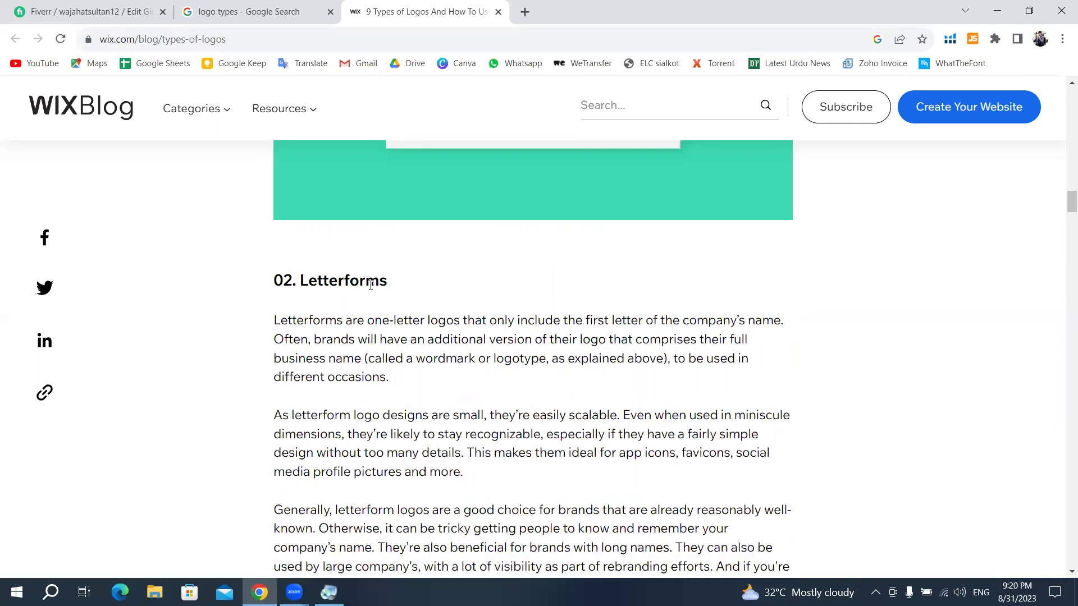
pyautogui.scroll(-6, 549, 390)
pyautogui.scroll(-4, 544, 385)
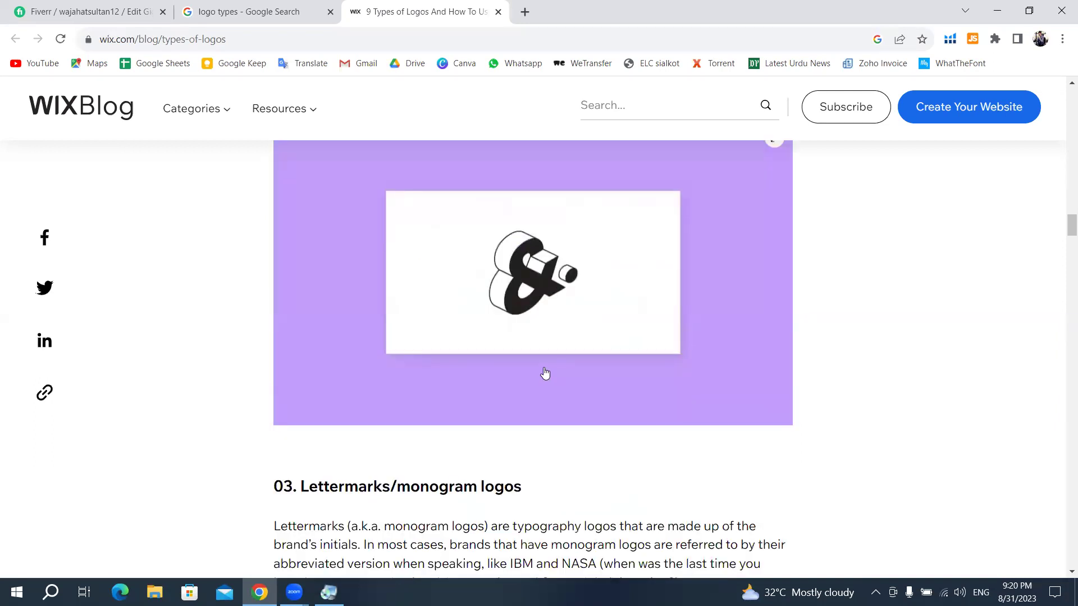
pyautogui.scroll(-3, 544, 372)
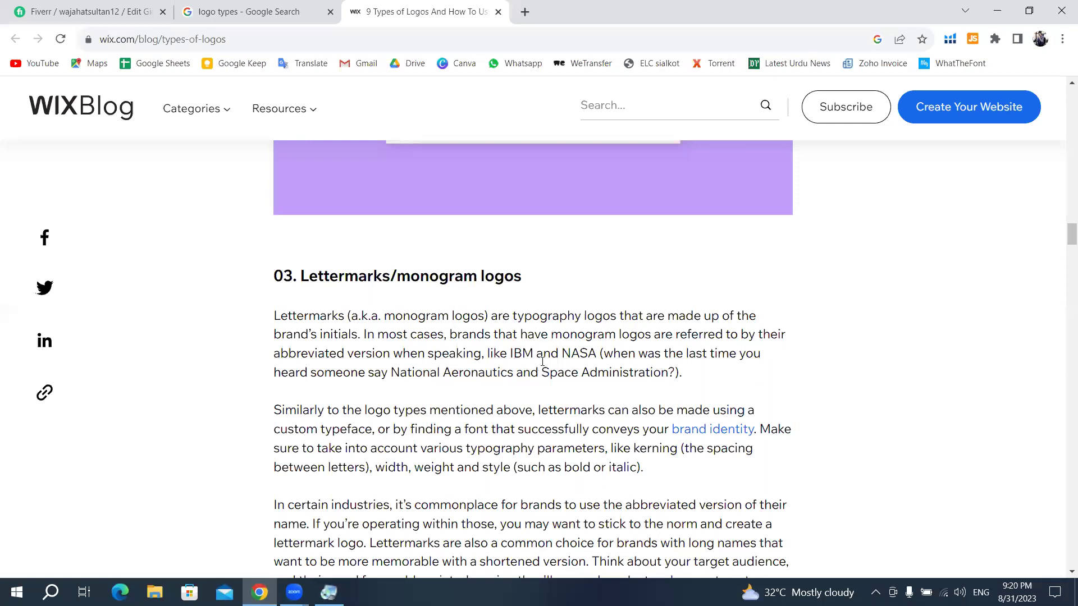
pyautogui.scroll(-8, 544, 370)
pyautogui.scroll(-6, 542, 366)
pyautogui.scroll(-1, 542, 366)
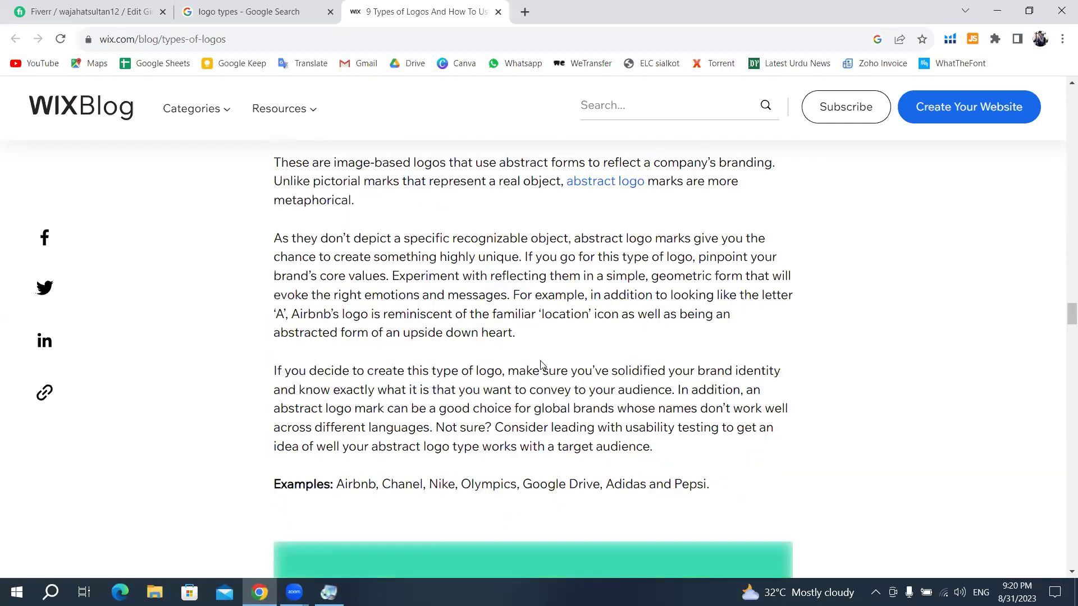
pyautogui.scroll(2, 542, 366)
pyautogui.scroll(-10, 541, 366)
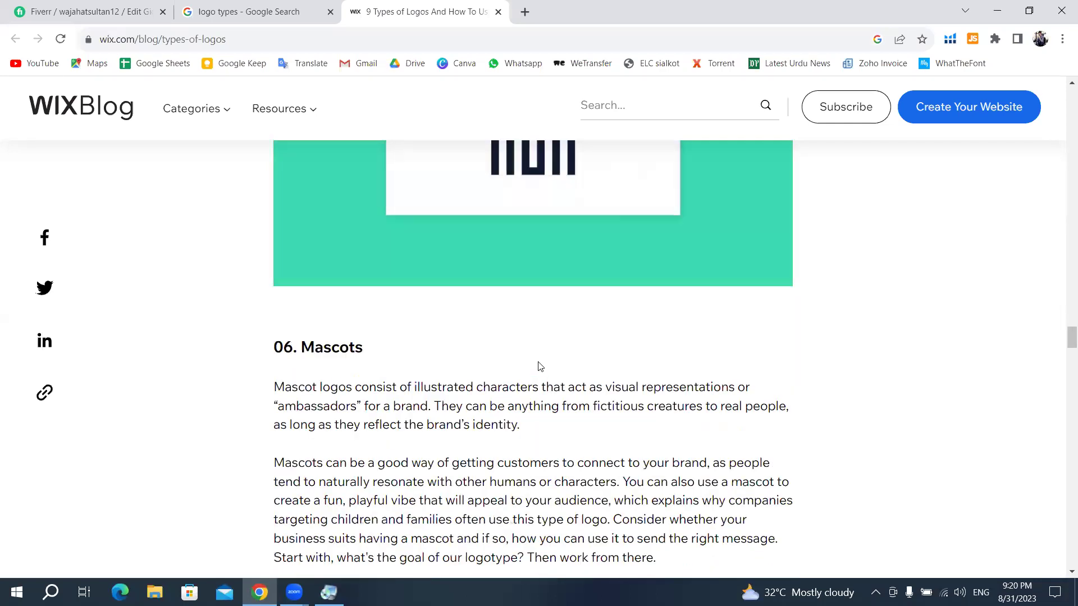
pyautogui.scroll(-10, 540, 366)
pyautogui.scroll(-7, 540, 366)
pyautogui.scroll(-7, 537, 368)
pyautogui.scroll(-6, 306, 81)
# - Open the 99designs types-of-logos result from the Google results in a new tab
pyautogui.click(253, 11)
pyautogui.scroll(-1, 369, 325)
pyautogui.scroll(-2, 308, 337)
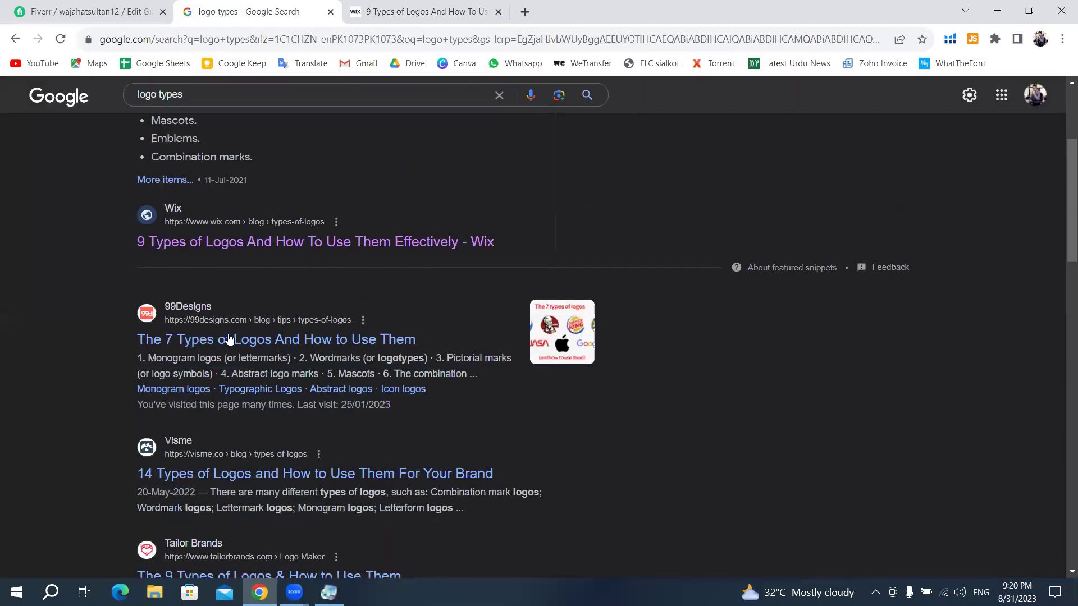
pyautogui.scroll(-1, 248, 344)
pyautogui.middleClick(297, 281)
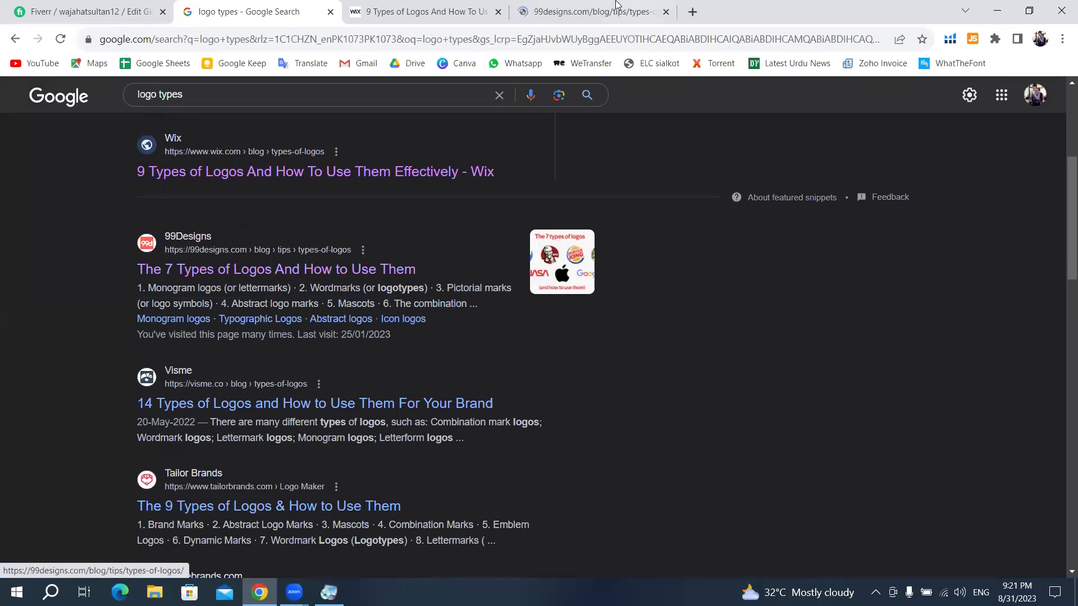
pyautogui.click(640, 11)
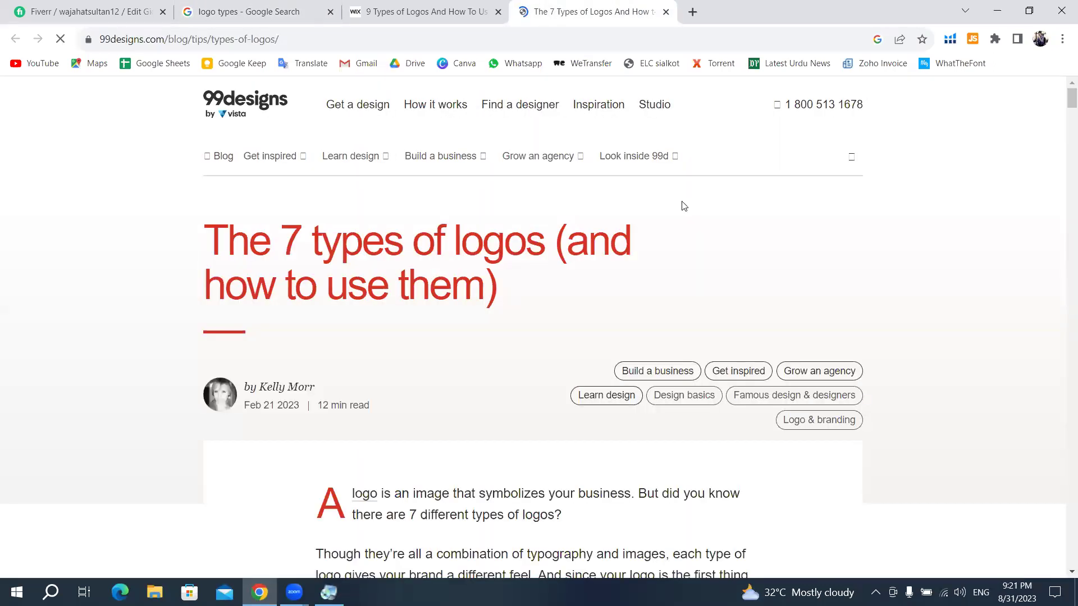
# - Read the 99designs '7 types of logos' article down through the combination mark and emblem sections
pyautogui.scroll(-6, 683, 204)
pyautogui.scroll(-5, 679, 199)
pyautogui.scroll(-5, 678, 198)
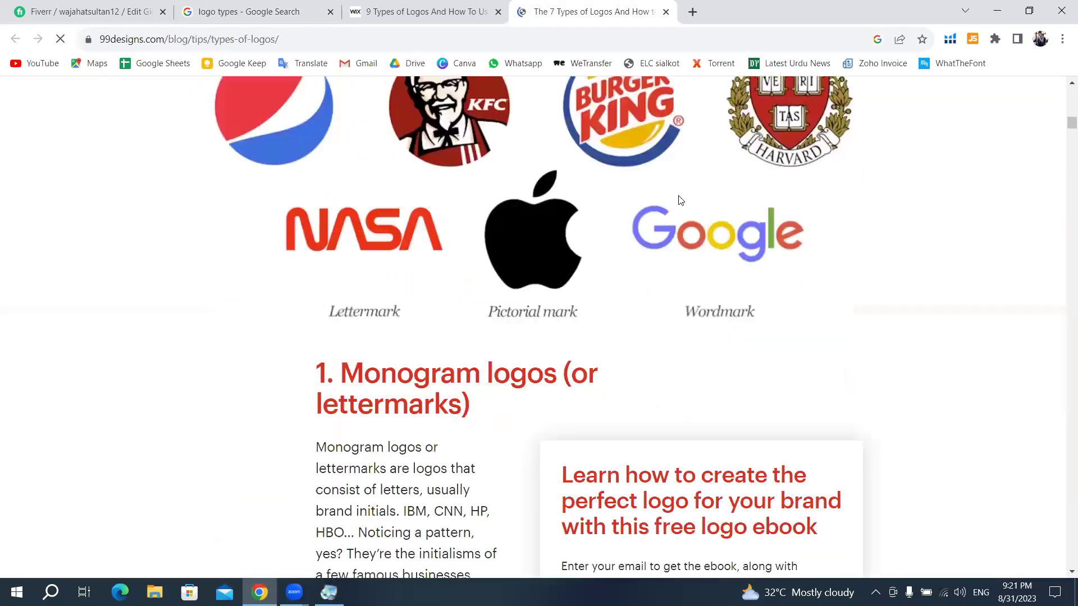
pyautogui.scroll(-5, 678, 198)
pyautogui.scroll(3, 678, 198)
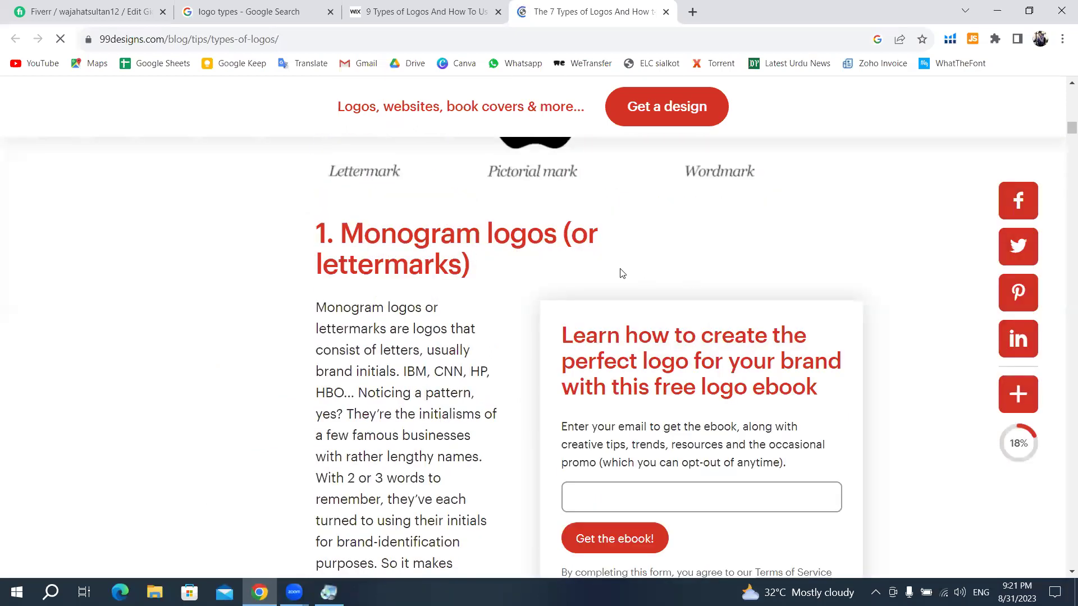
pyautogui.scroll(-5, 621, 271)
pyautogui.scroll(-4, 571, 276)
pyautogui.scroll(-3, 626, 269)
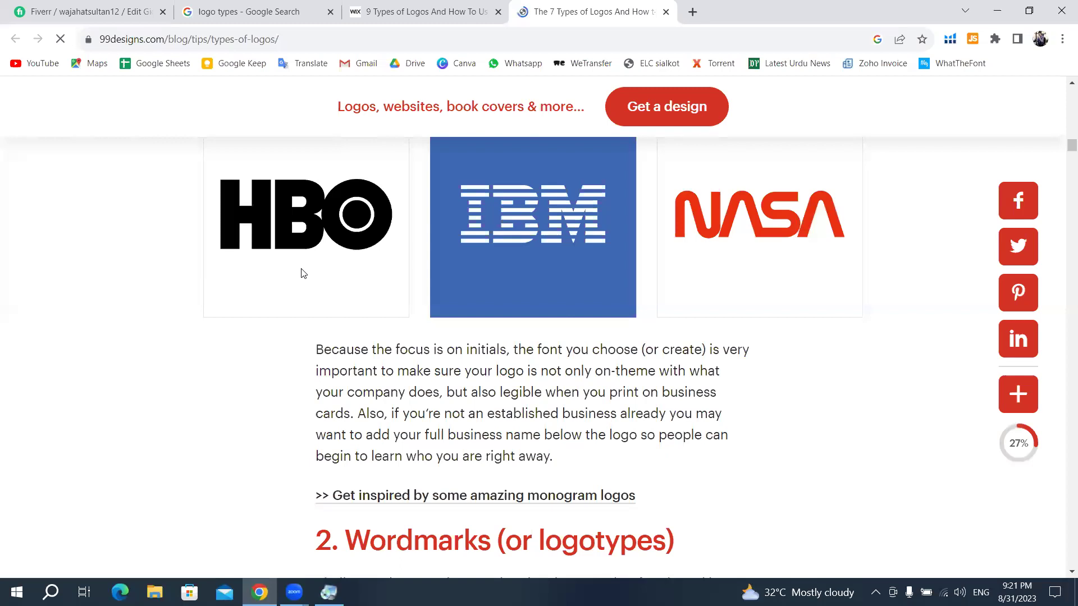
pyautogui.scroll(5, 610, 303)
pyautogui.scroll(5, 610, 303)
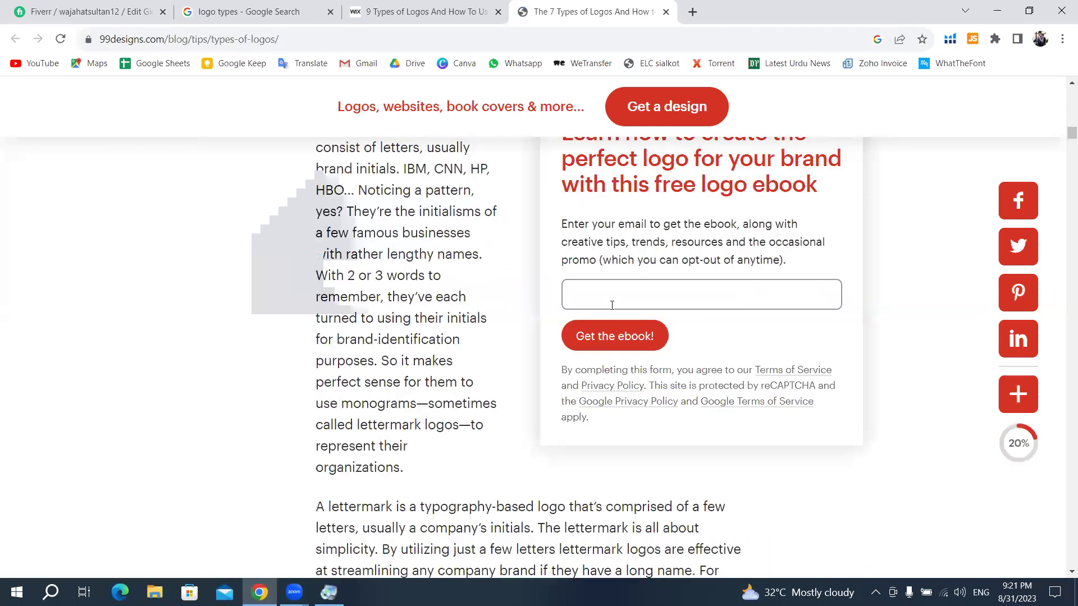
pyautogui.scroll(-8, 612, 307)
pyautogui.scroll(-5, 612, 312)
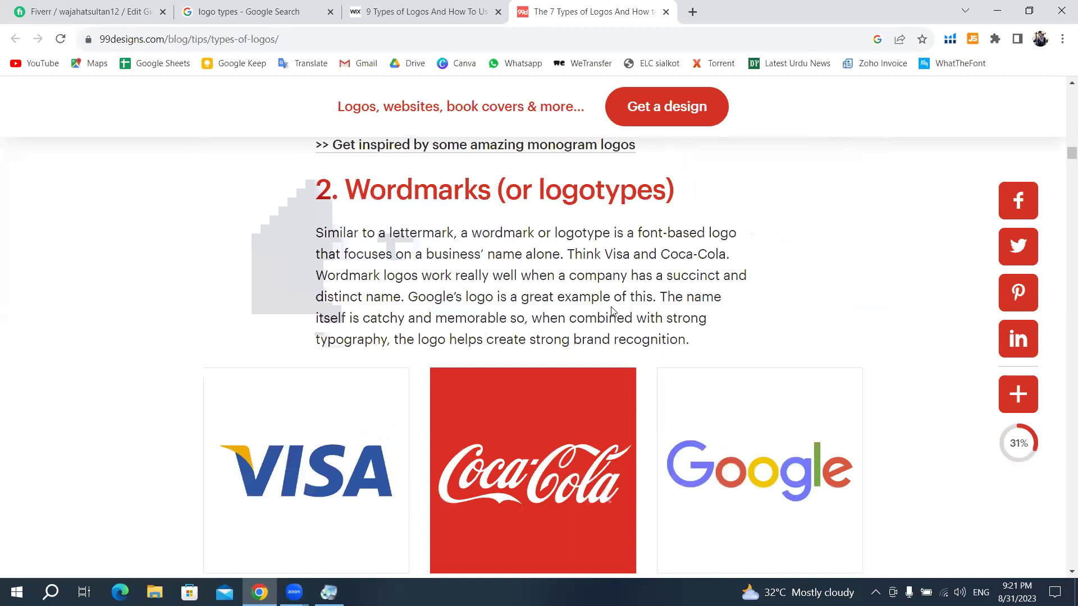
pyautogui.scroll(-2, 611, 312)
pyautogui.scroll(2, 561, 371)
pyautogui.scroll(-2, 522, 426)
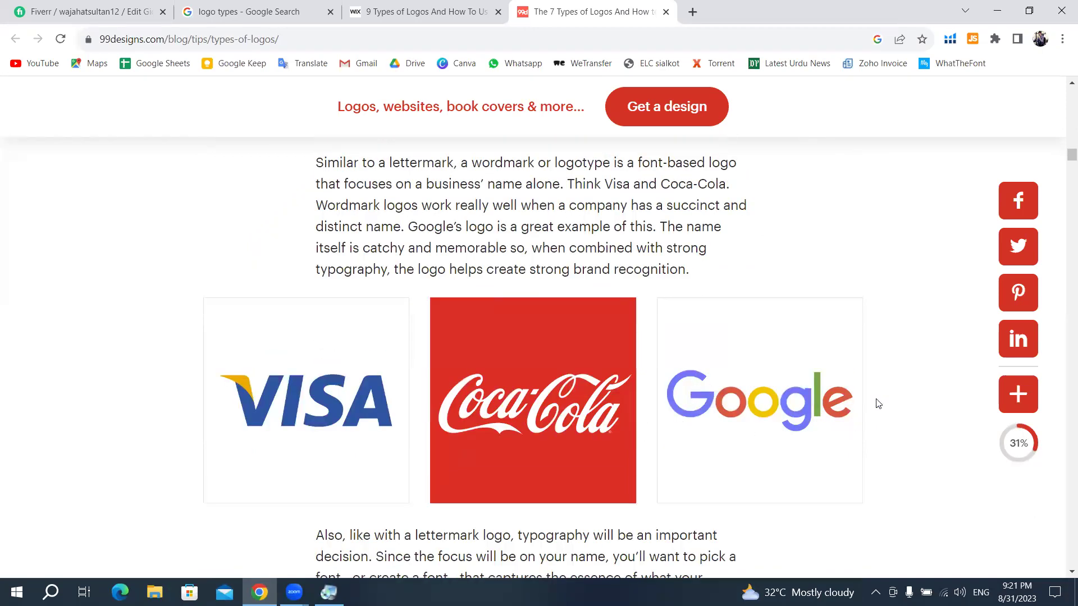
pyautogui.scroll(-5, 869, 349)
pyautogui.scroll(-5, 868, 349)
pyautogui.scroll(-8, 869, 349)
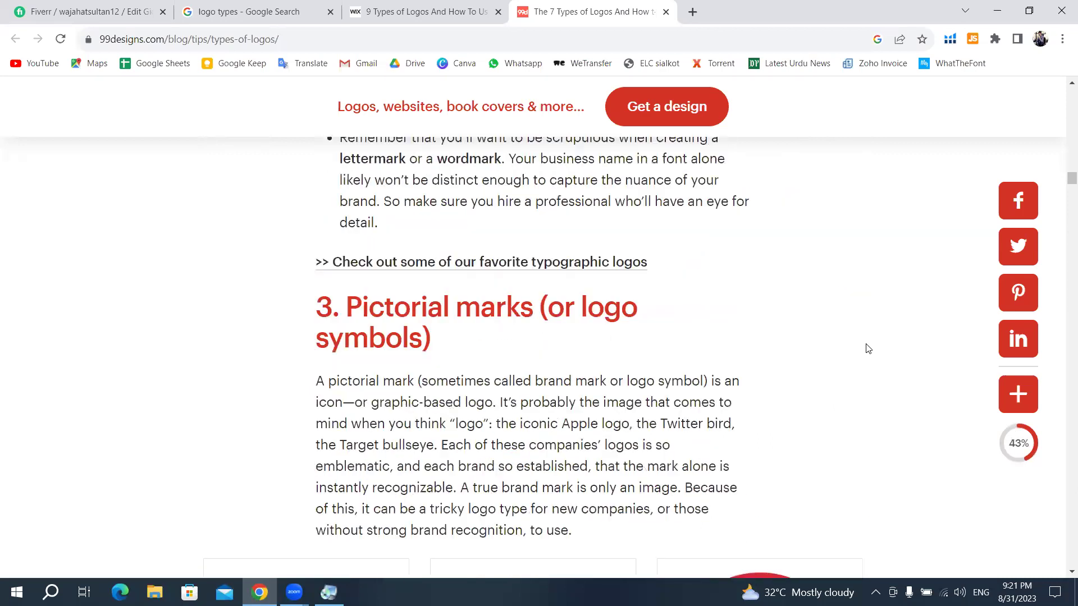
pyautogui.scroll(-5, 867, 348)
pyautogui.scroll(-2, 786, 325)
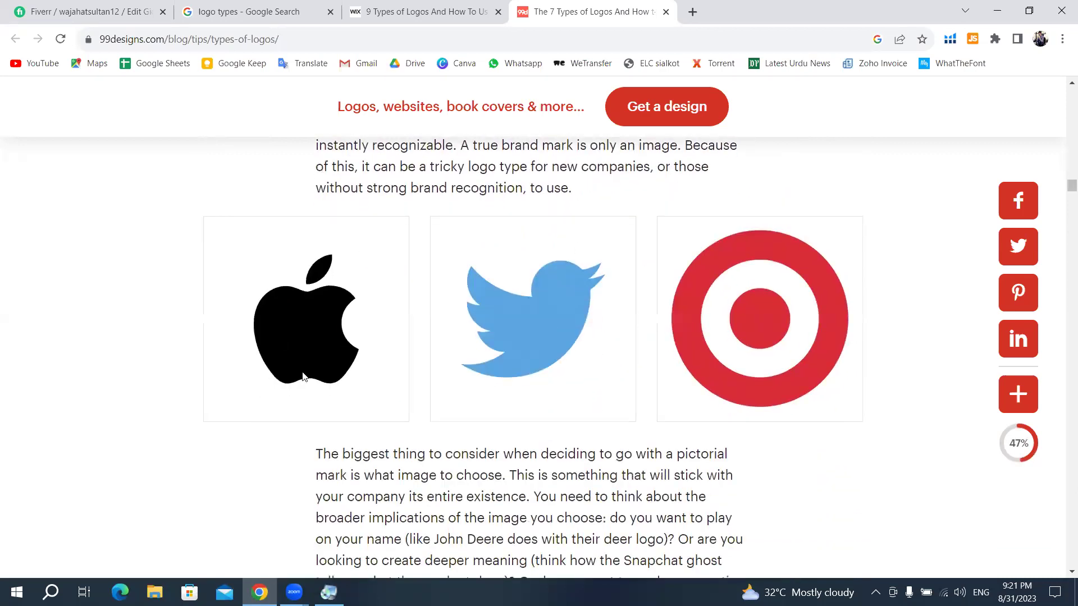
pyautogui.scroll(6, 650, 264)
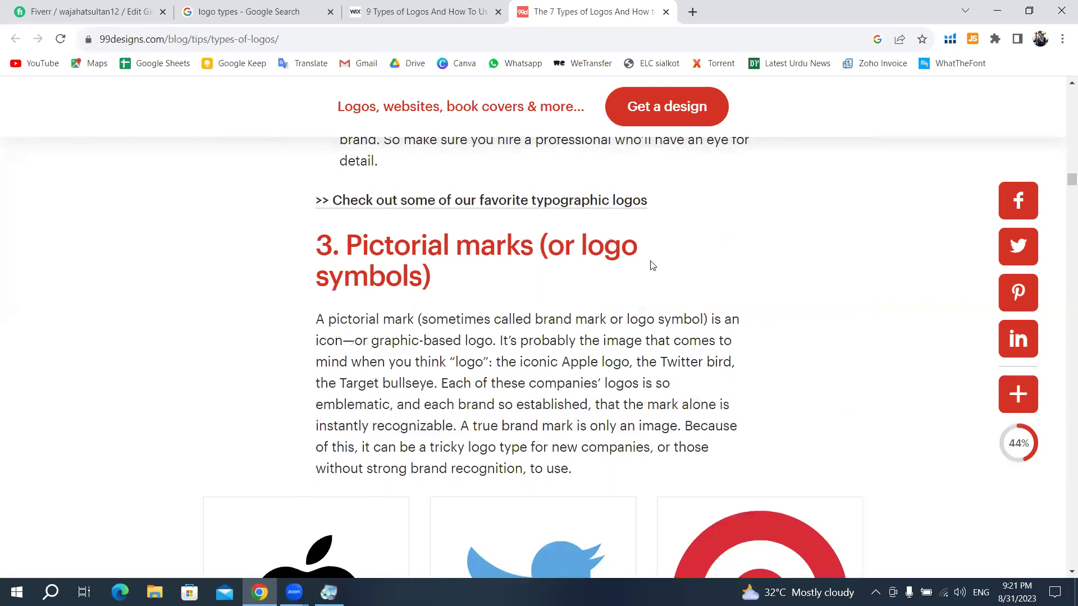
pyautogui.scroll(-6, 739, 297)
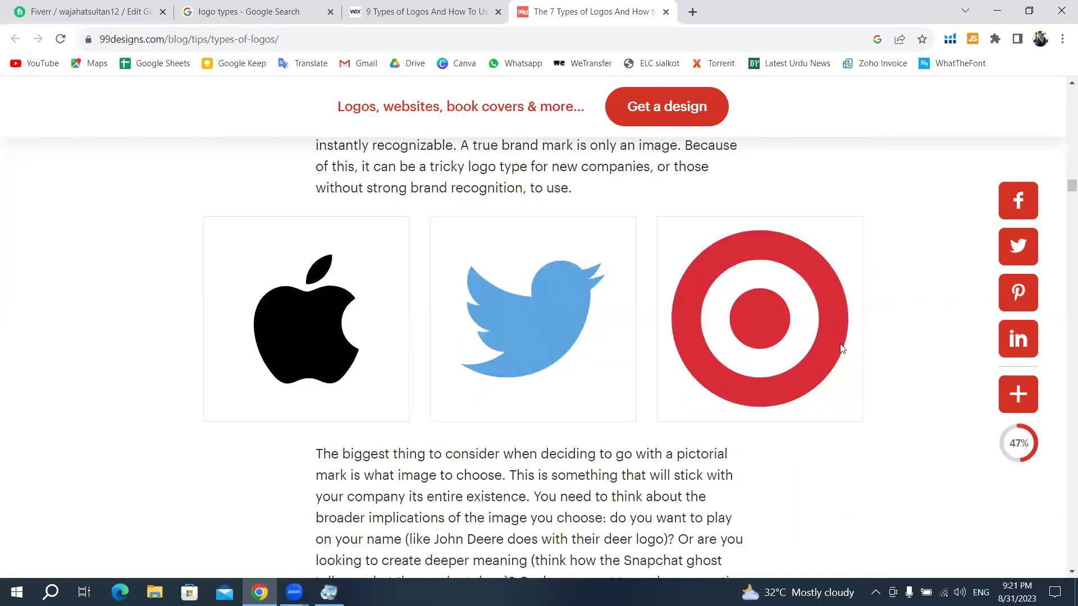
pyautogui.scroll(-1, 842, 345)
pyautogui.scroll(-4, 845, 345)
pyautogui.scroll(-1, 849, 346)
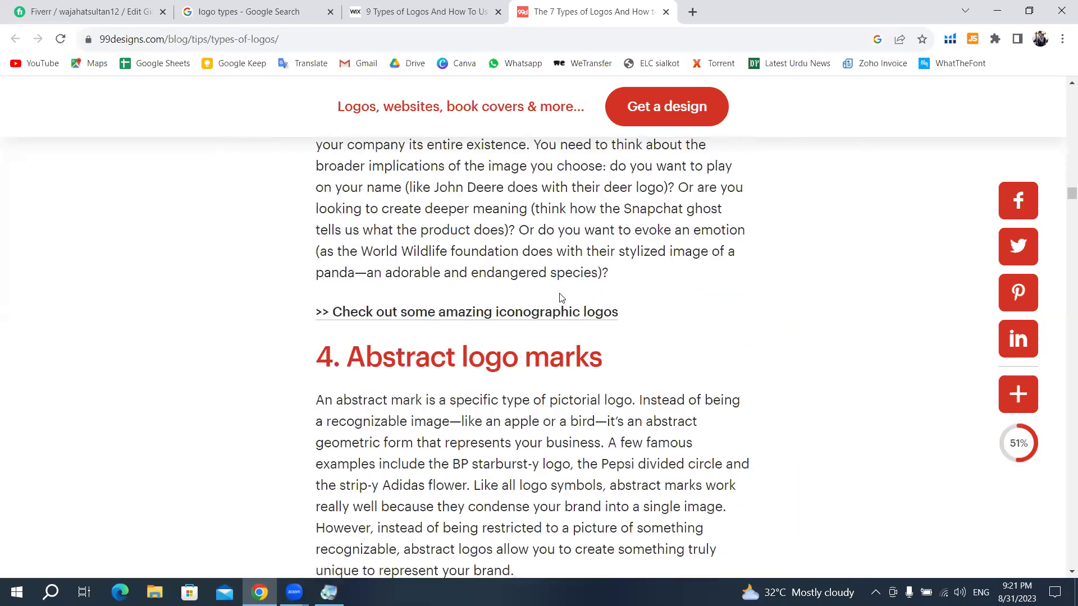
pyautogui.scroll(-7, 603, 340)
pyautogui.scroll(-8, 617, 342)
pyautogui.scroll(-2, 638, 343)
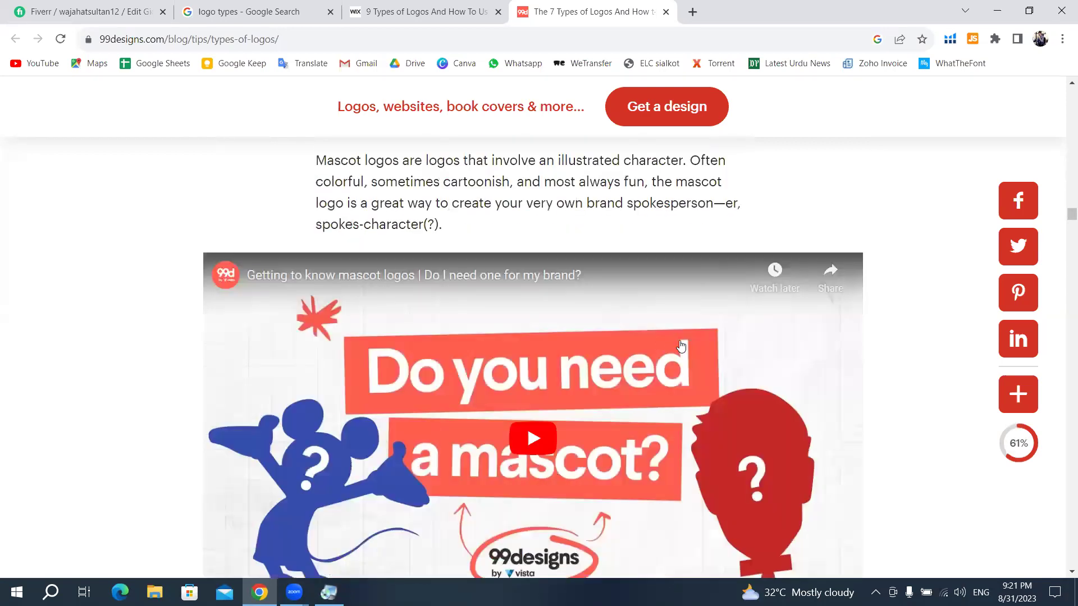
pyautogui.scroll(-2, 674, 344)
pyautogui.scroll(-6, 386, 356)
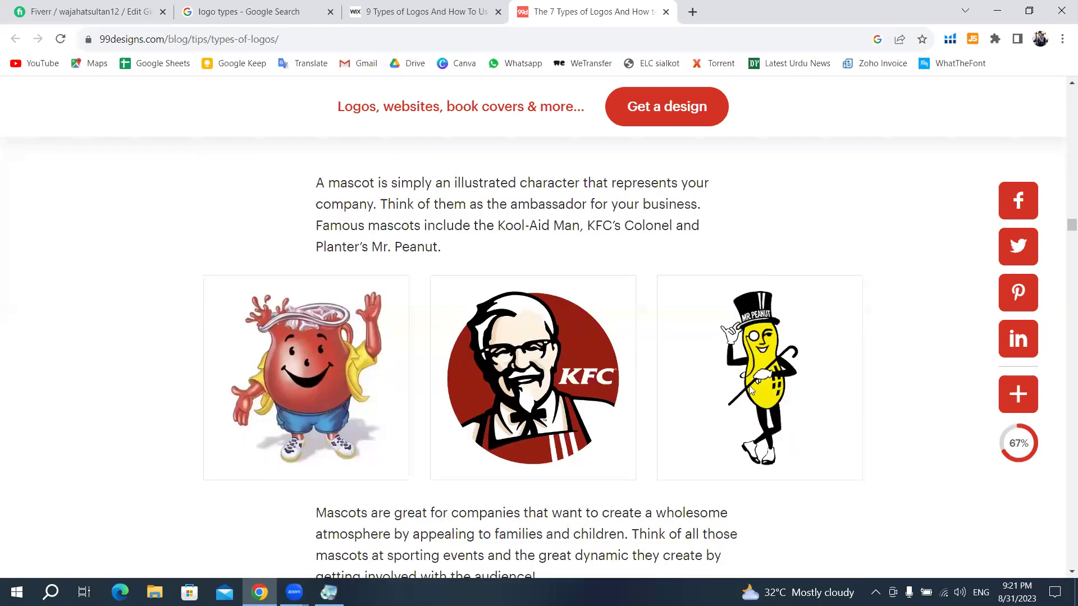
pyautogui.scroll(-1, 694, 334)
pyautogui.scroll(-6, 695, 334)
pyautogui.scroll(-7, 690, 332)
pyautogui.scroll(-7, 688, 330)
pyautogui.scroll(-4, 687, 331)
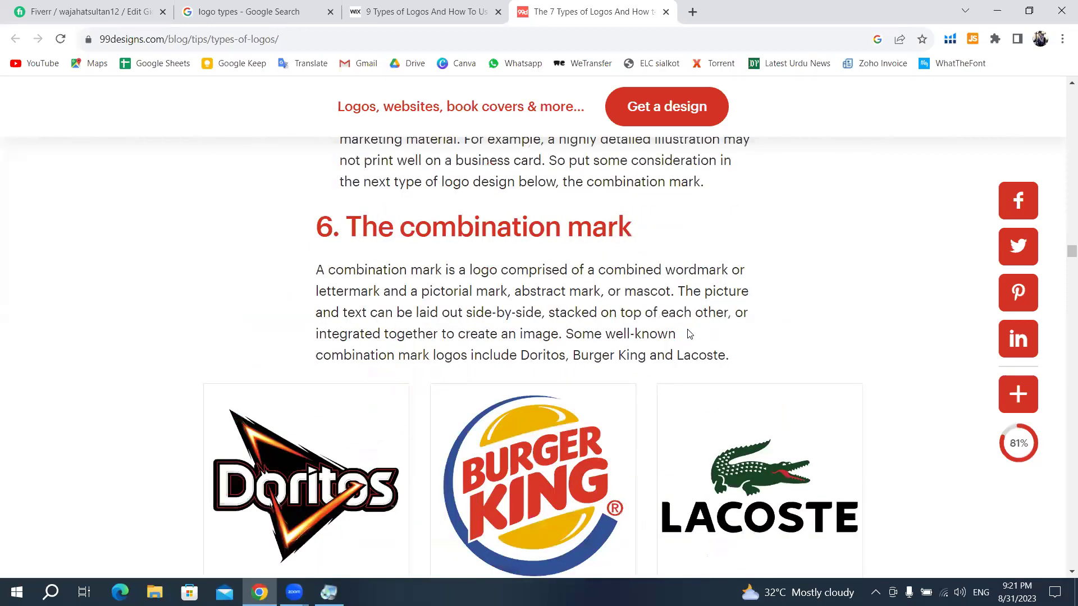
pyautogui.scroll(-3, 690, 334)
pyautogui.scroll(-6, 686, 331)
pyautogui.scroll(-5, 686, 332)
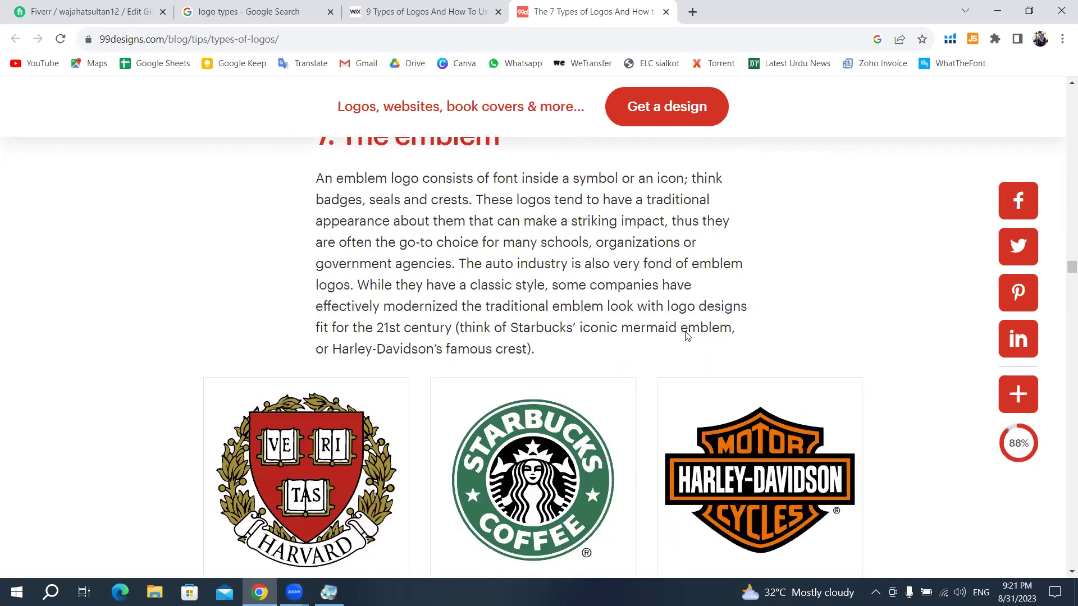
pyautogui.scroll(-5, 684, 335)
pyautogui.scroll(-5, 685, 333)
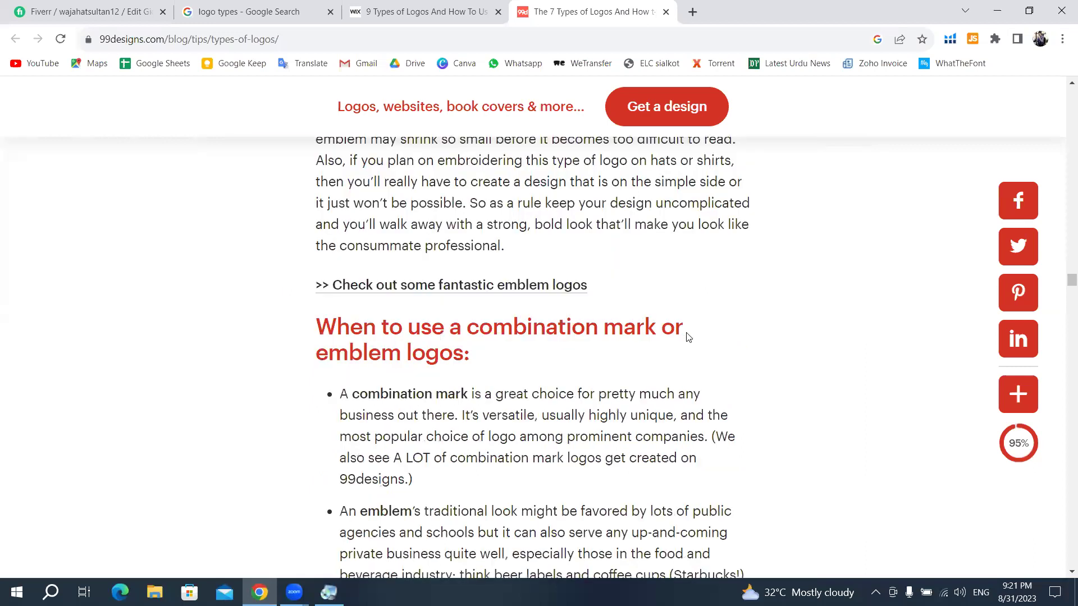
pyautogui.scroll(10, 688, 333)
pyautogui.scroll(5, 688, 334)
pyautogui.scroll(5, 688, 333)
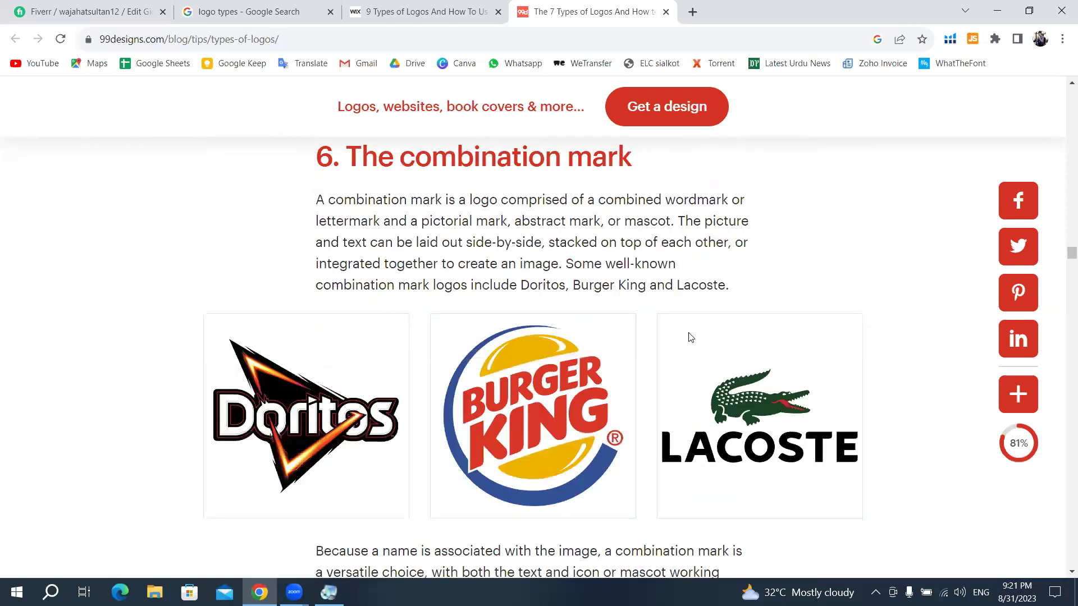
pyautogui.scroll(7, 688, 333)
# - Close the 99designs and Wix logo-types article tabs
pyautogui.click(472, 5)
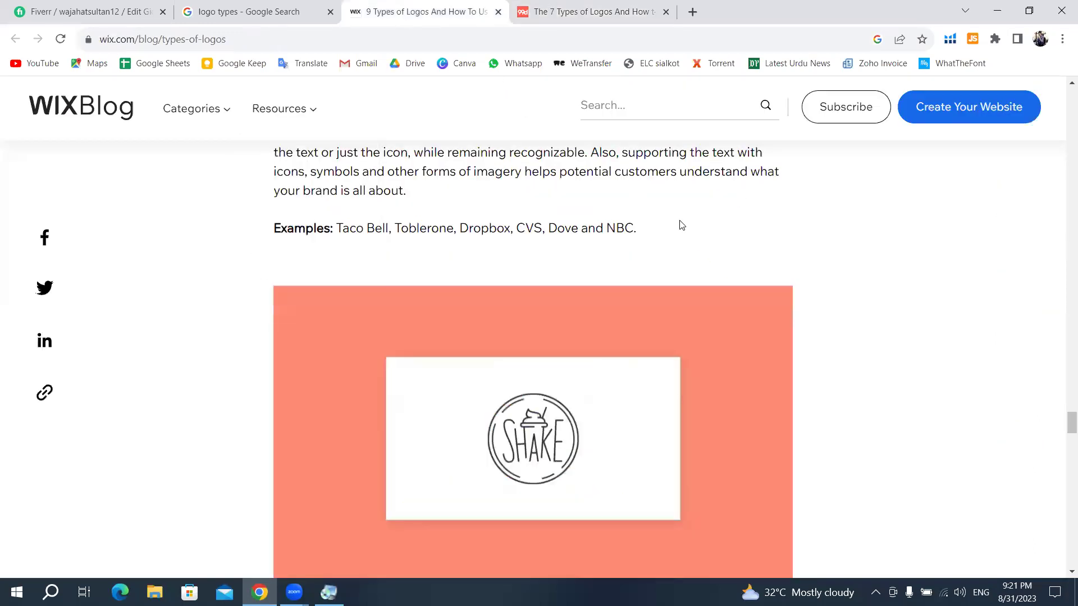
pyautogui.click(664, 13)
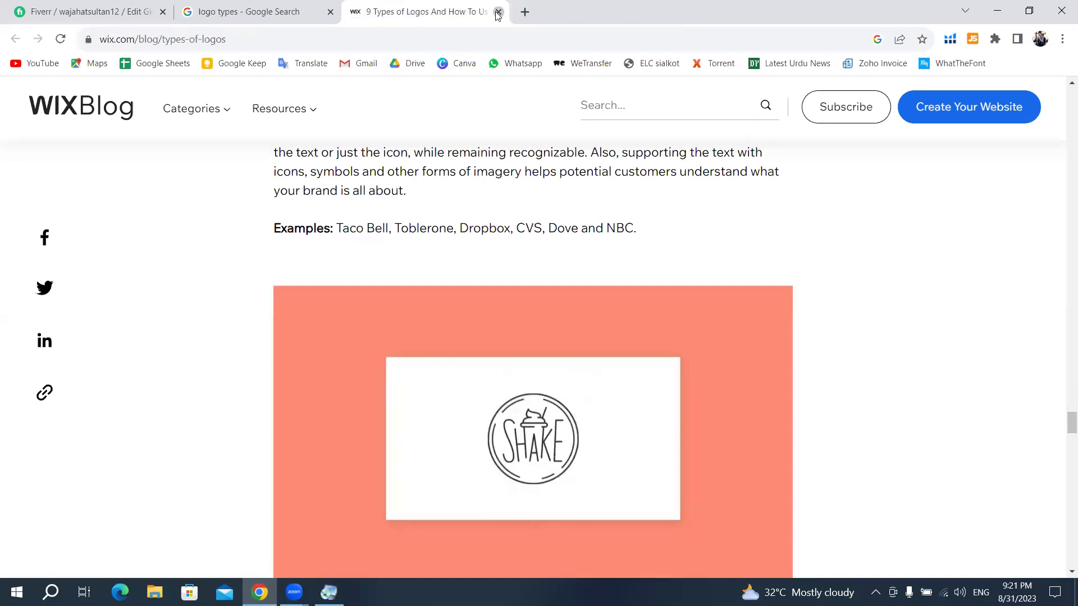
pyautogui.click(497, 12)
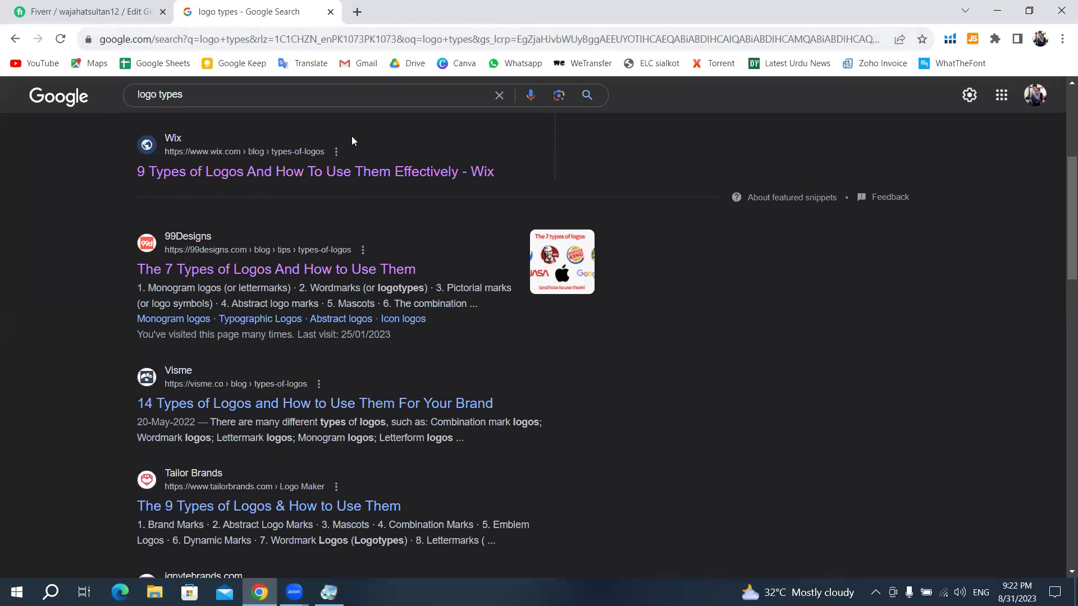
# - Go back to the Fiverr gig editor and review the Requirements step's buyer questions
pyautogui.click(121, 17)
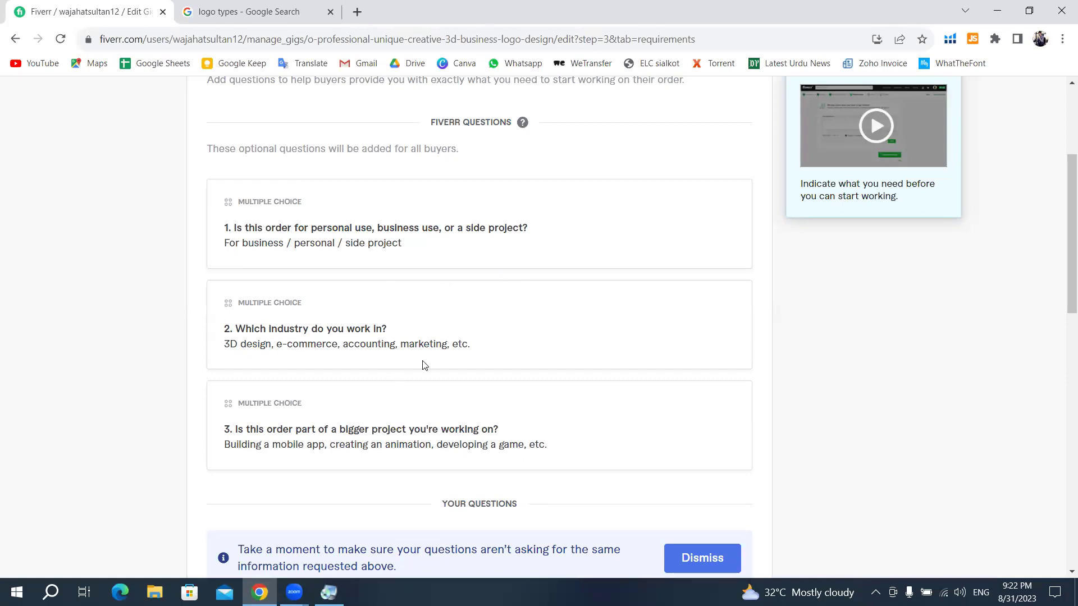
pyautogui.scroll(-3, 581, 423)
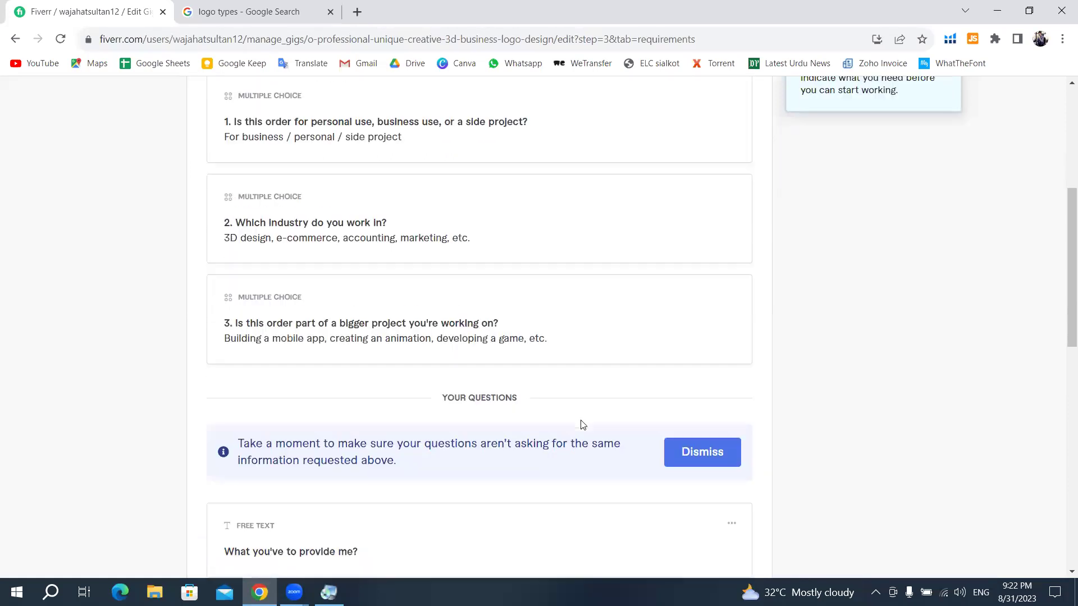
pyautogui.scroll(-3, 478, 337)
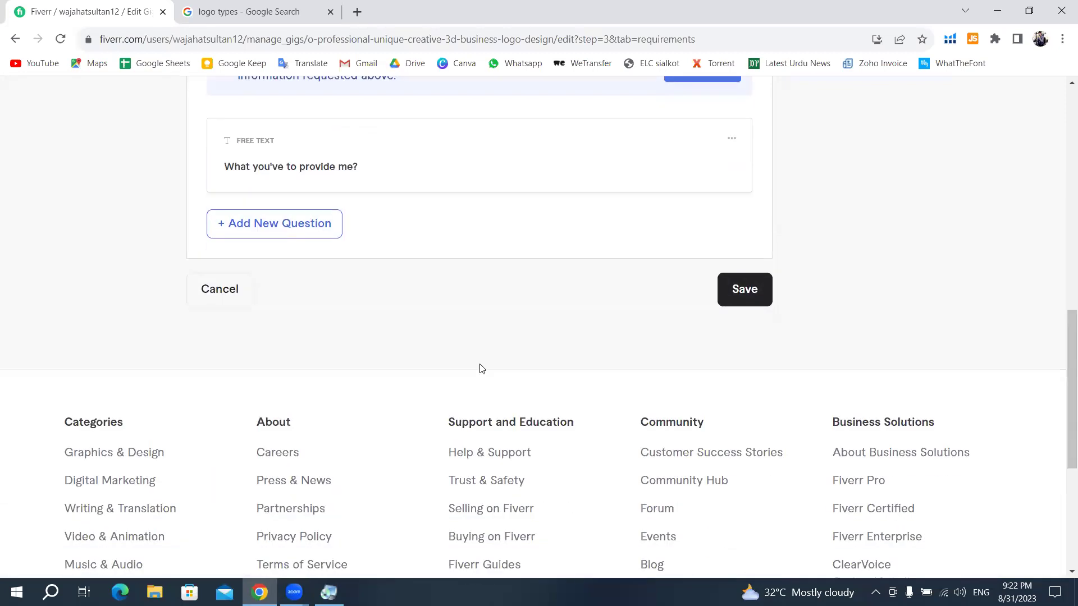
pyautogui.scroll(8, 480, 371)
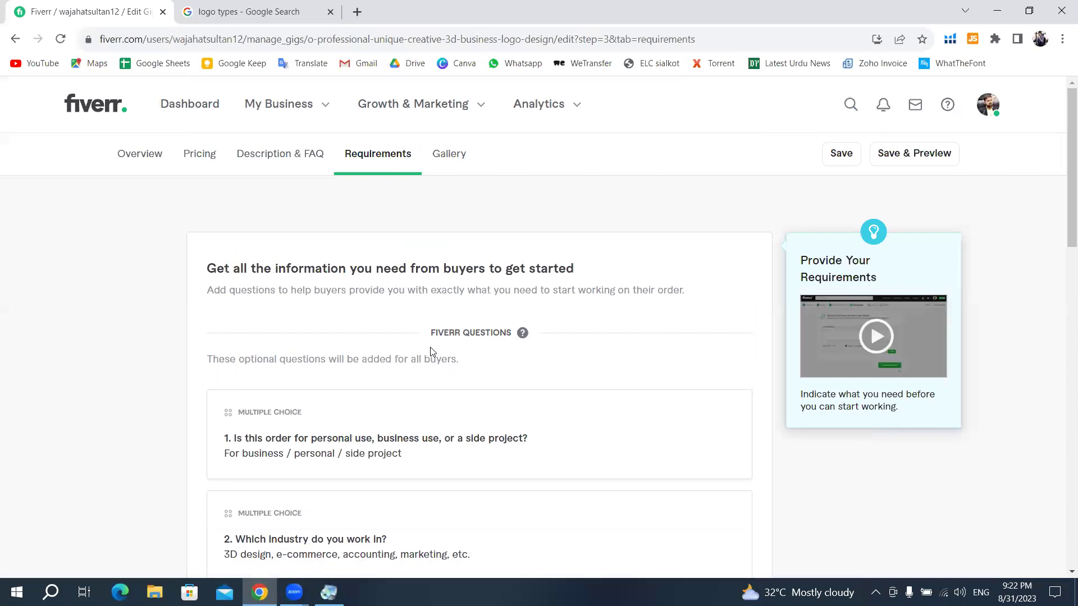
# - Permanently delete the second sample image from the gig Gallery, keeping only the primary logo image
pyautogui.click(451, 156)
pyautogui.scroll(-5, 494, 195)
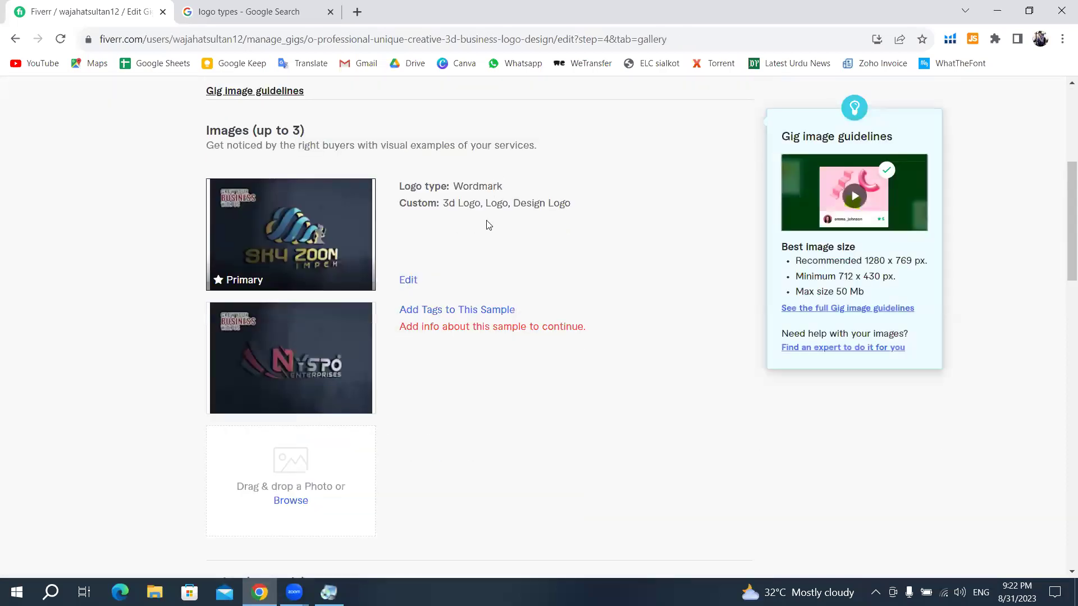
pyautogui.moveTo(291, 358)
pyautogui.click(354, 324)
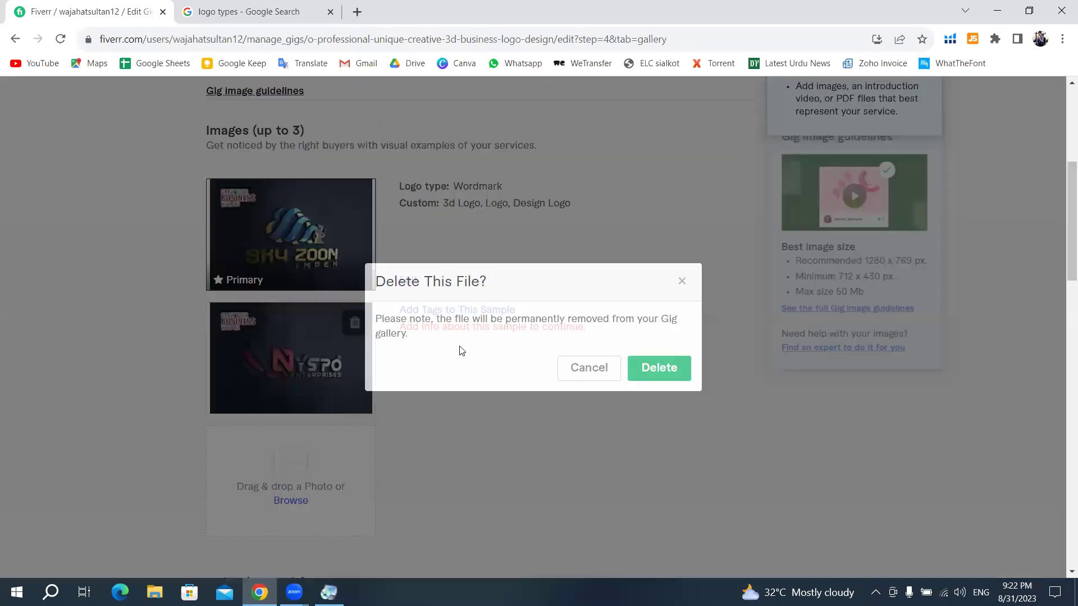
pyautogui.click(657, 369)
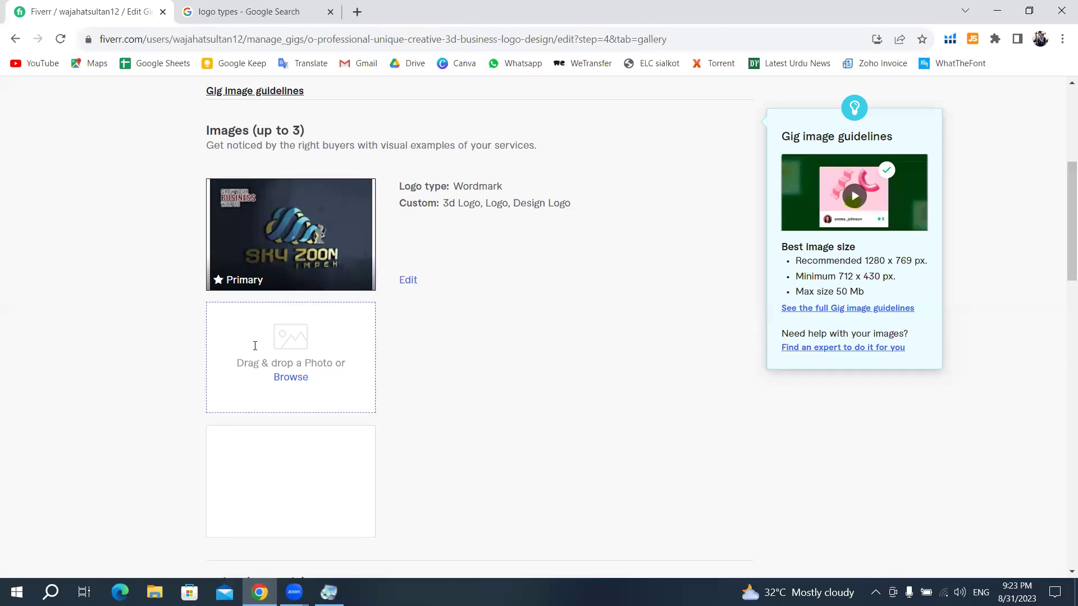
pyautogui.scroll(-2, 280, 312)
pyautogui.scroll(3, 376, 347)
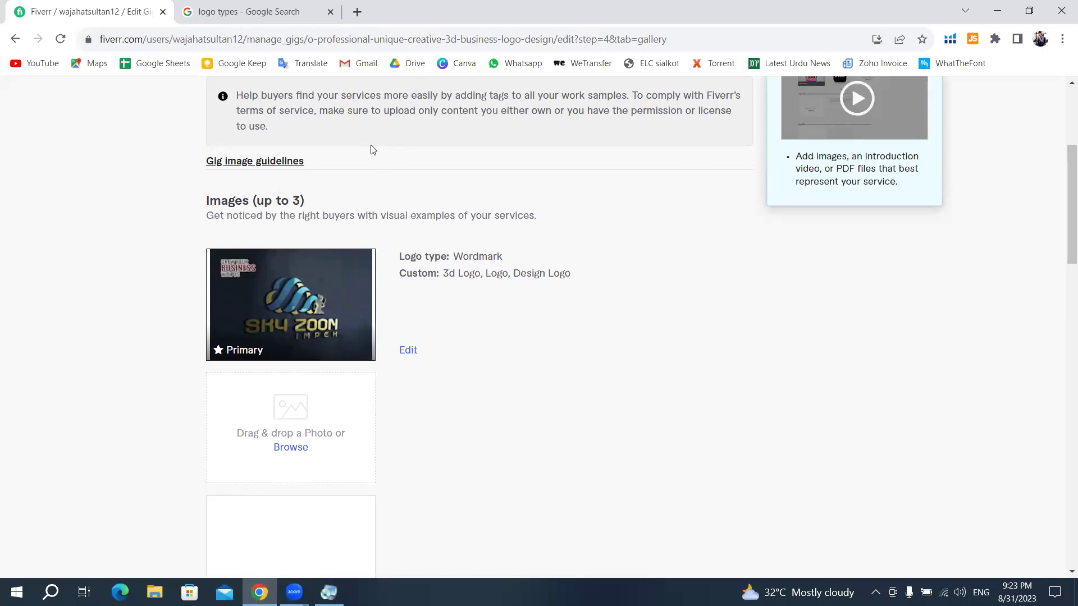
# - Load canva.com in a new browser tab, reaching the signed-in Canva home page
pyautogui.click(357, 13)
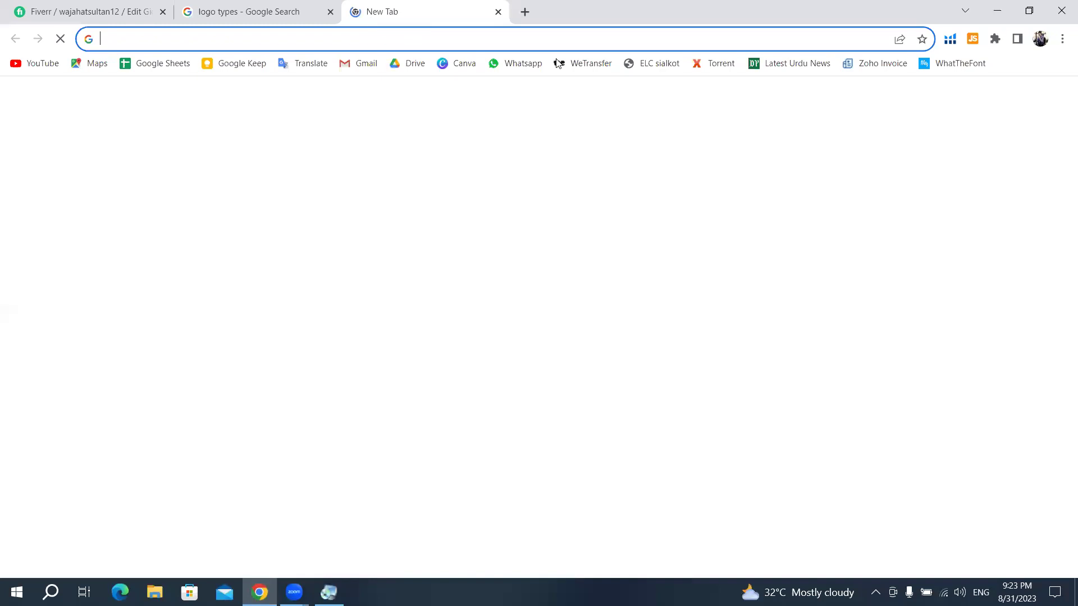
pyautogui.write('ac')
pyautogui.press('BackSpace')
pyautogui.press('BackSpace')
pyautogui.press('BackSpace')
pyautogui.write('c')
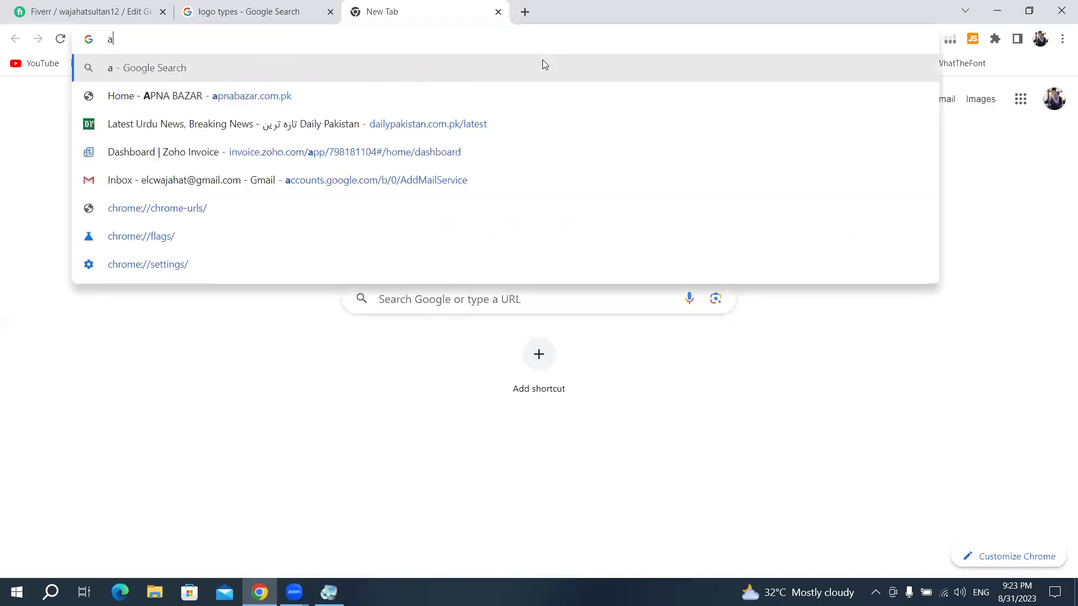
pyautogui.write('anva.com')
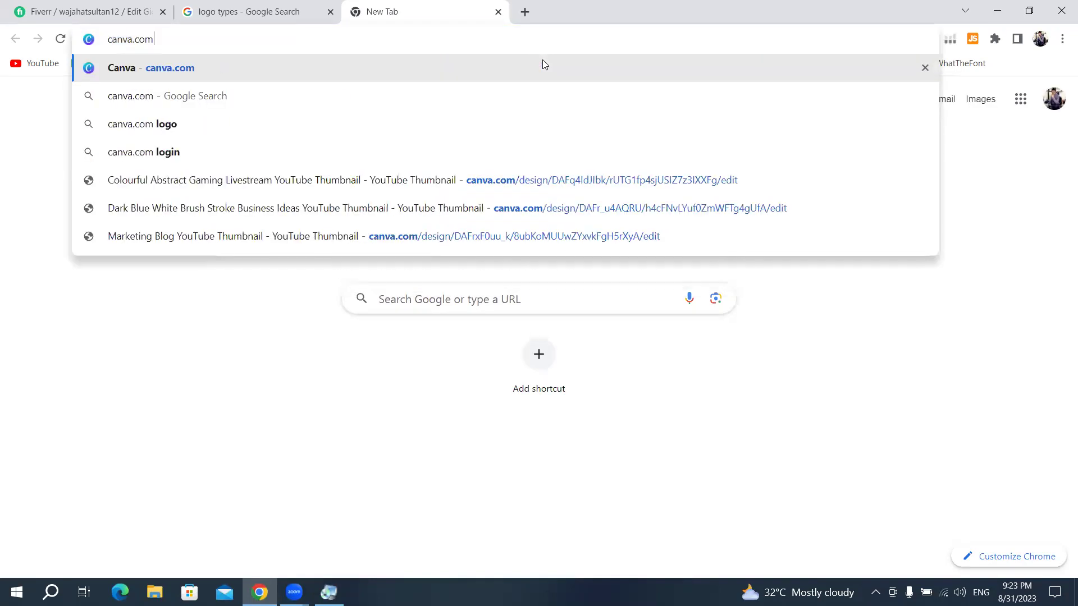
pyautogui.press('Return')
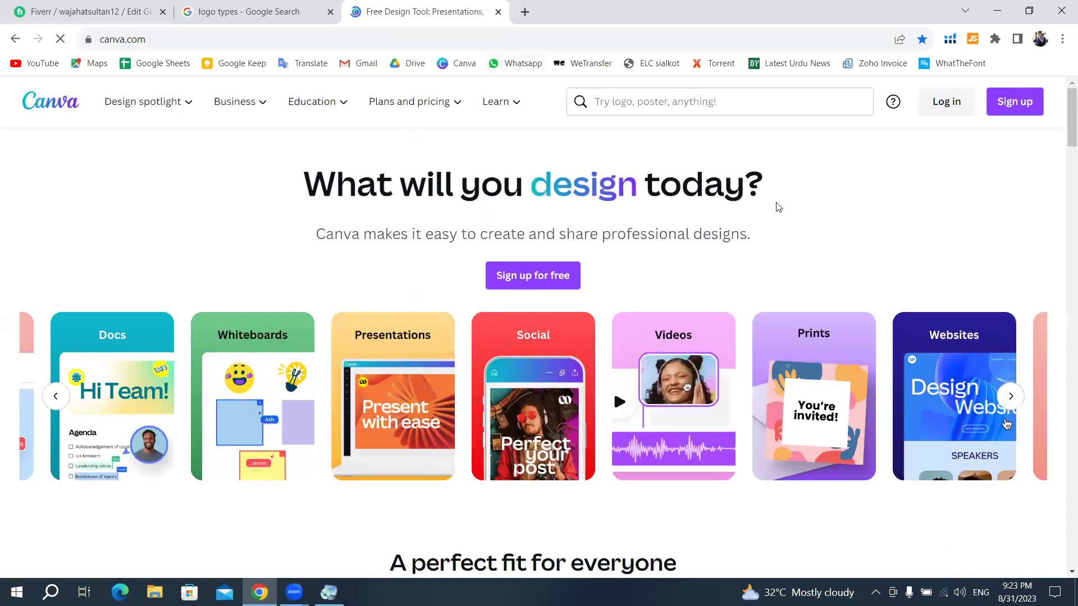
pyautogui.scroll(-5, 775, 205)
pyautogui.scroll(5, 769, 215)
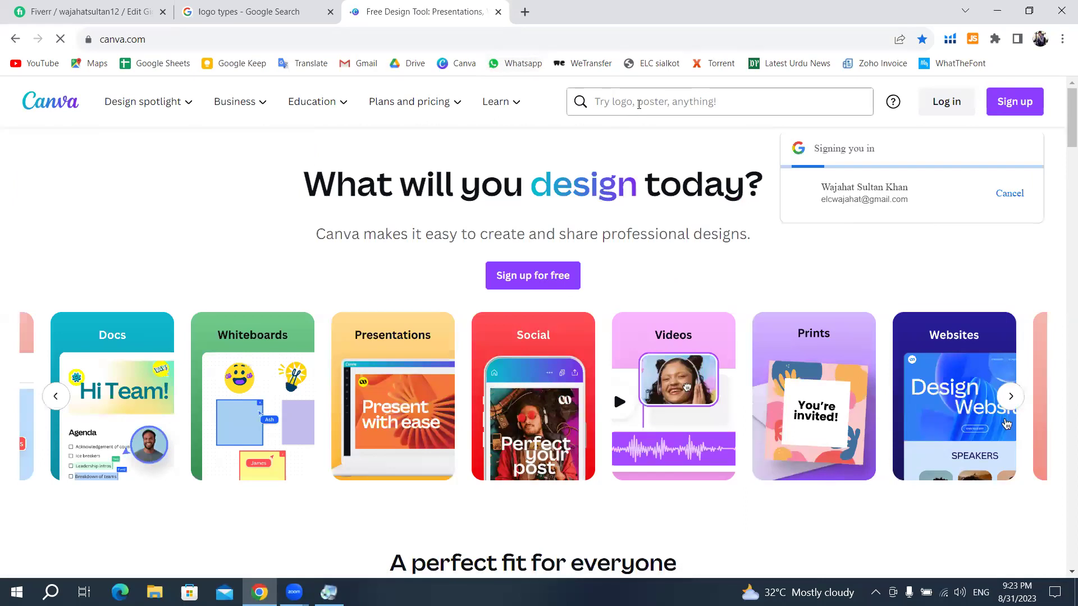
# - Glance at the Google logo types results, then come back to the Canva tab
pyautogui.click(628, 104)
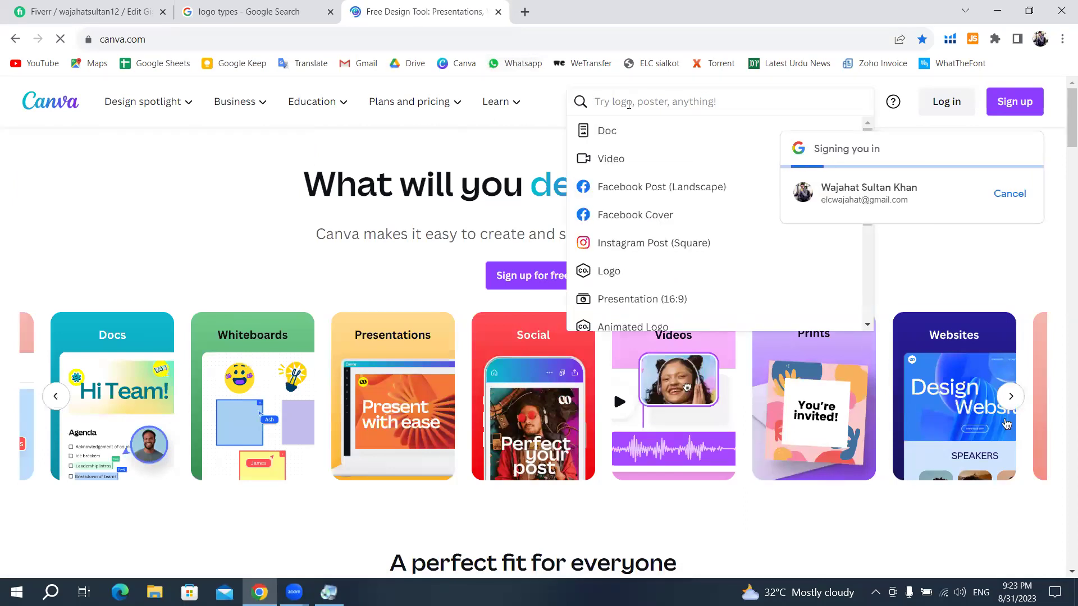
pyautogui.scroll(-7, 204, 281)
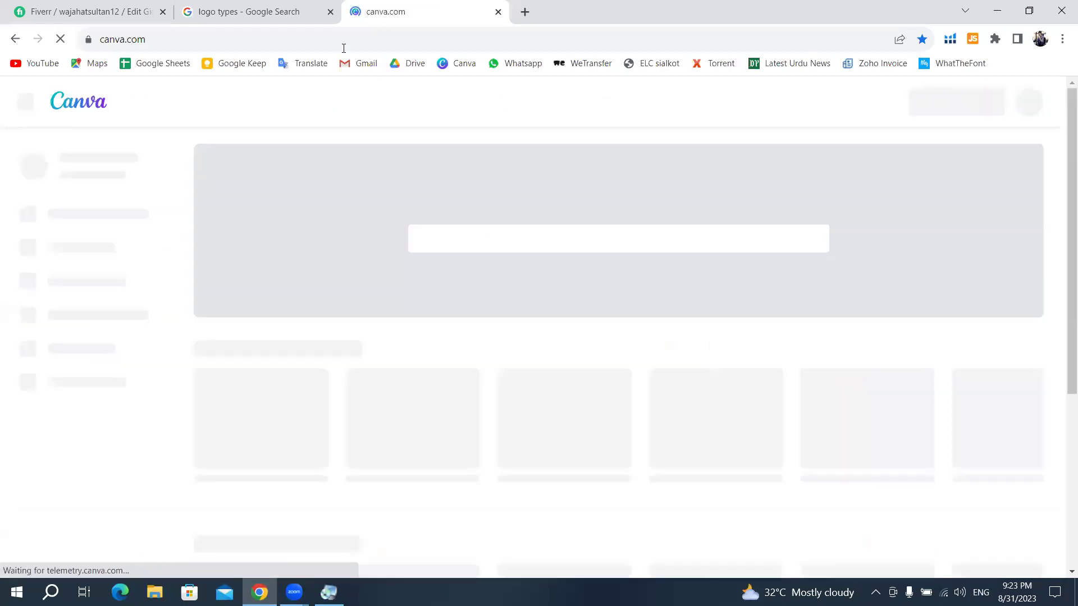
pyautogui.click(285, 18)
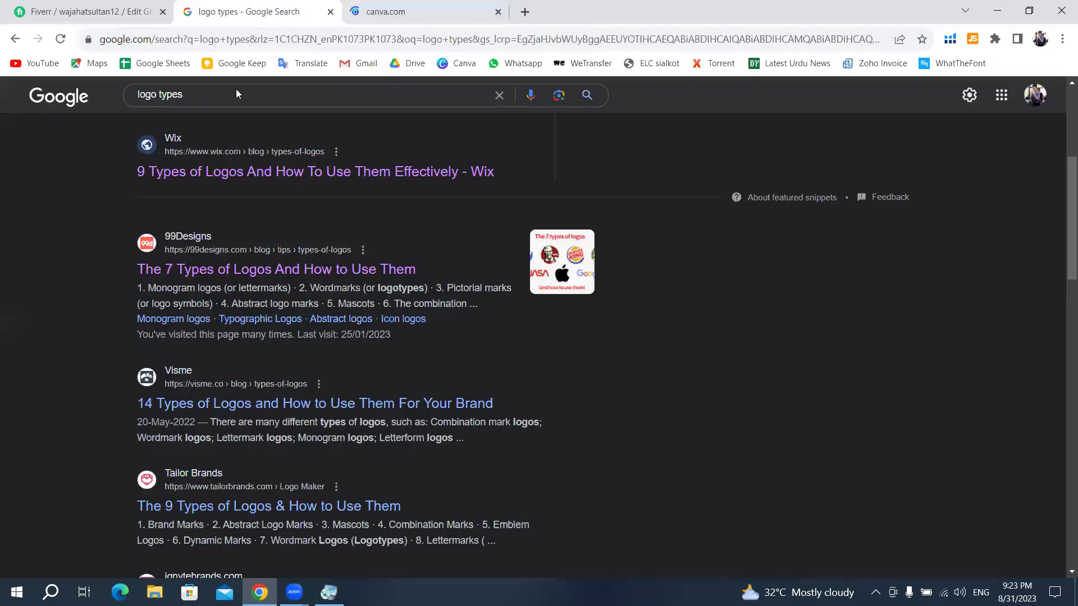
pyautogui.hotkey('ctrl', 'shift', 'Tab')
pyautogui.click(427, 11)
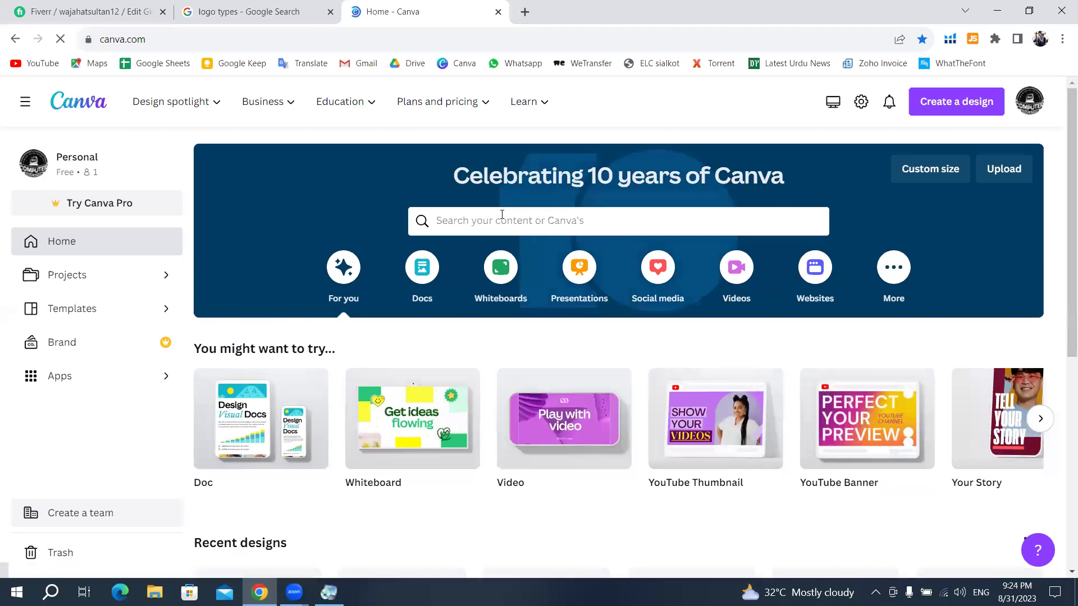
# - Search Canva templates for 'thumbnial' and browse the resulting template suggestions
pyautogui.click(502, 215)
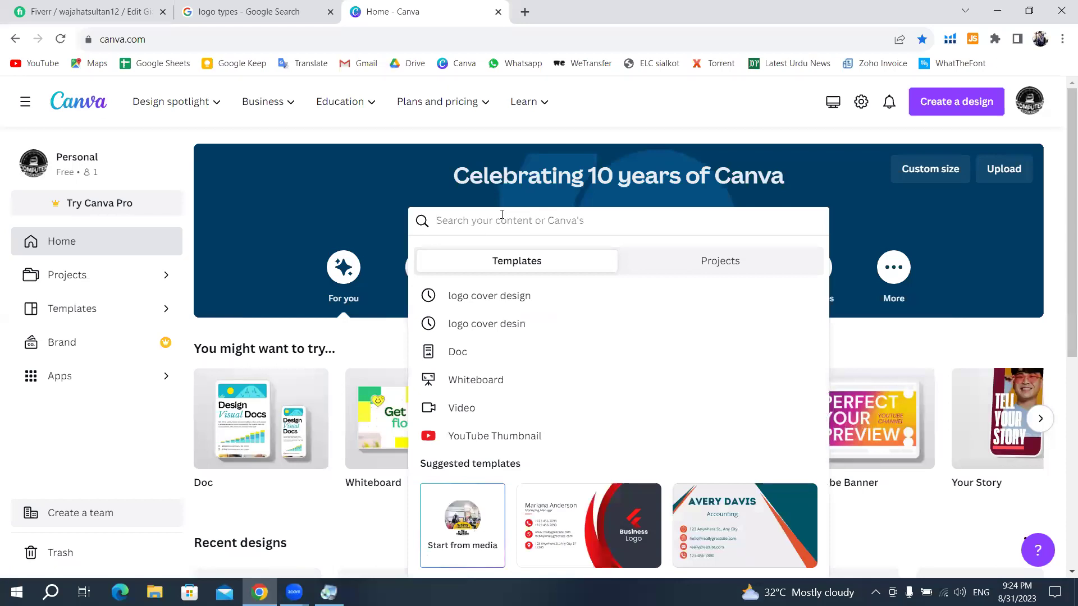
pyautogui.write('thum')
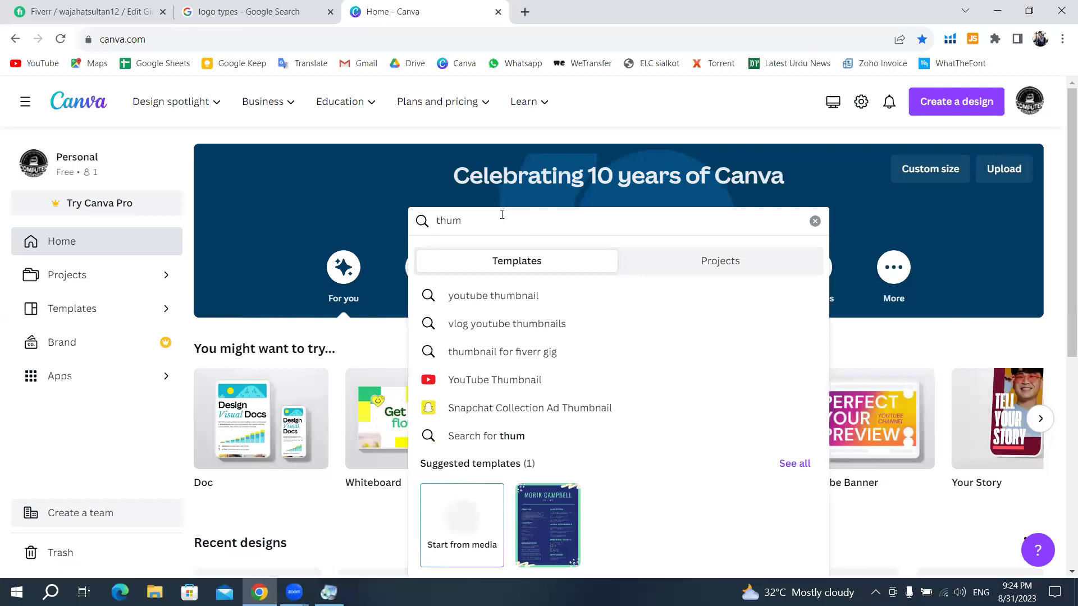
pyautogui.write('b')
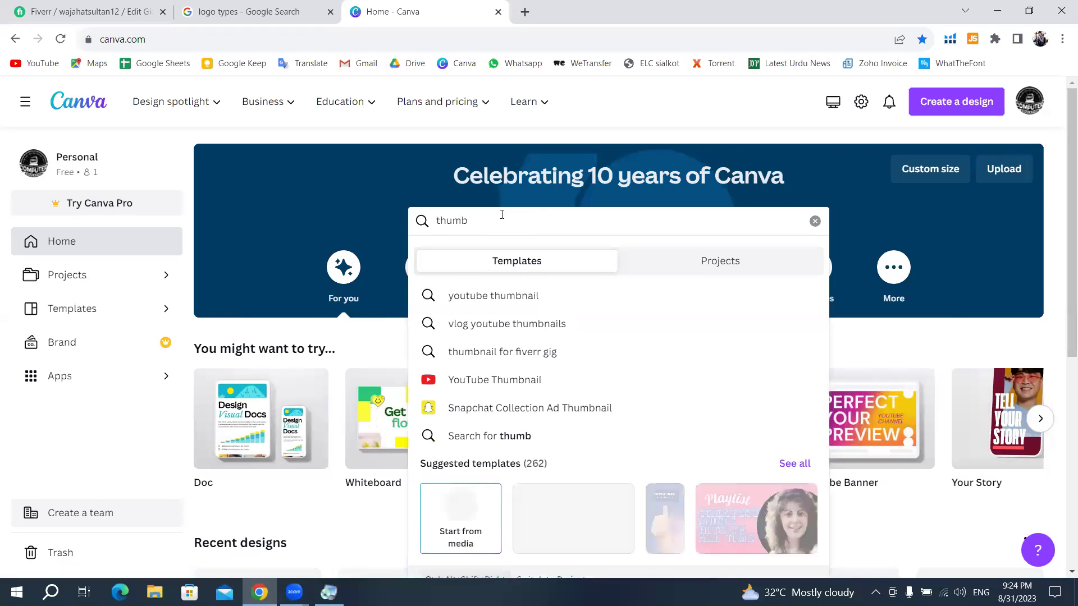
pyautogui.write('nial')
pyautogui.press('Return')
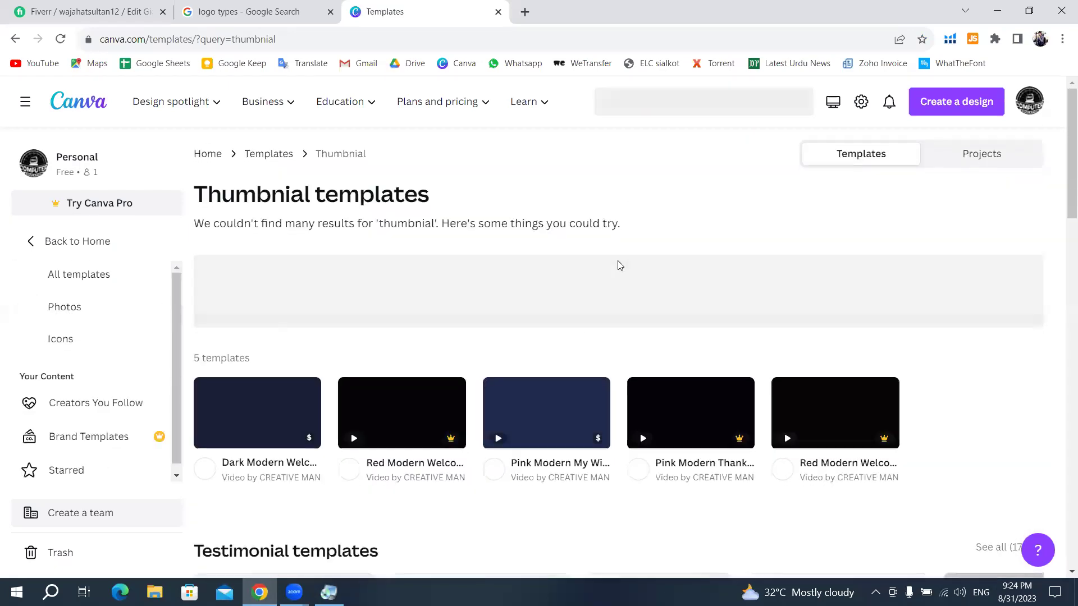
pyautogui.scroll(-5, 617, 263)
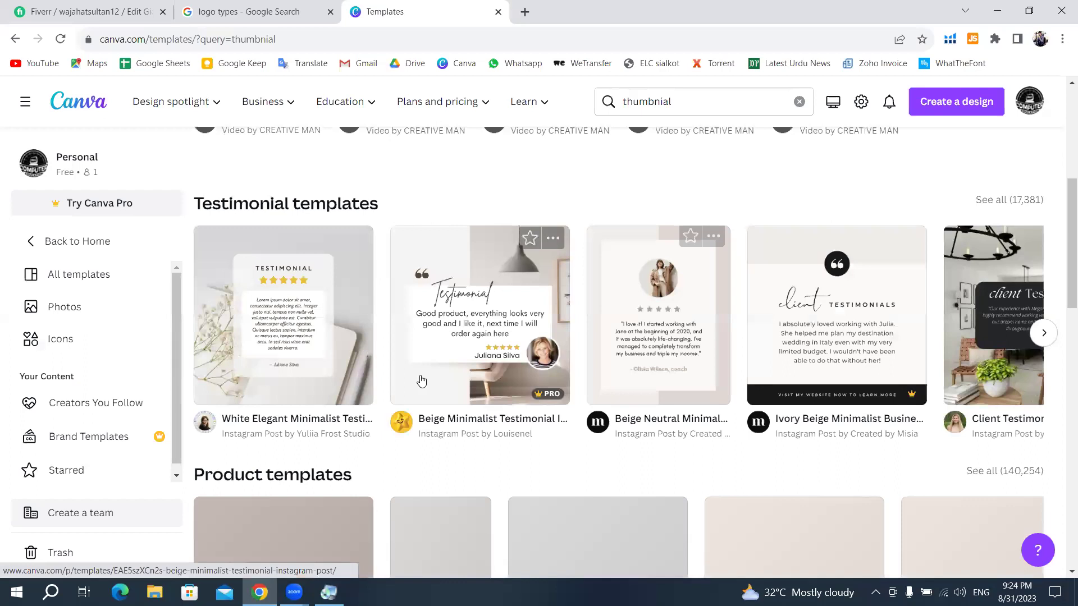
pyautogui.scroll(5, 584, 379)
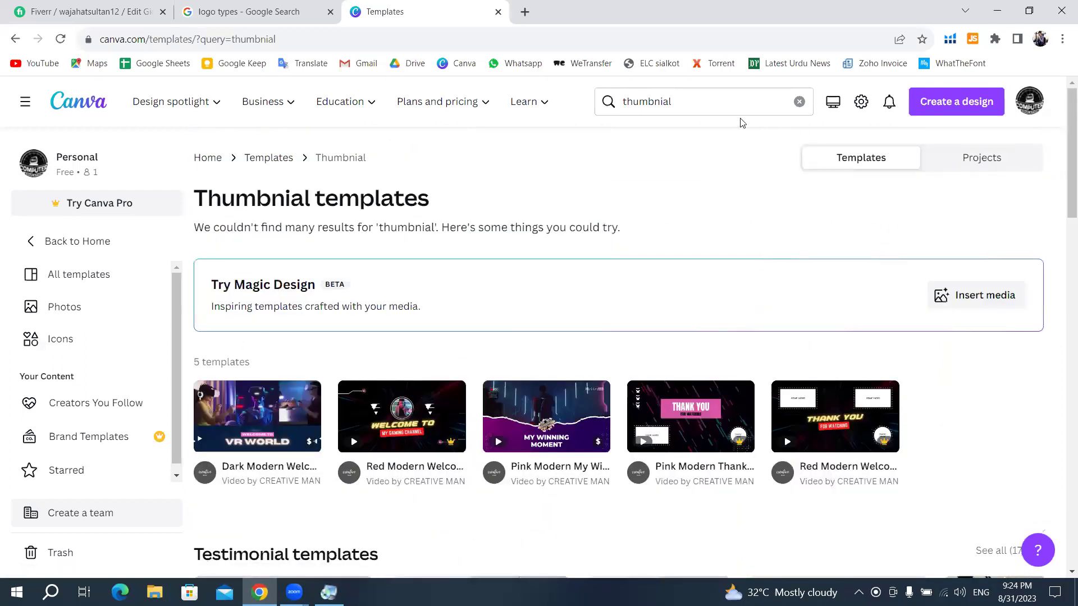
pyautogui.scroll(-5, 741, 274)
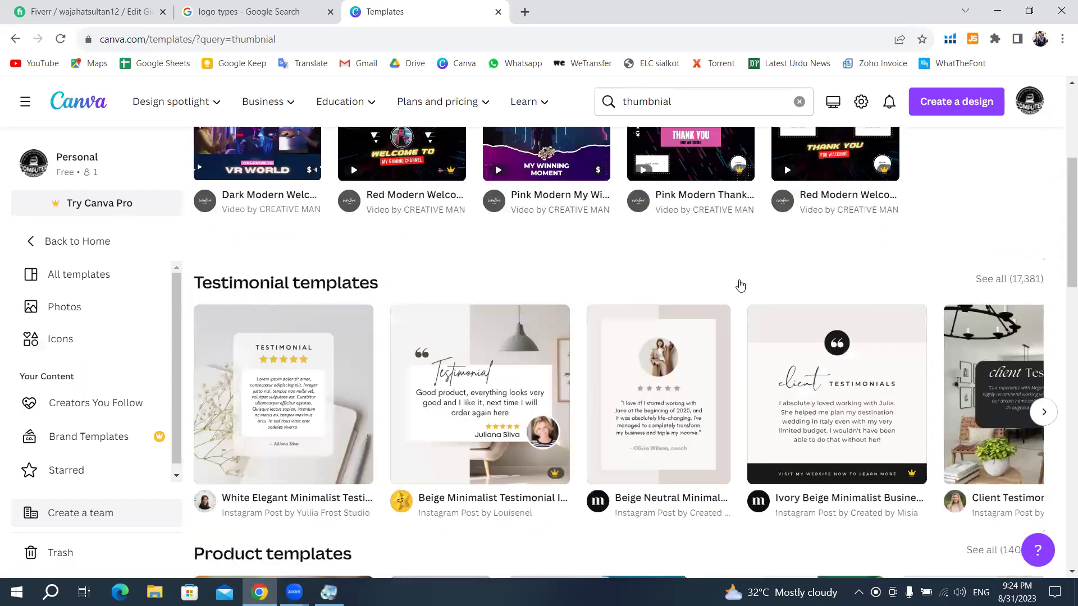
pyautogui.scroll(-6, 738, 280)
pyautogui.scroll(-4, 737, 289)
pyautogui.scroll(6, 737, 289)
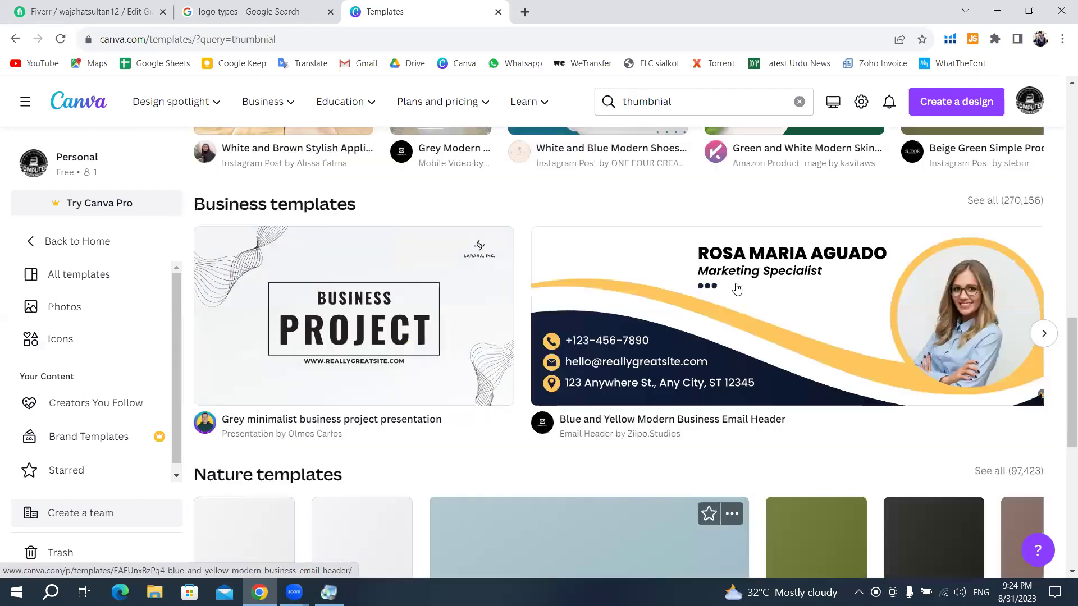
pyautogui.scroll(9, 698, 260)
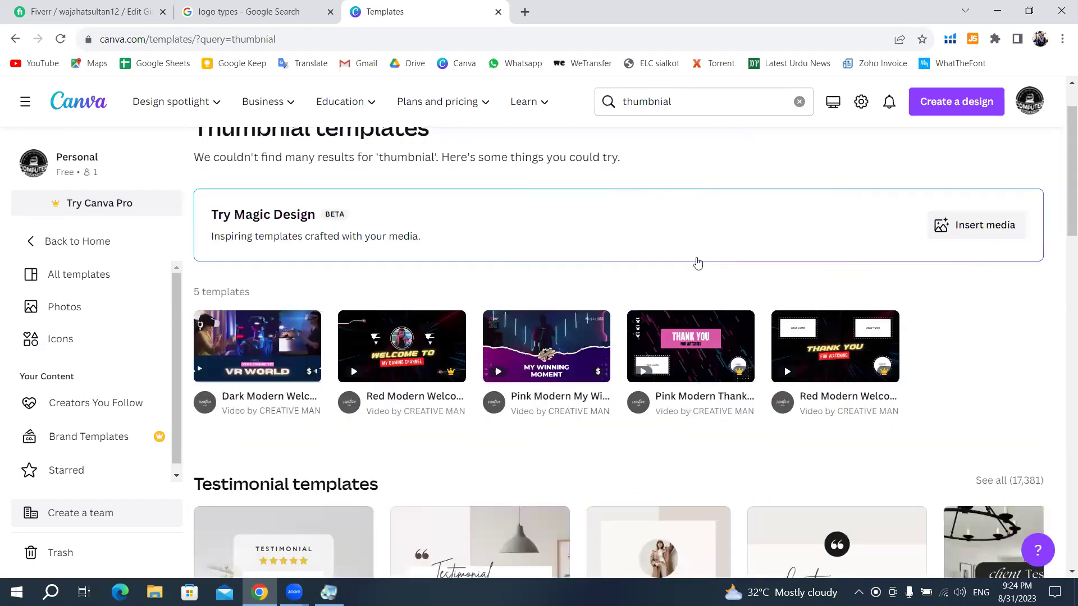
pyautogui.click(633, 118)
pyautogui.moveTo(527, 101)
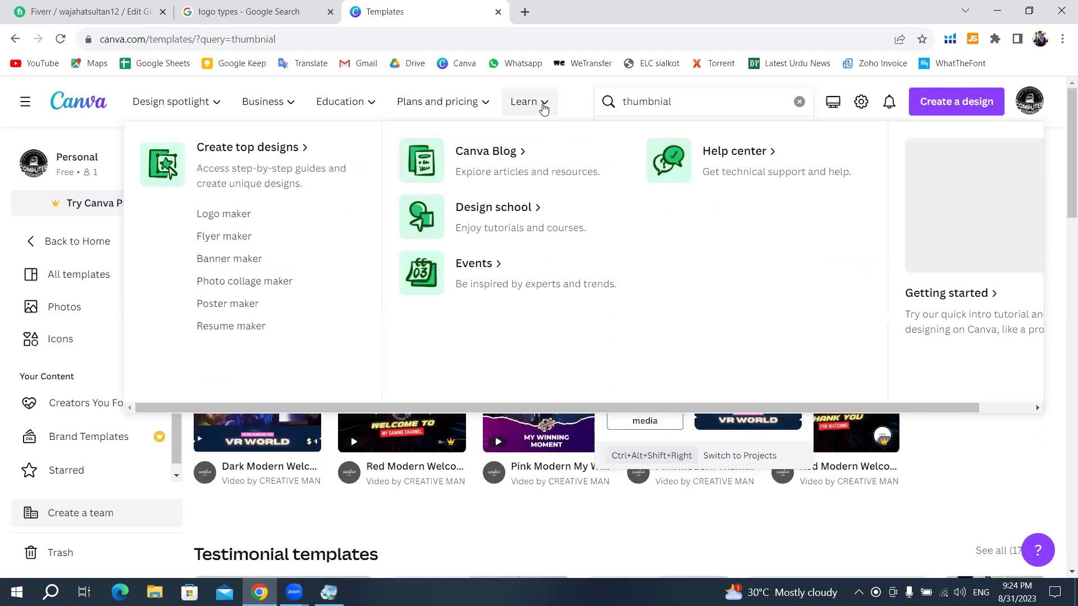
# - Open the Yellow White Bold Best AI Websites template from the YouTube Thumbnail collection
pyautogui.click(702, 178)
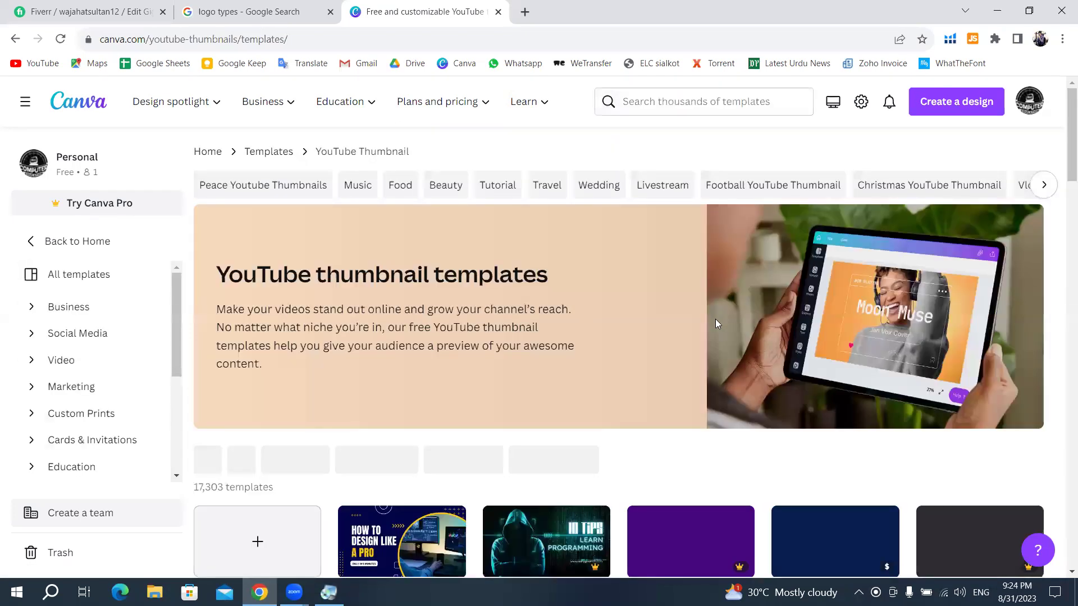
pyautogui.scroll(-5, 727, 348)
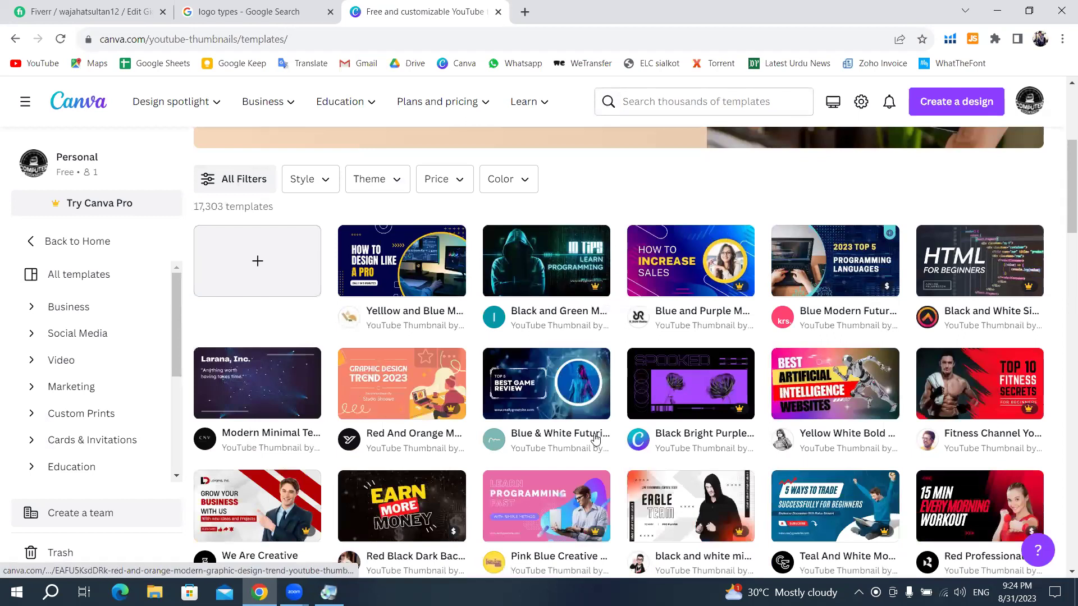
pyautogui.scroll(-1, 688, 444)
pyautogui.scroll(-3, 423, 436)
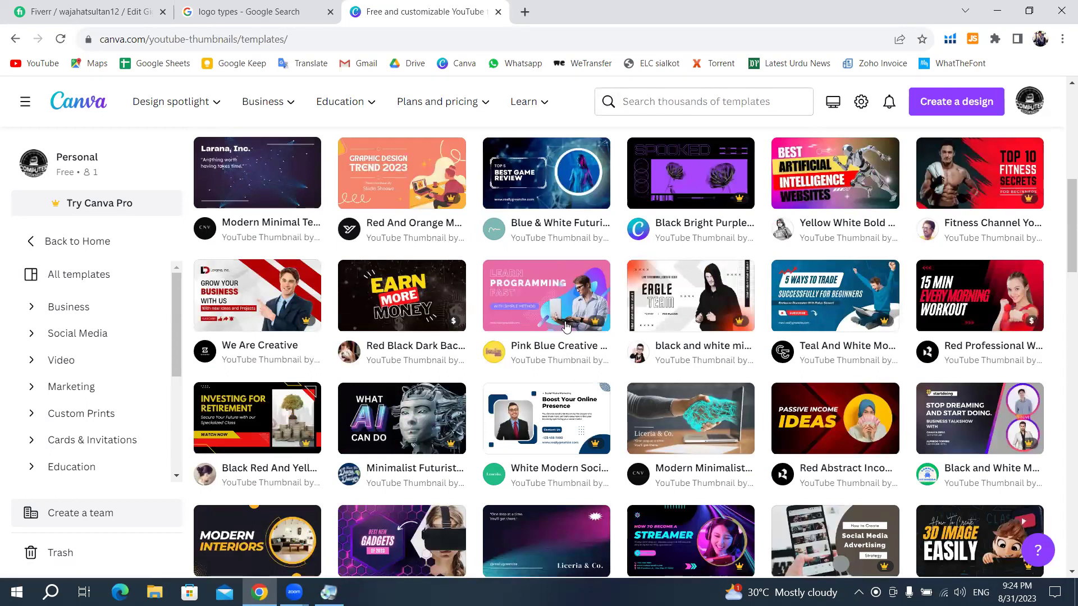
pyautogui.moveTo(834, 384)
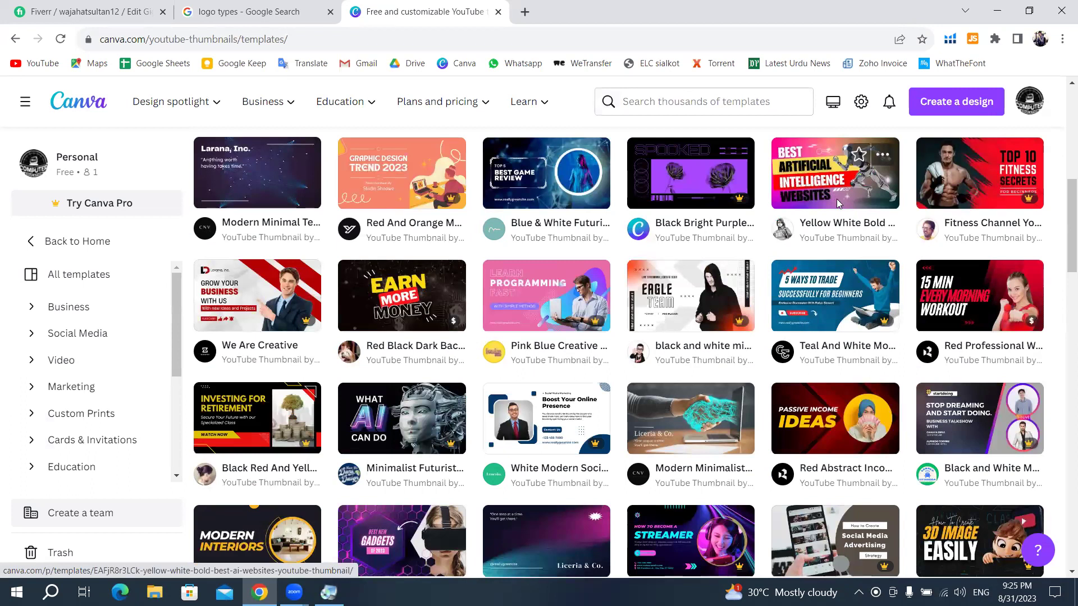
pyautogui.click(815, 226)
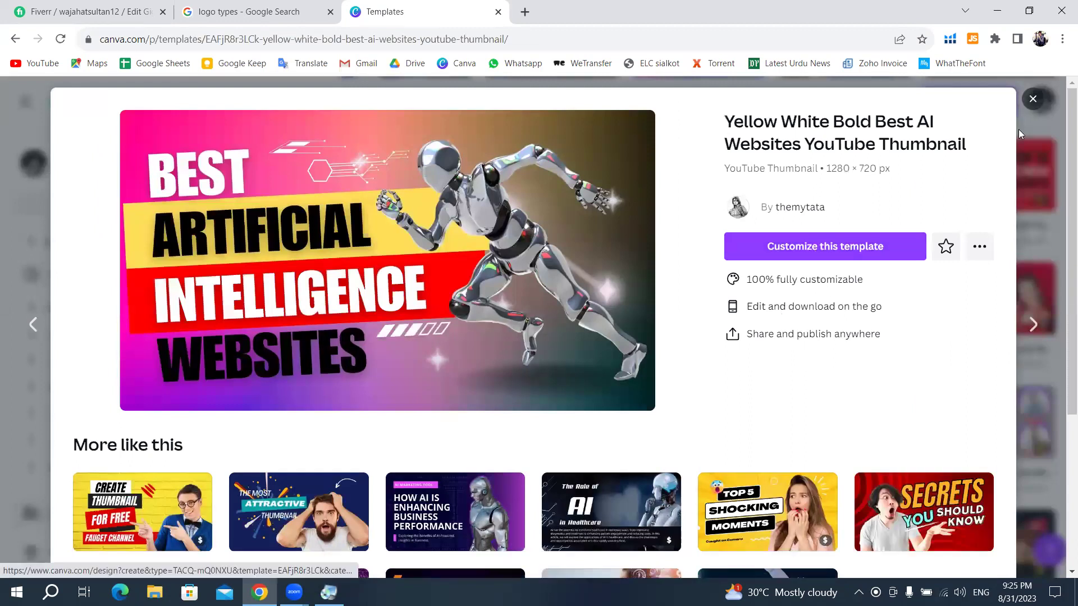
# - Customize the Yellow White Bold Best AI Websites thumbnail template into a new Canva design
pyautogui.click(1033, 99)
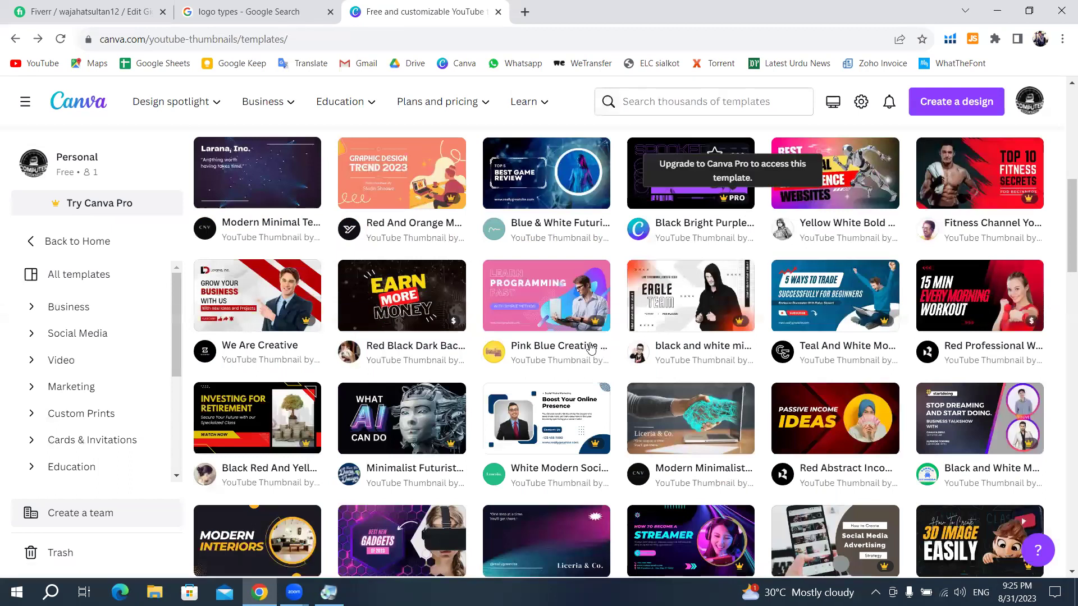
pyautogui.click(847, 190)
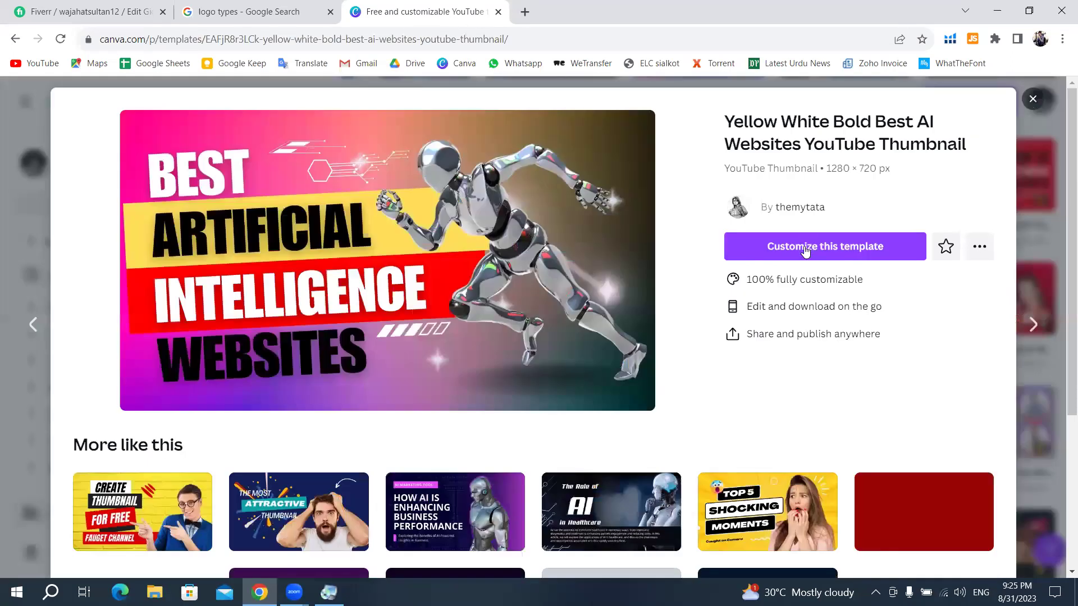
pyautogui.click(798, 253)
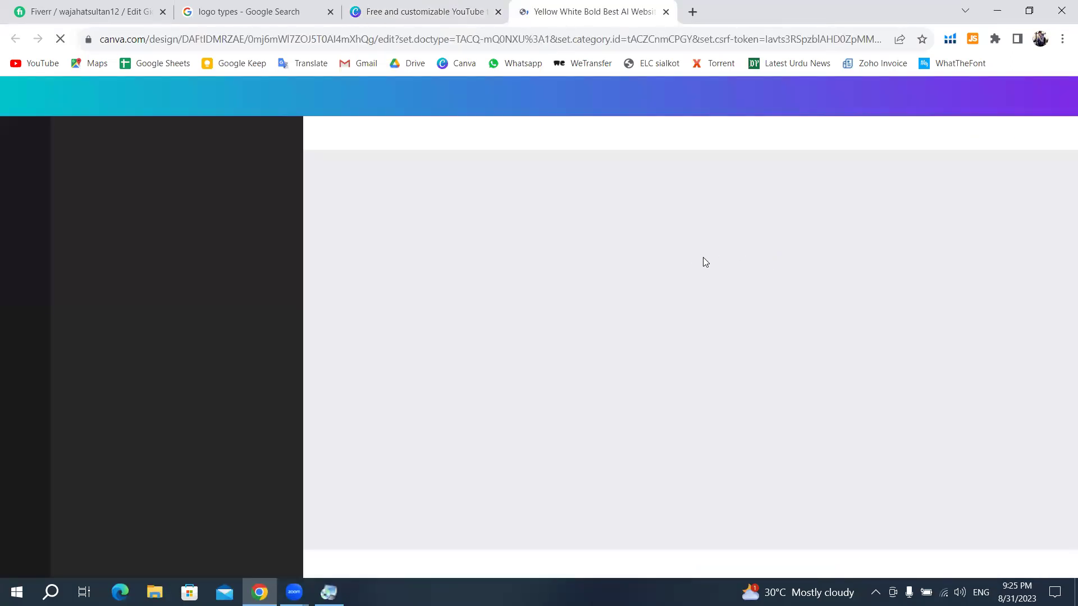
pyautogui.click(263, 11)
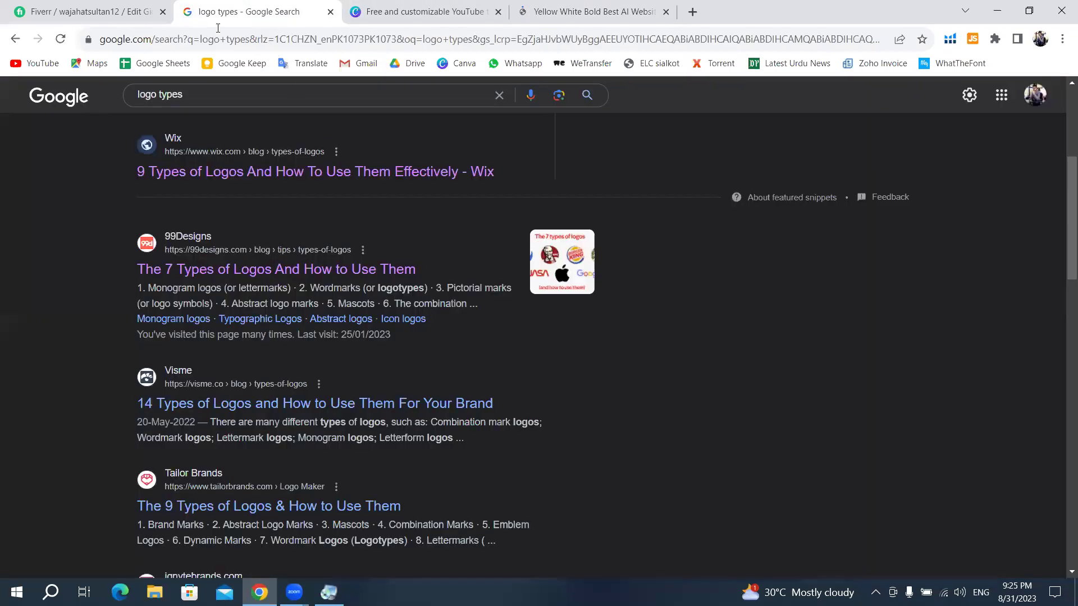
pyautogui.click(107, 8)
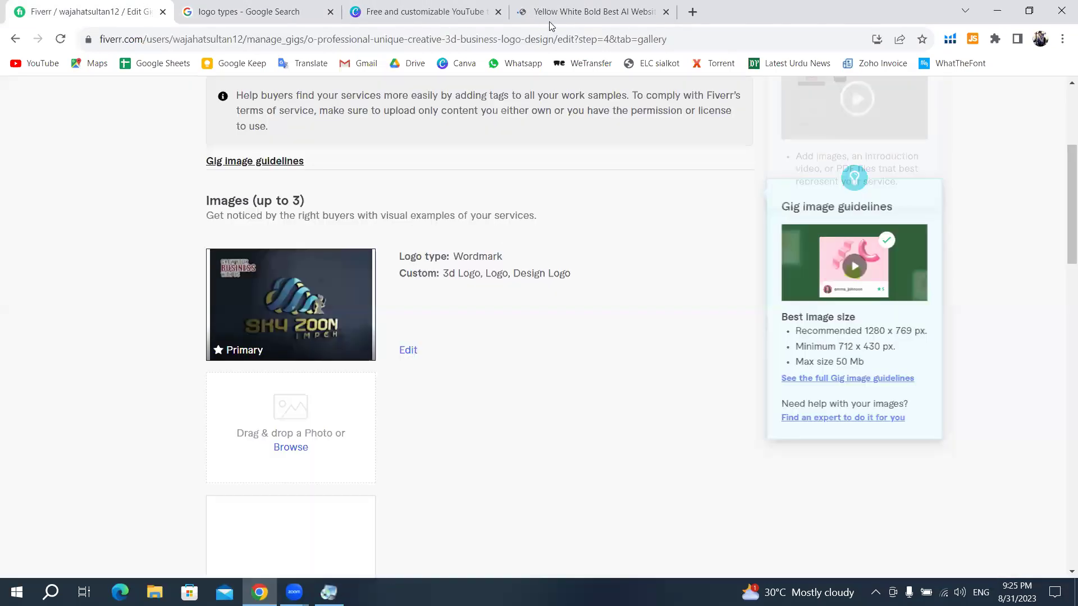
pyautogui.click(565, 8)
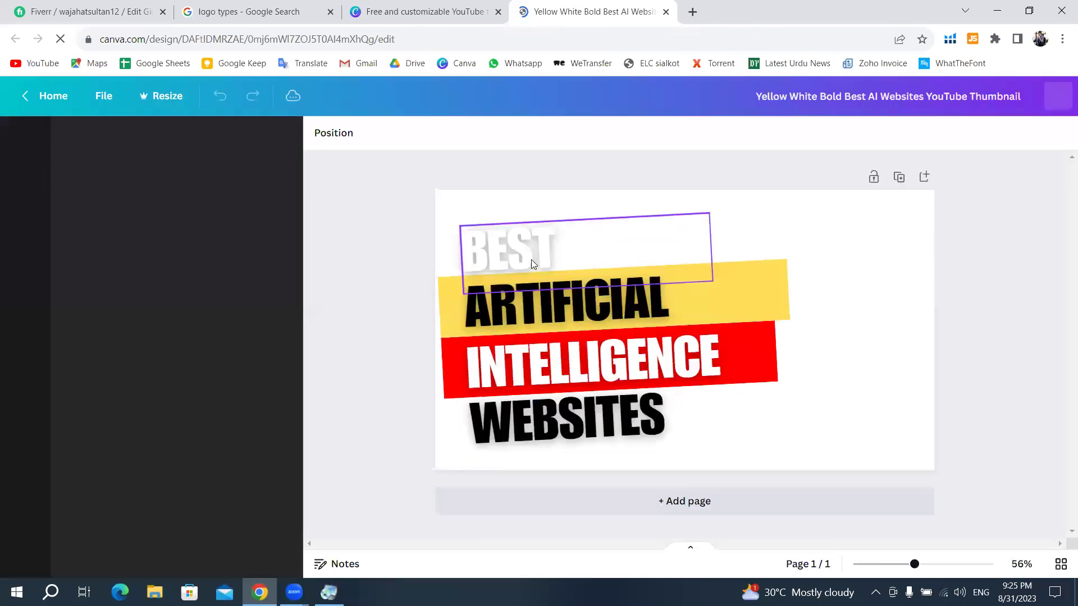
# - Replace ARTIFICIAL with '3D, CREATIVE' and shrink its font size to fit one line
pyautogui.doubleClick(605, 311)
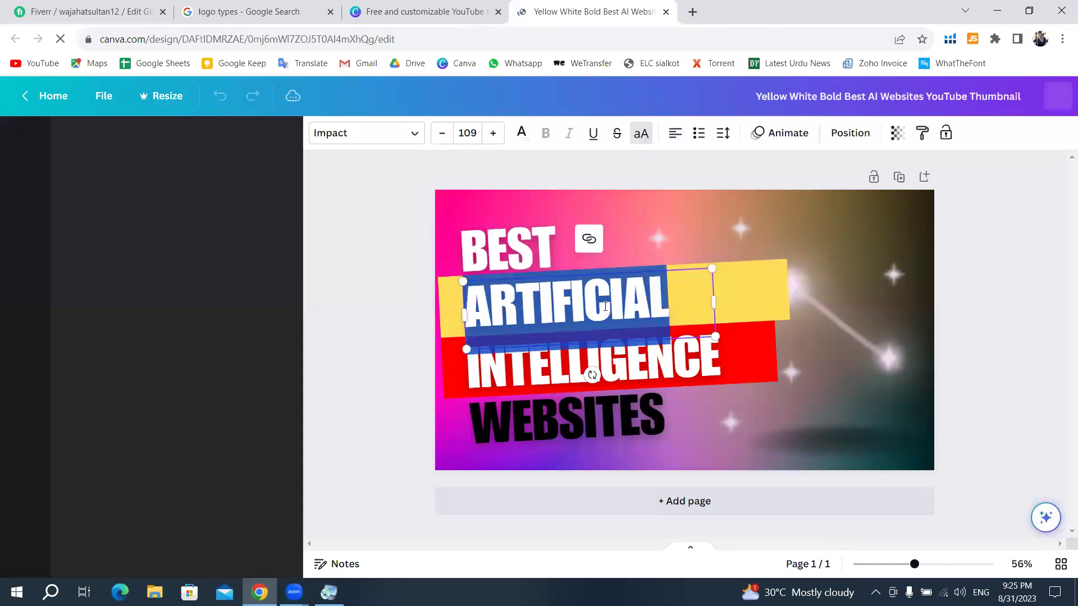
pyautogui.write('3D, ')
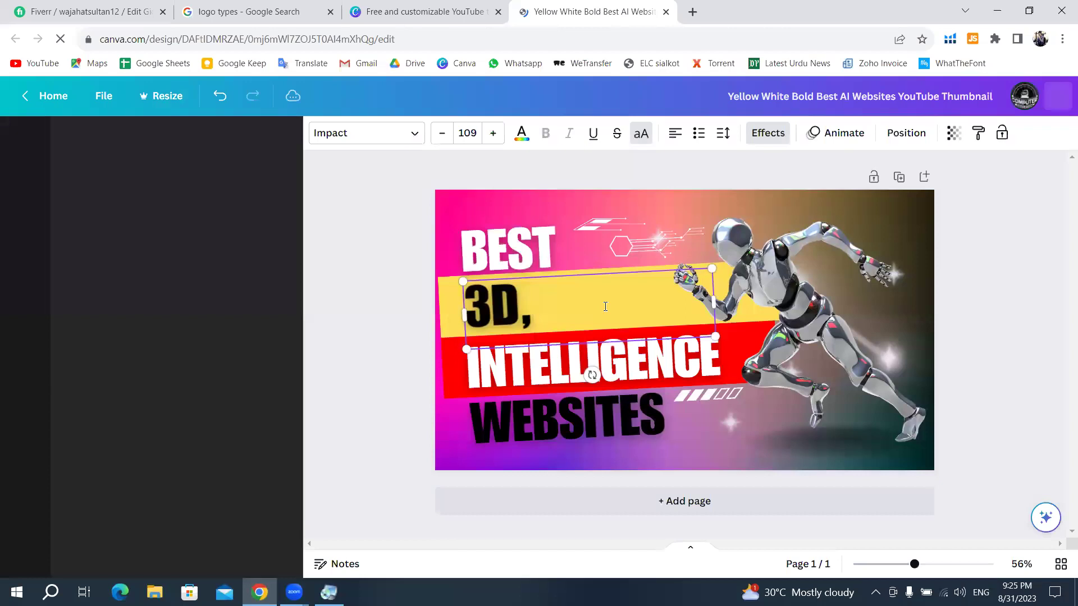
pyautogui.write('CREATIV')
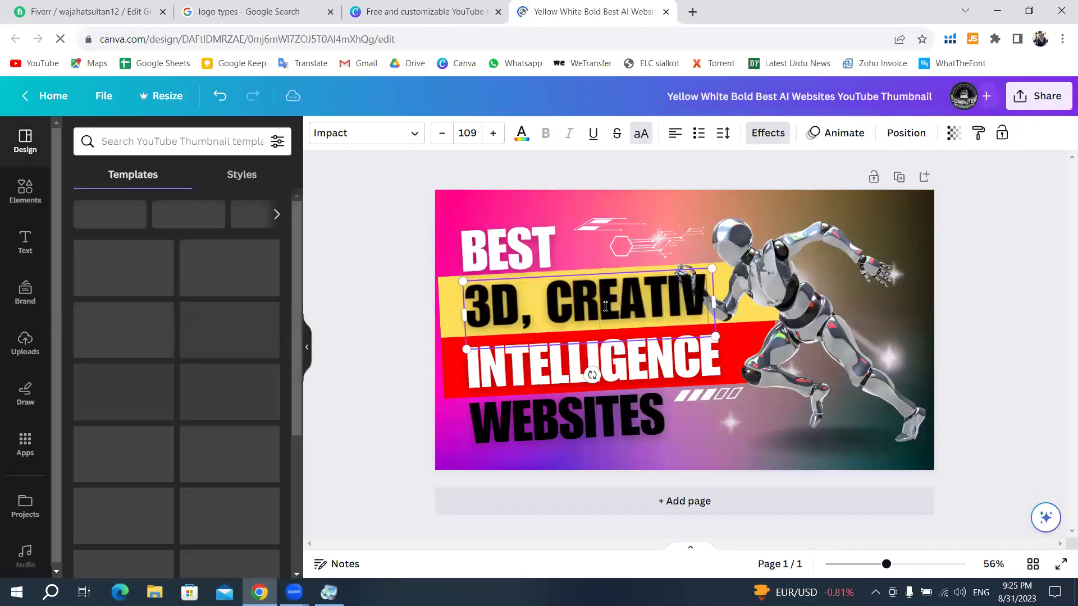
pyautogui.write('E')
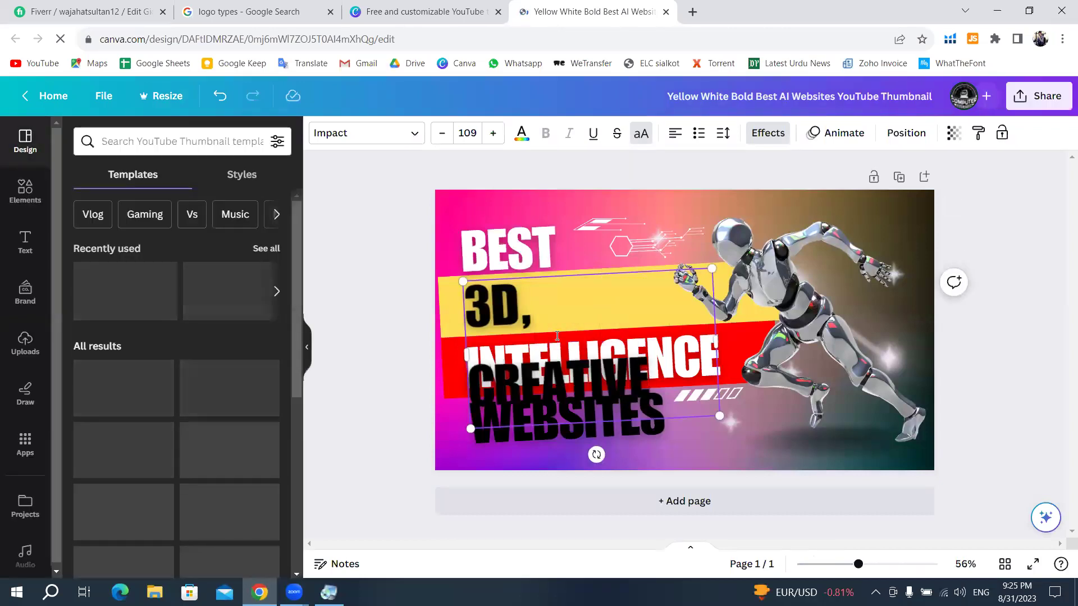
pyautogui.hotkey('ctrl', 'a')
pyautogui.click(443, 133)
pyautogui.click(443, 133)
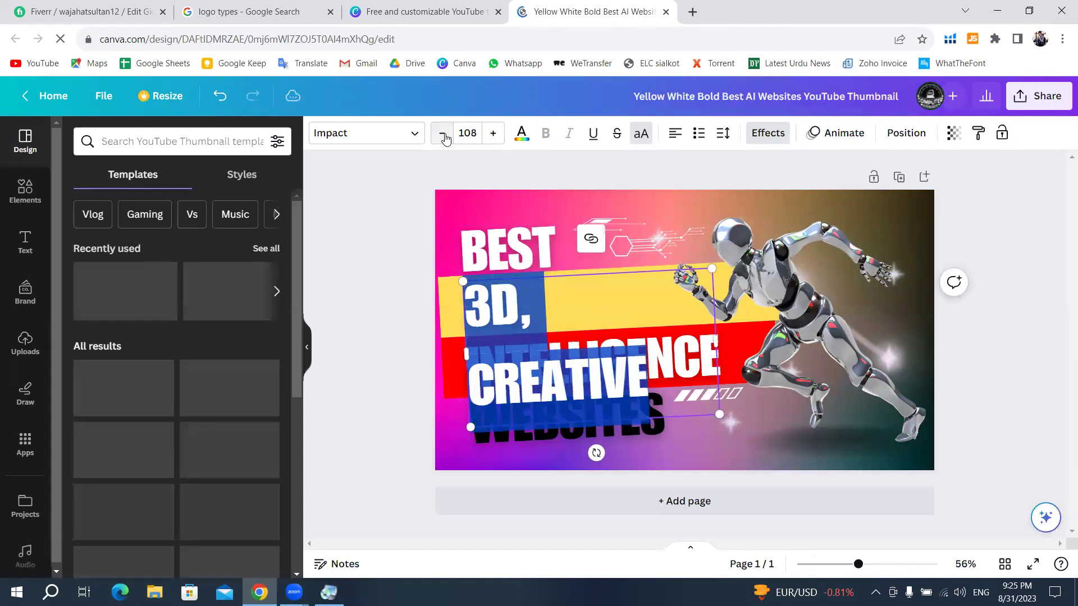
pyautogui.click(443, 133)
pyautogui.click(443, 133)
pyautogui.click(442, 133)
pyautogui.click(442, 133)
pyautogui.click(443, 133)
pyautogui.click(442, 133)
pyautogui.click(443, 133)
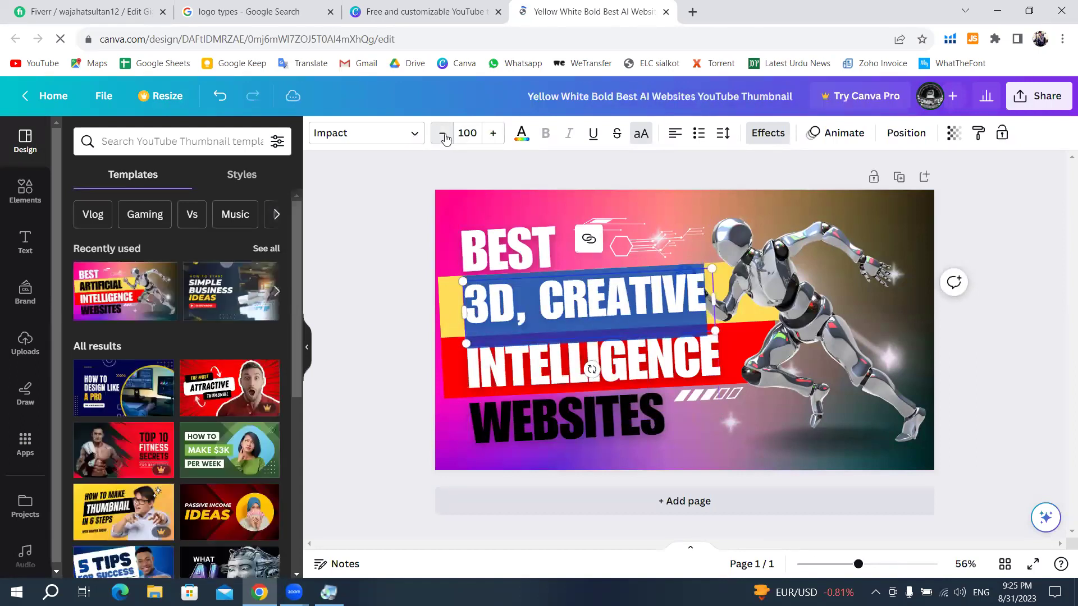
pyautogui.click(443, 134)
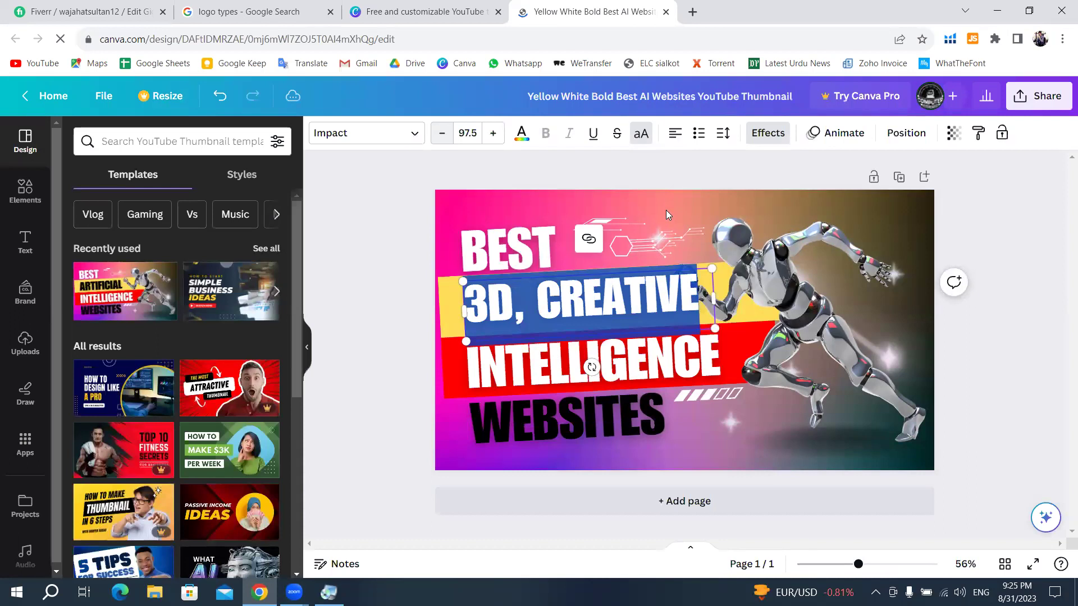
pyautogui.click(542, 204)
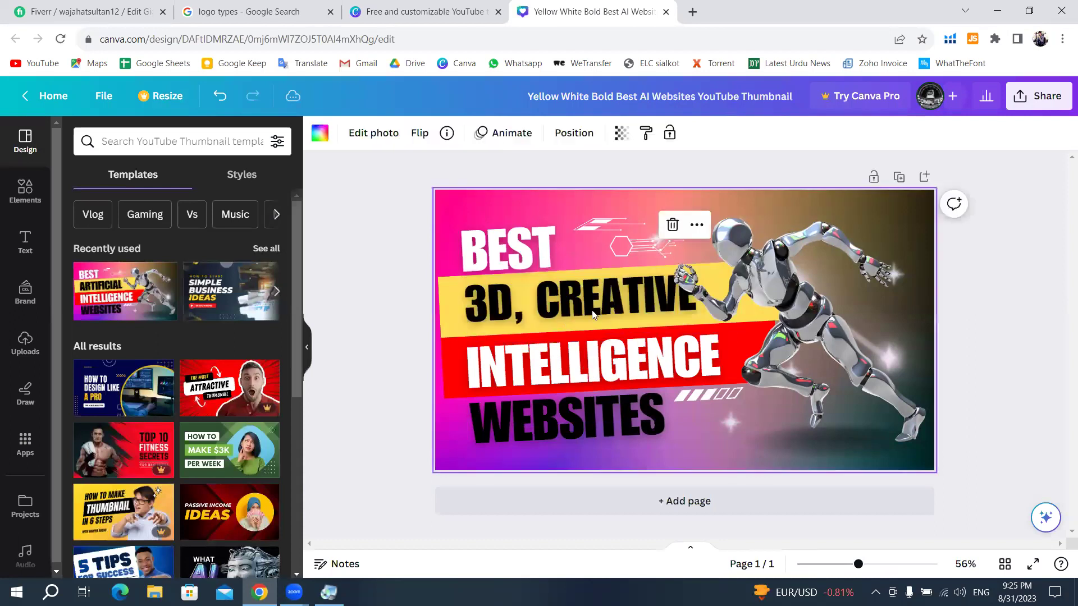
# - Replace INTELLIGENCE with 'CUTSTOM' and 'LOGO' on a new line, shrunk to fit
pyautogui.doubleClick(646, 328)
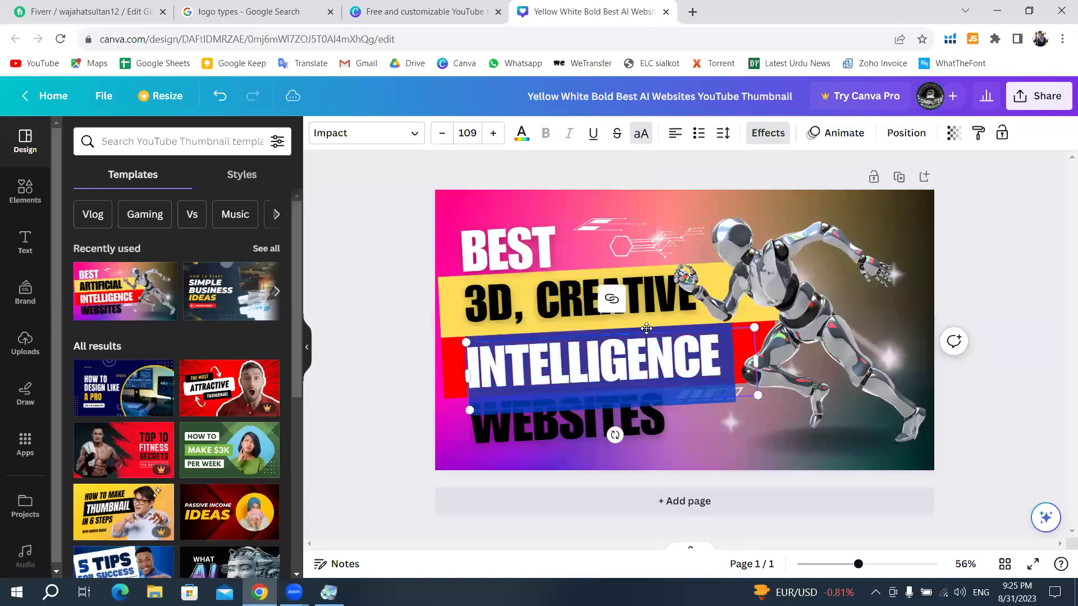
pyautogui.write('CUTO')
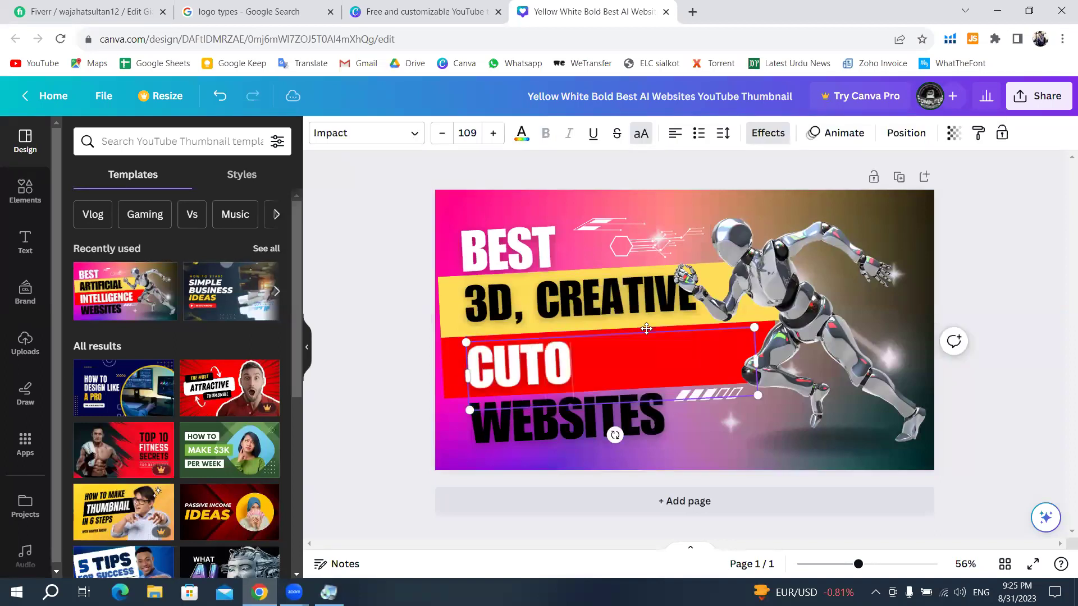
pyautogui.write('M')
pyautogui.press('BackSpace')
pyautogui.press('BackSpace')
pyautogui.write('STOM')
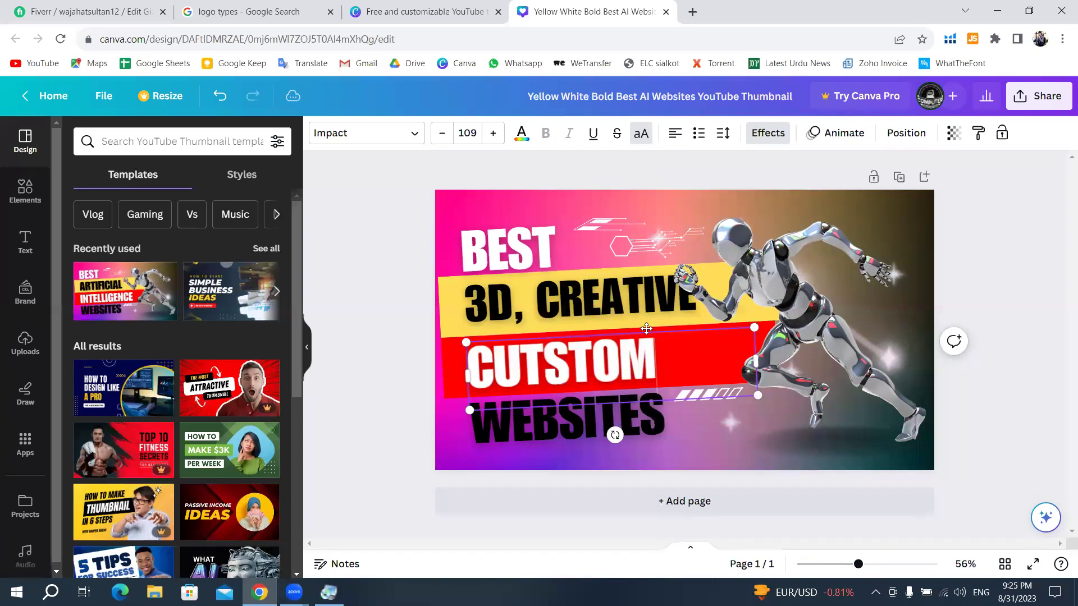
pyautogui.press('Return')
pyautogui.write('LOGO')
pyautogui.hotkey('ctrl', 'a')
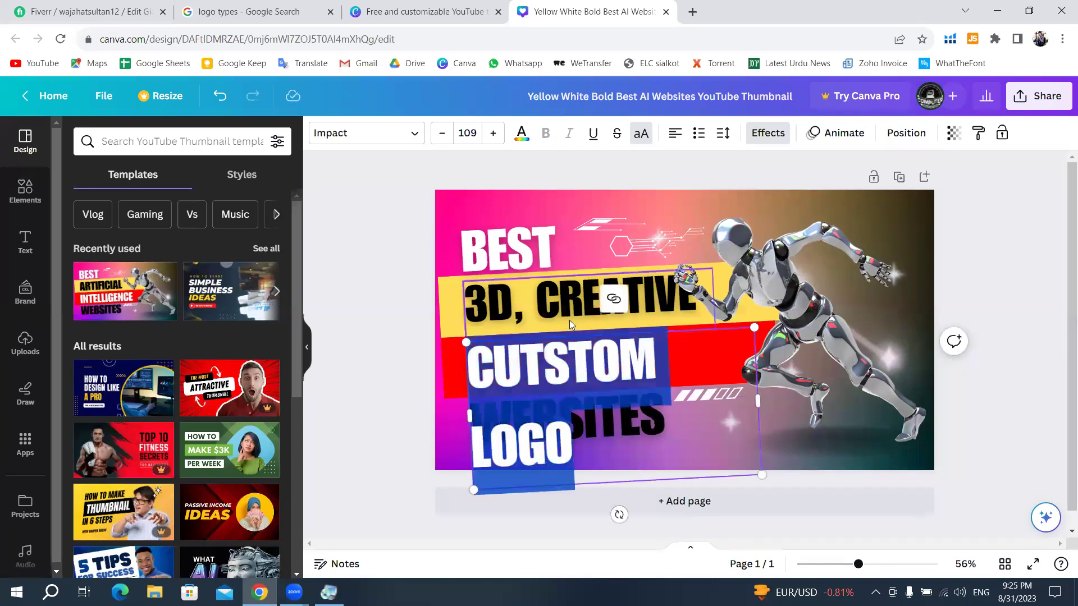
pyautogui.click(442, 133)
pyautogui.click(442, 133)
pyautogui.click(442, 133)
pyautogui.click(442, 133)
pyautogui.click(442, 133)
pyautogui.click(442, 133)
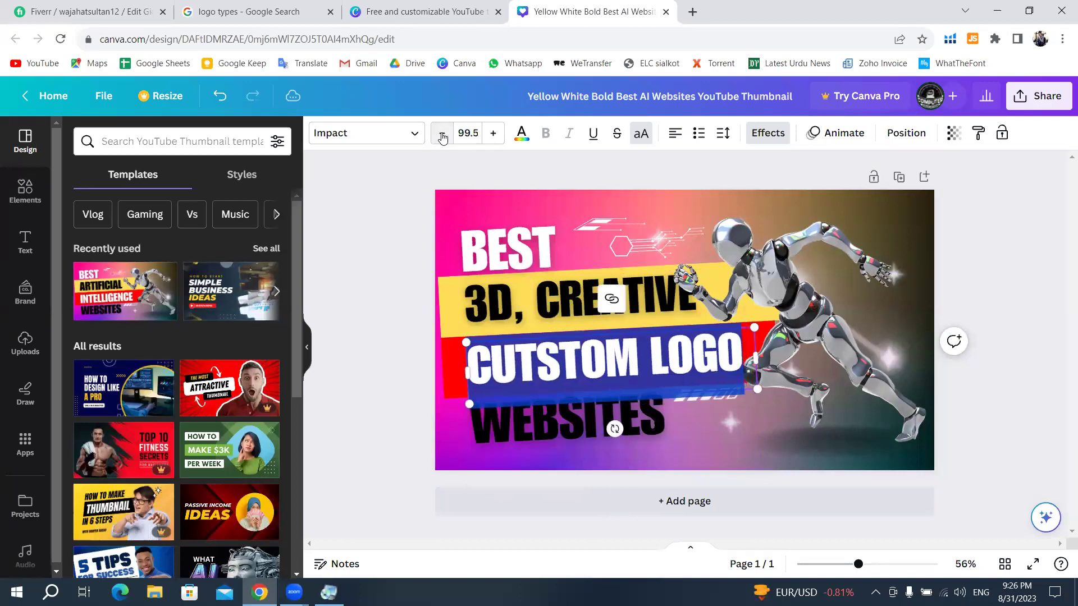
# - Replace WEBSITES with 'ICONS DESIGN' and select the new text
pyautogui.click(570, 428)
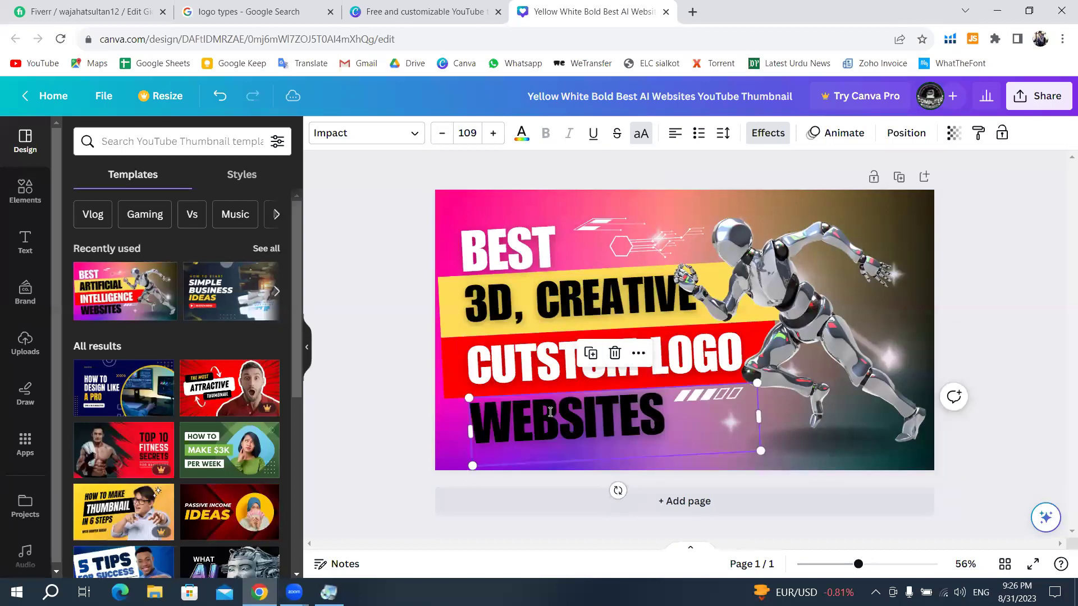
pyautogui.write('ICONS')
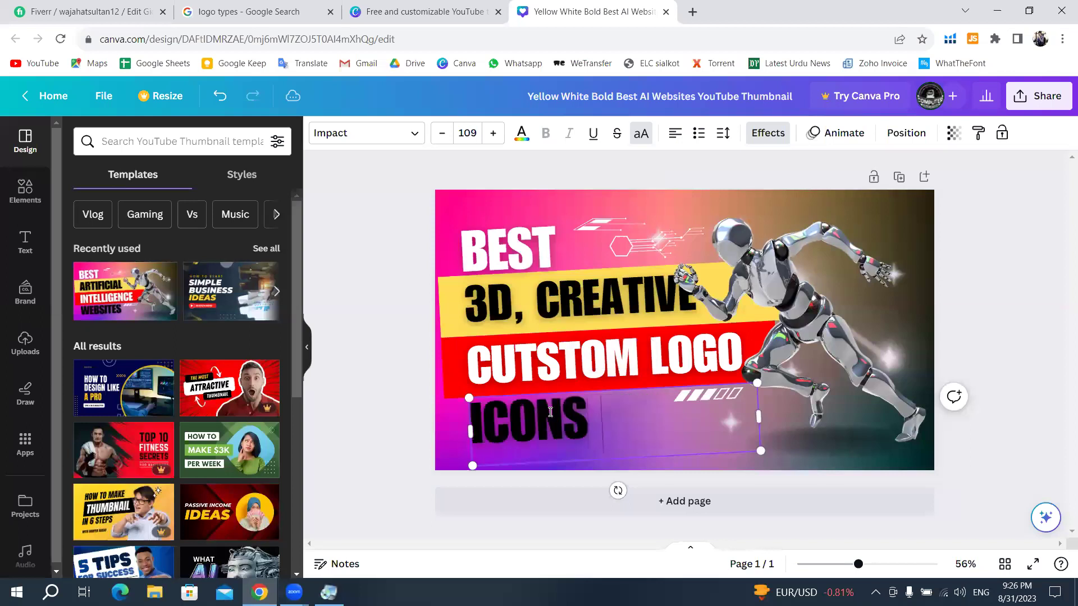
pyautogui.write(' DESIGN')
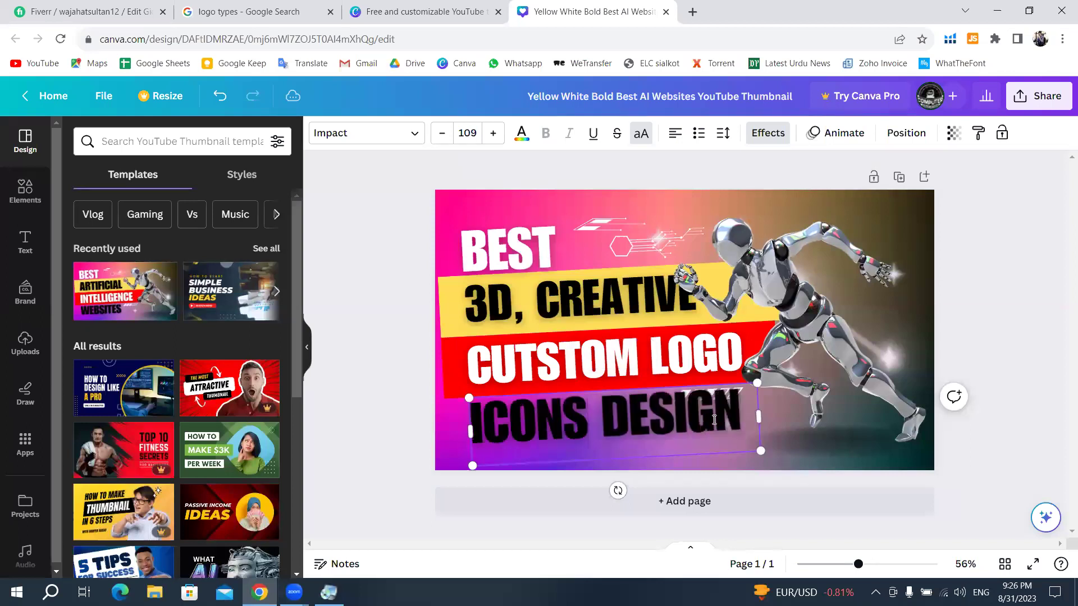
pyautogui.moveTo(746, 421); pyautogui.dragTo(469, 426)
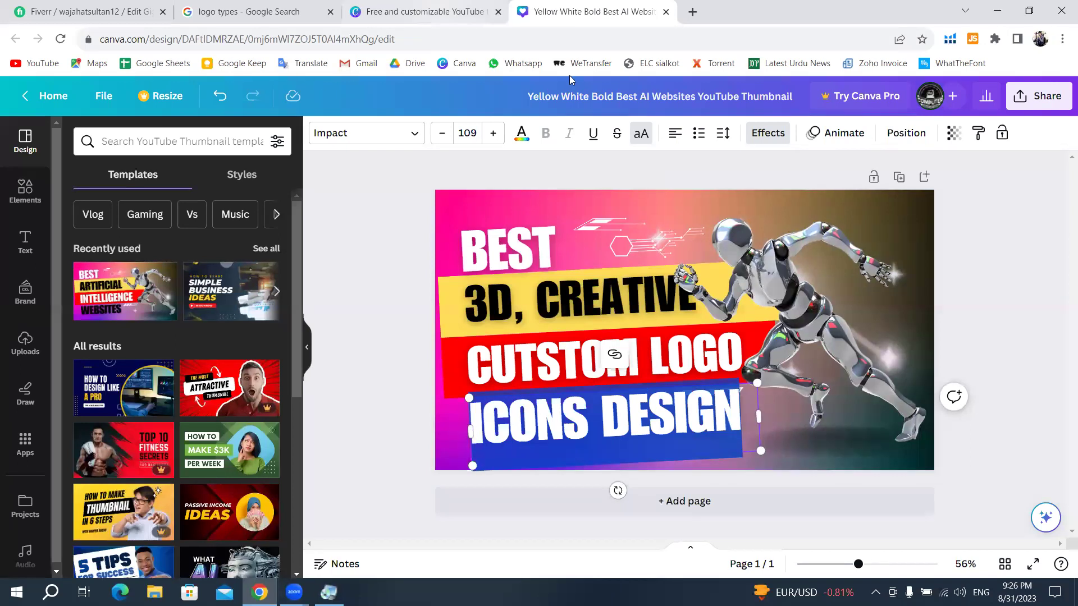
# - Finish the headline edits and search Canva's Elements library for 'logo'
pyautogui.click(1009, 324)
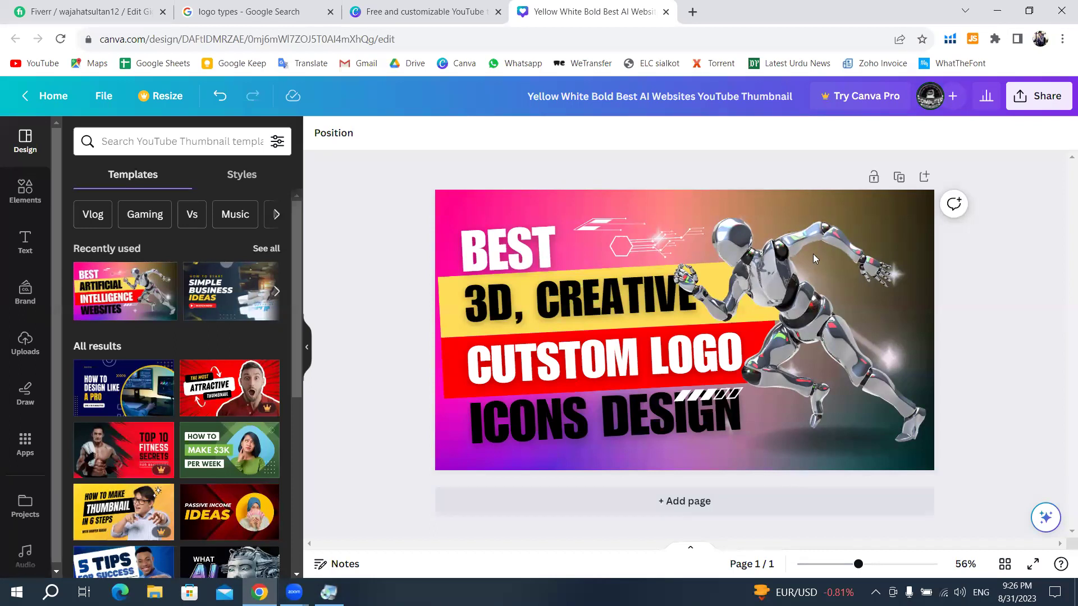
pyautogui.click(819, 304)
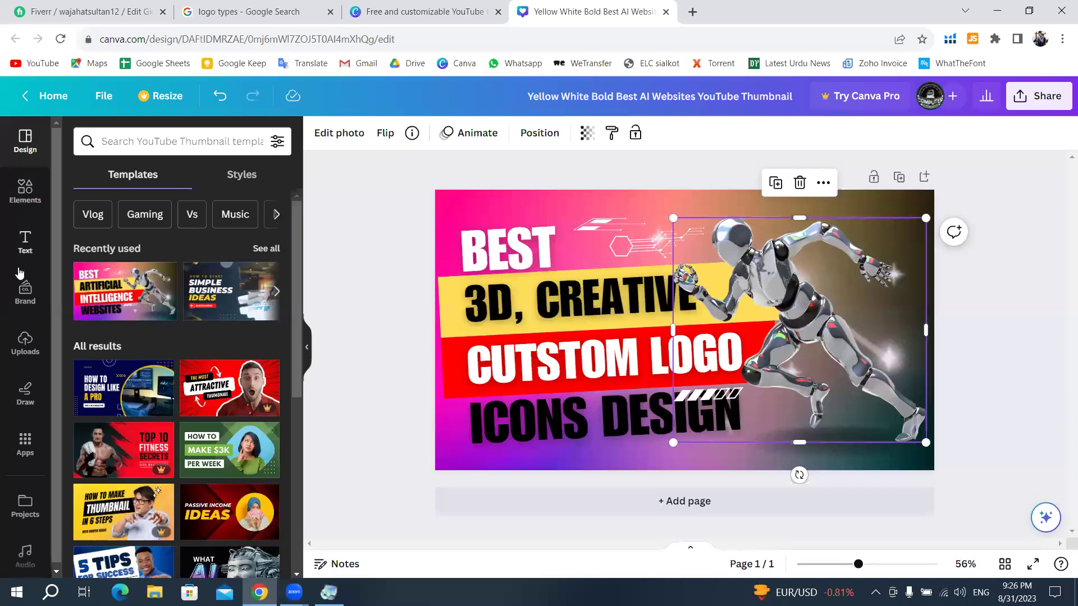
pyautogui.click(25, 191)
pyautogui.click(162, 141)
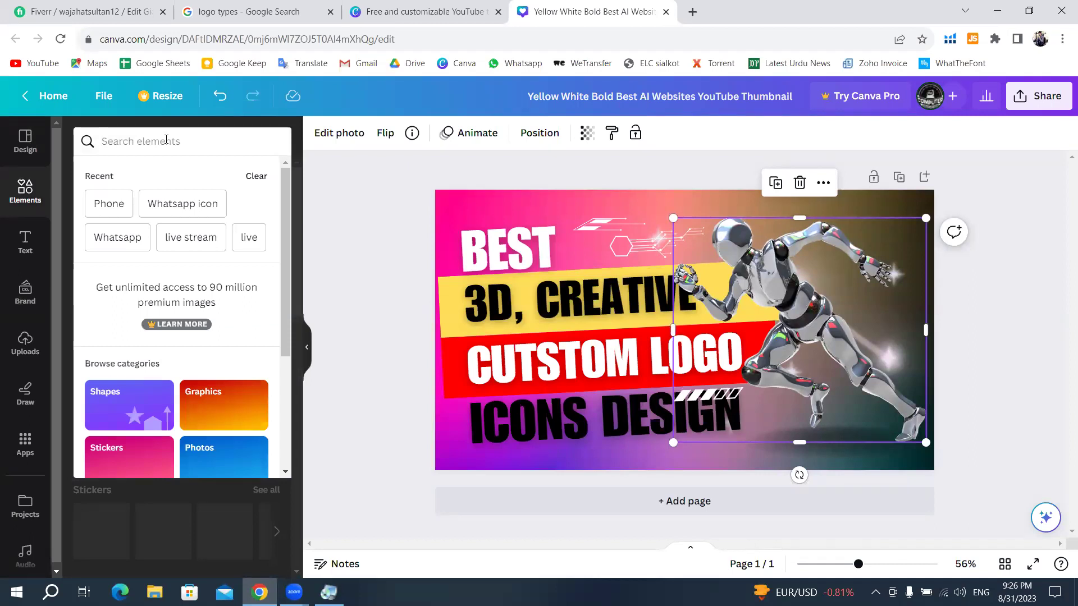
pyautogui.write('logo')
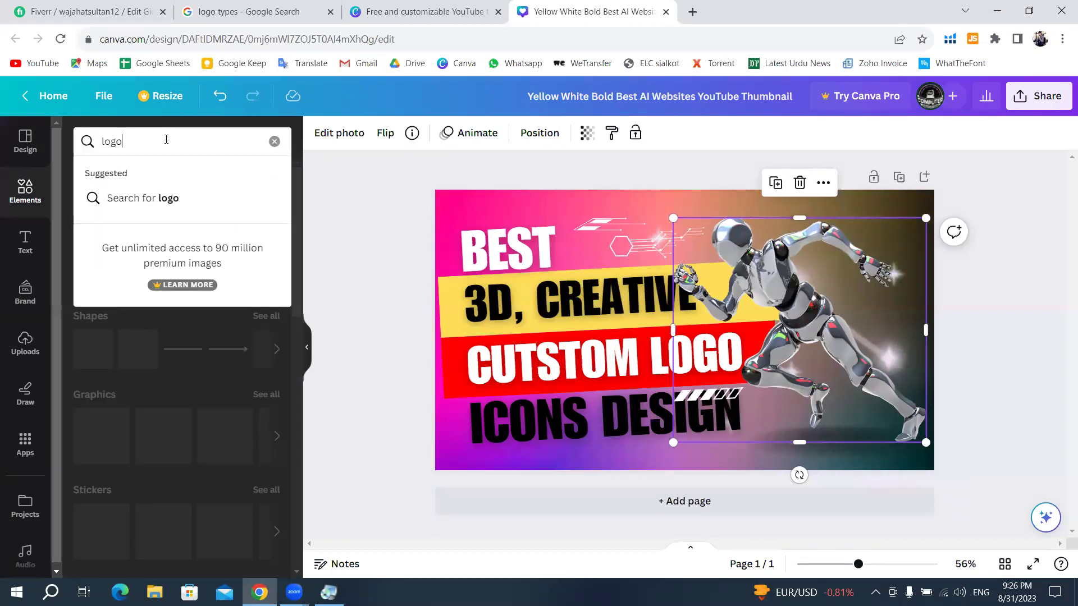
pyautogui.press('Return')
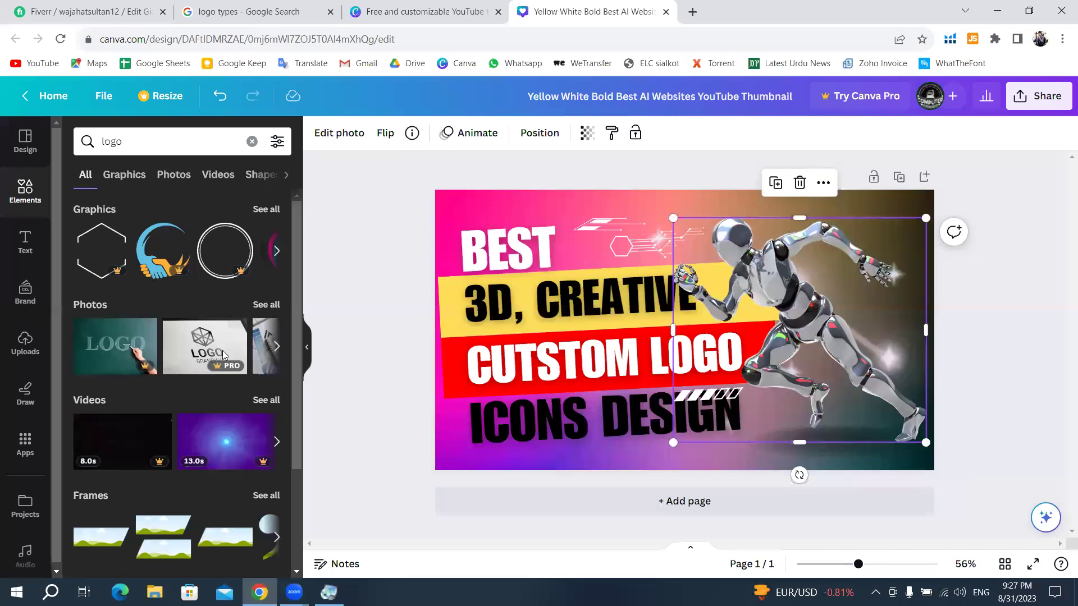
pyautogui.click(132, 151)
pyautogui.click(86, 143)
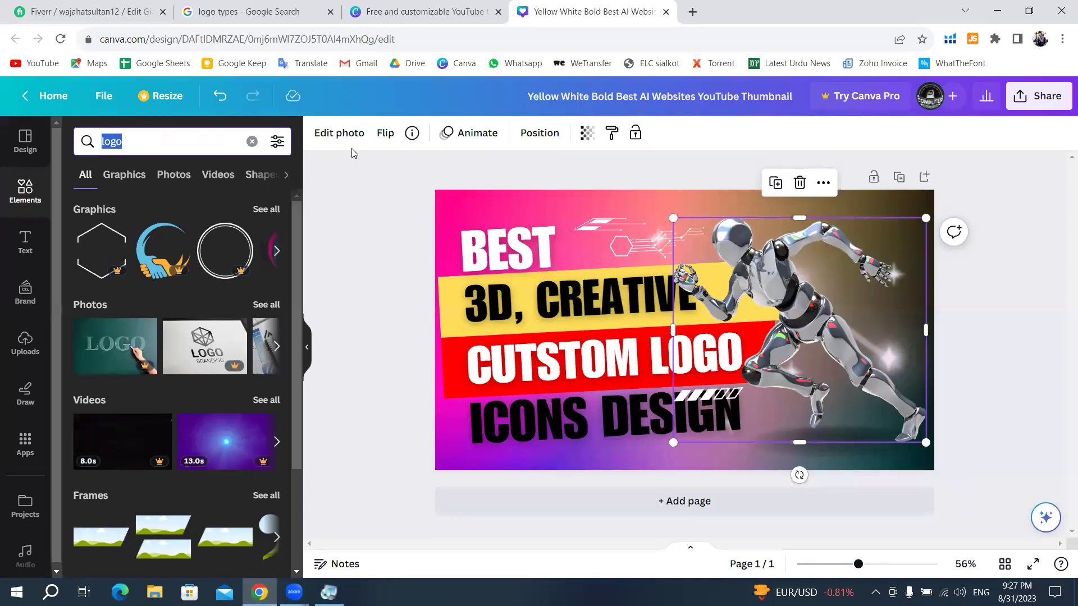
# - Fix CUTSTOM to CUSTOM, download the design as a JPG, and return to Fiverr
pyautogui.click(539, 360)
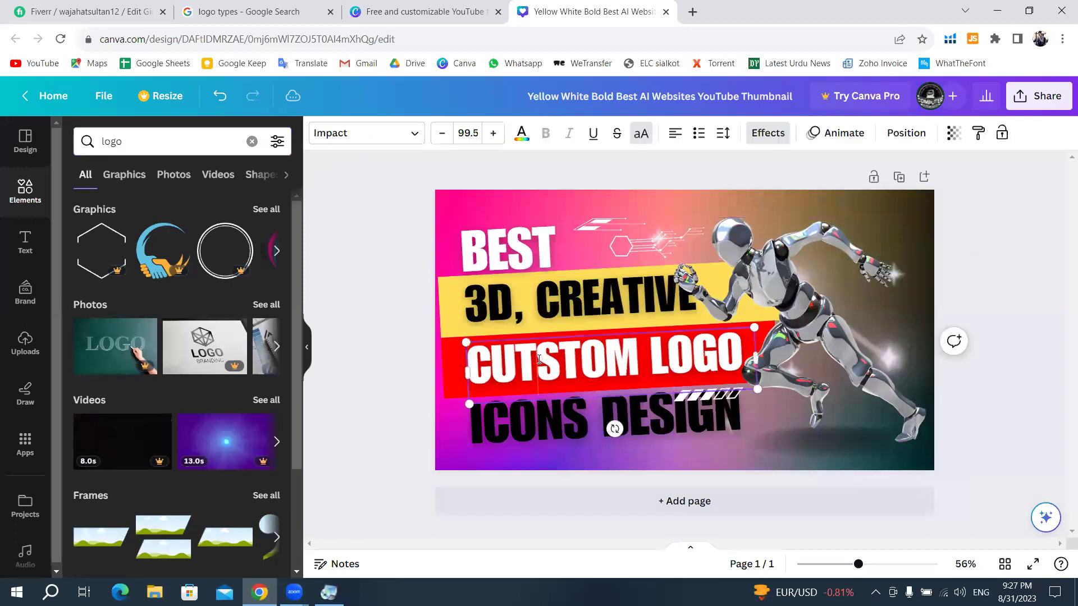
pyautogui.press('BackSpace')
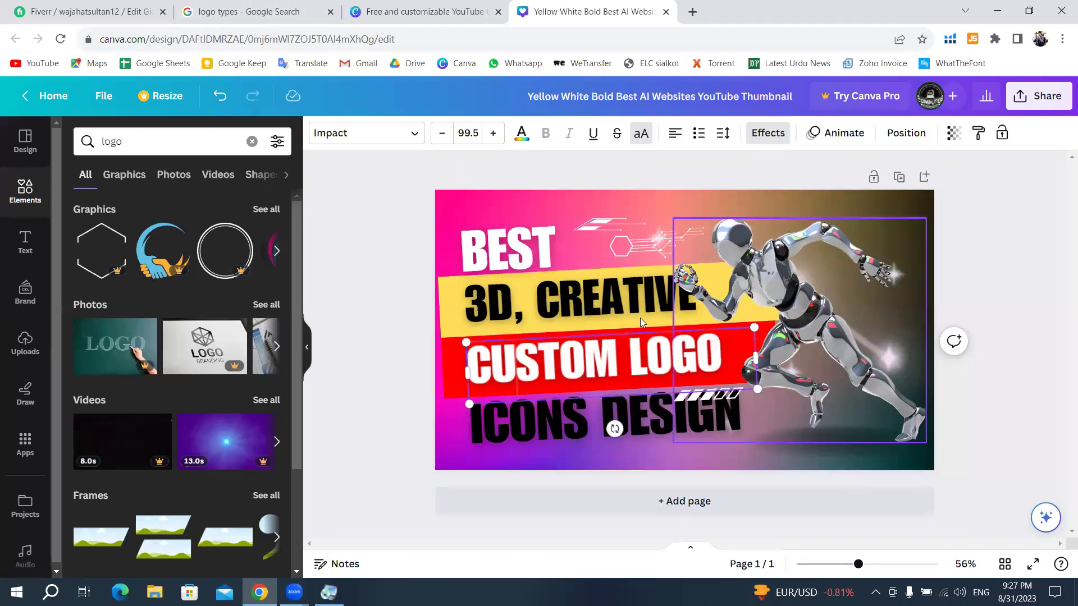
pyautogui.click(1035, 93)
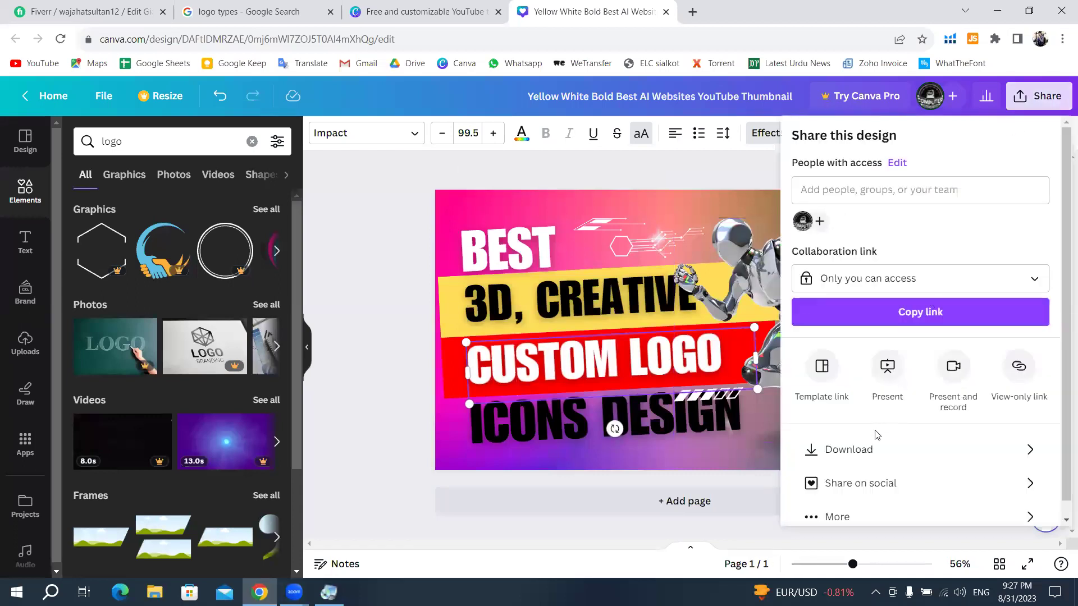
pyautogui.click(842, 451)
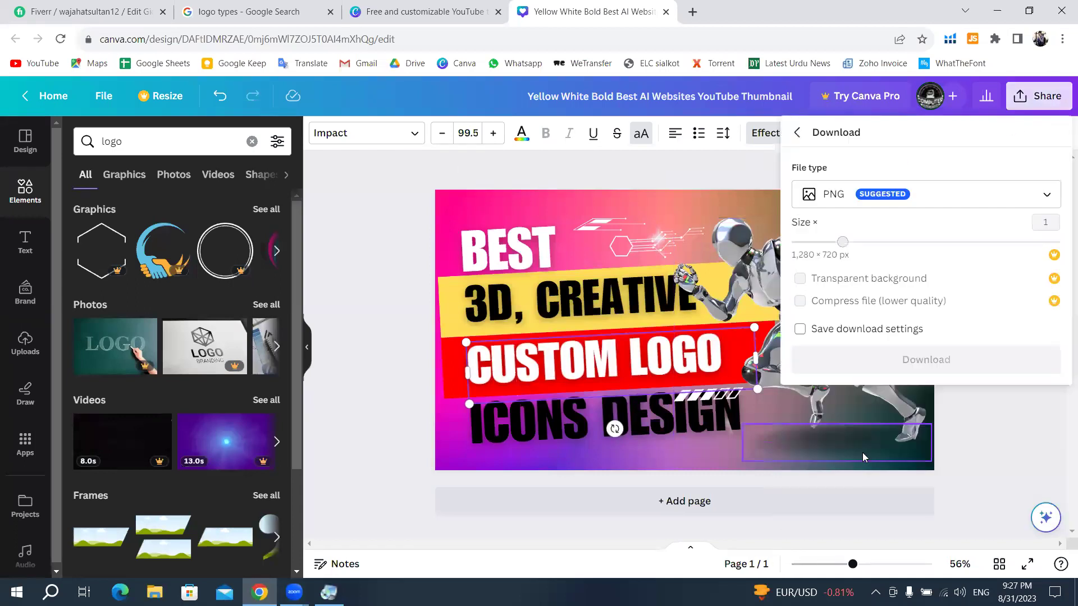
pyautogui.click(867, 196)
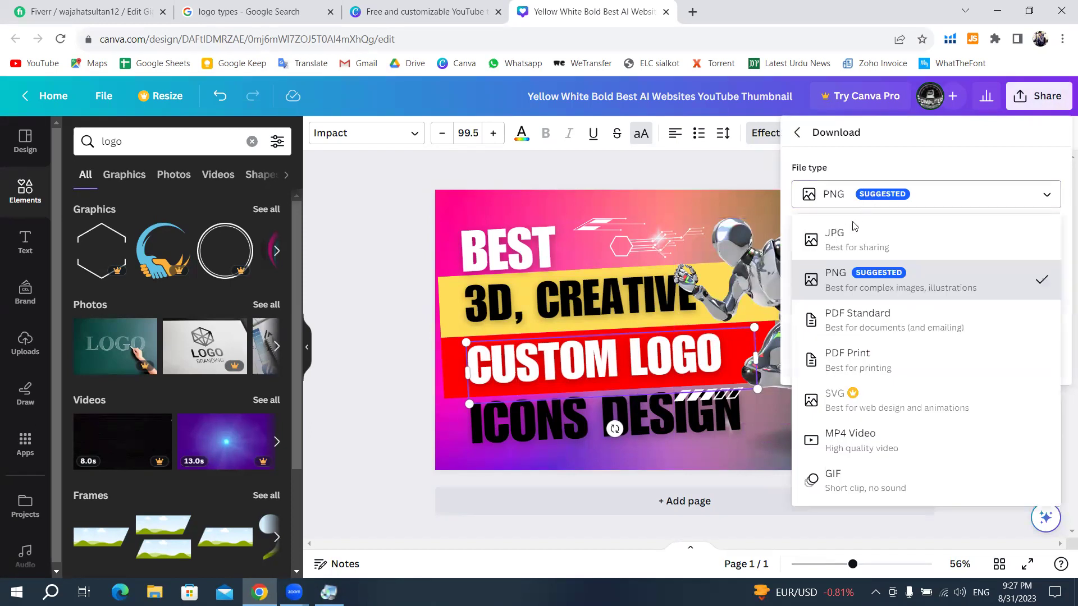
pyautogui.click(857, 239)
pyautogui.click(901, 351)
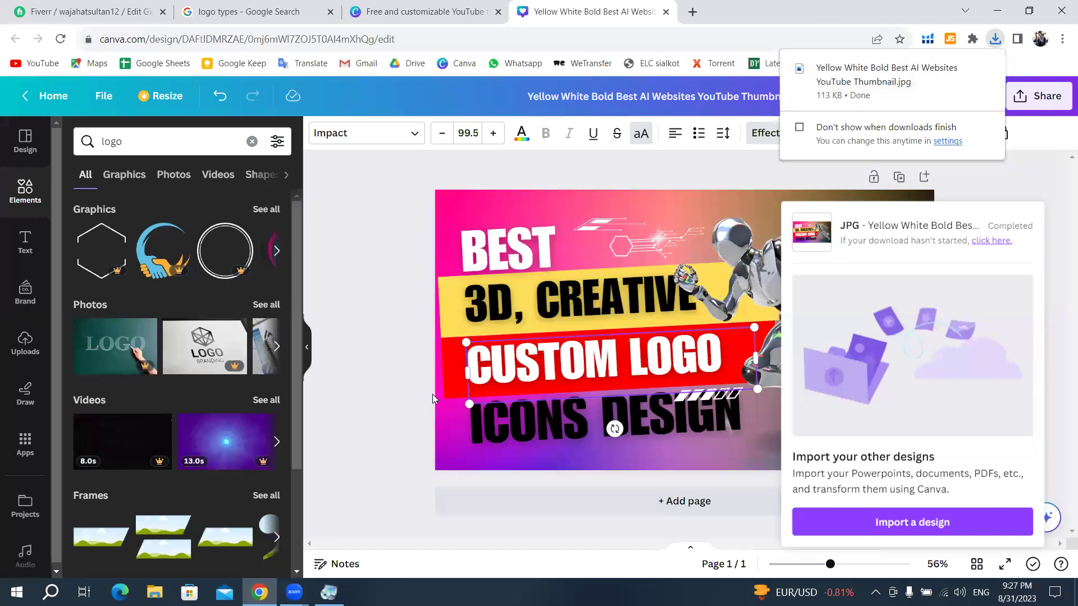
pyautogui.click(139, 7)
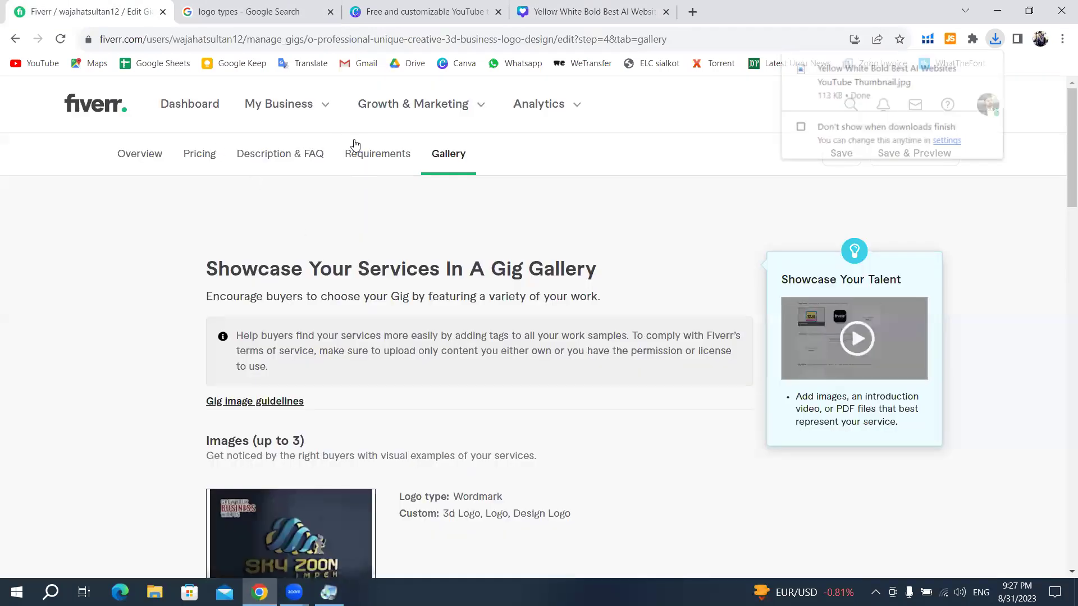
# - Swap the primary gallery image for the downloaded Canva thumbnail JPG from Downloads
pyautogui.scroll(-3, 411, 314)
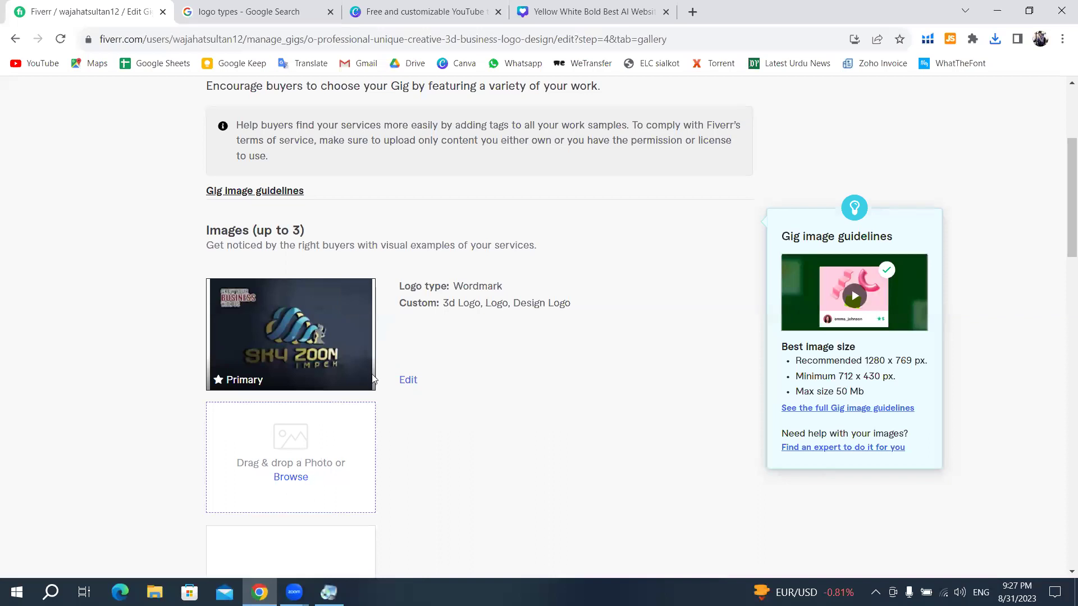
pyautogui.click(357, 303)
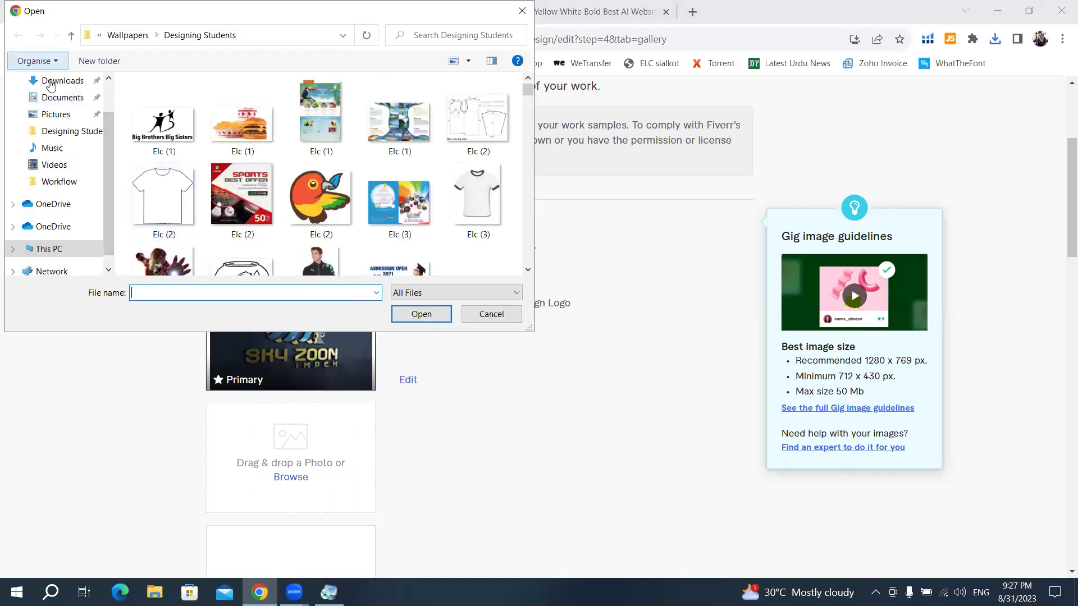
pyautogui.click(51, 84)
pyautogui.doubleClick(140, 116)
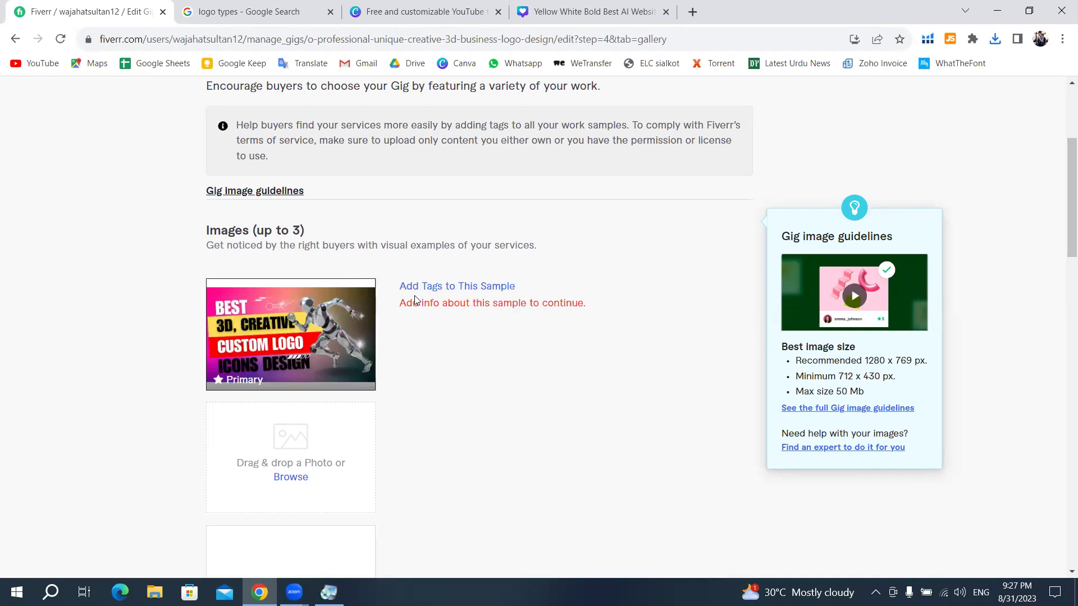
pyautogui.click(509, 295)
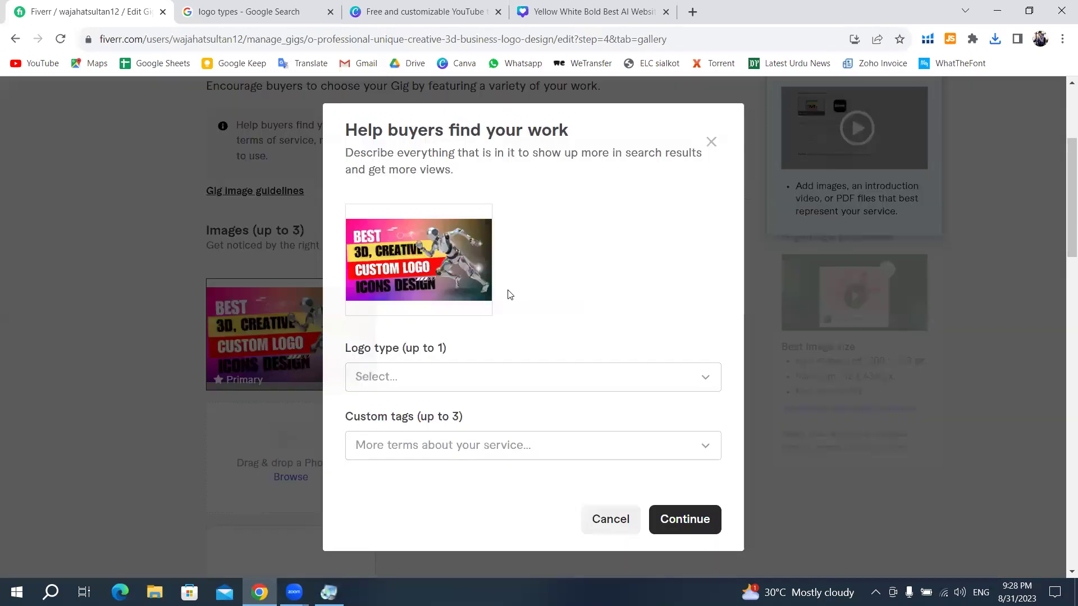
# - Set the image's logo type to Monogram
pyautogui.click(438, 379)
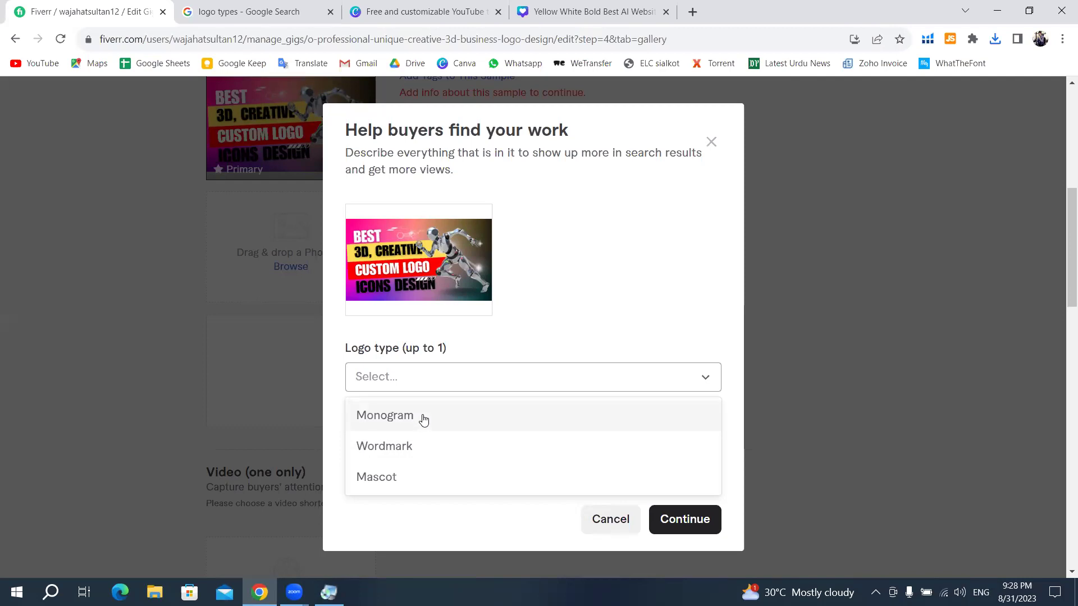
pyautogui.click(424, 420)
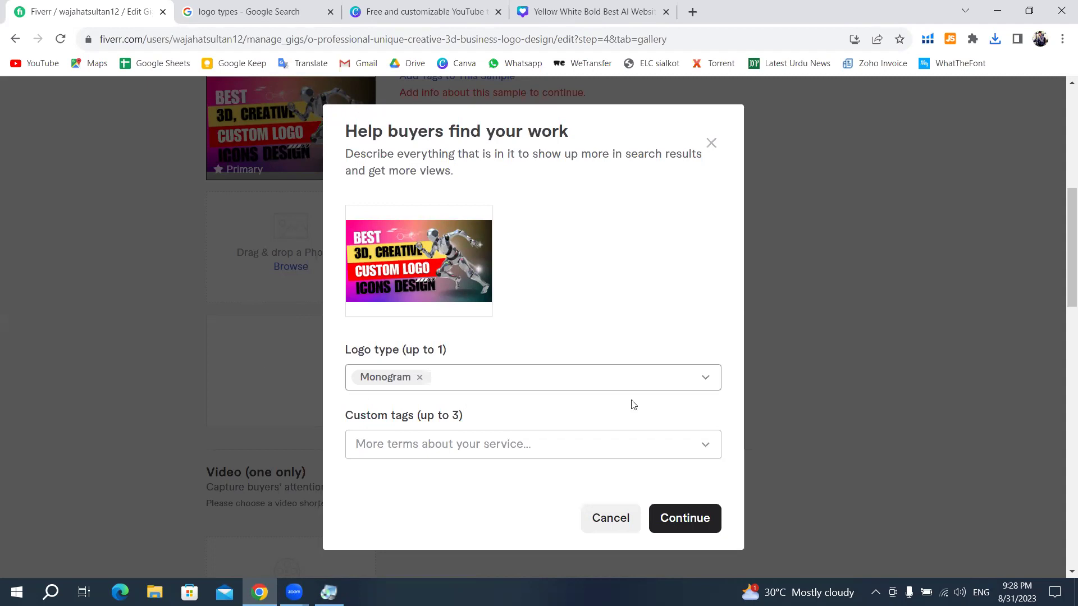
pyautogui.click(705, 377)
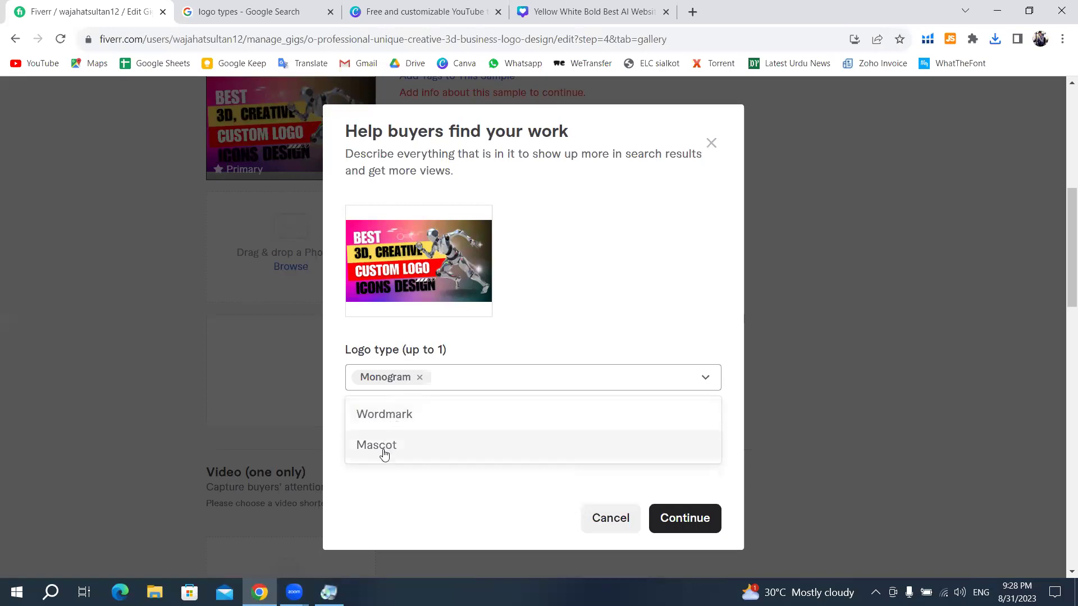
pyautogui.click(654, 362)
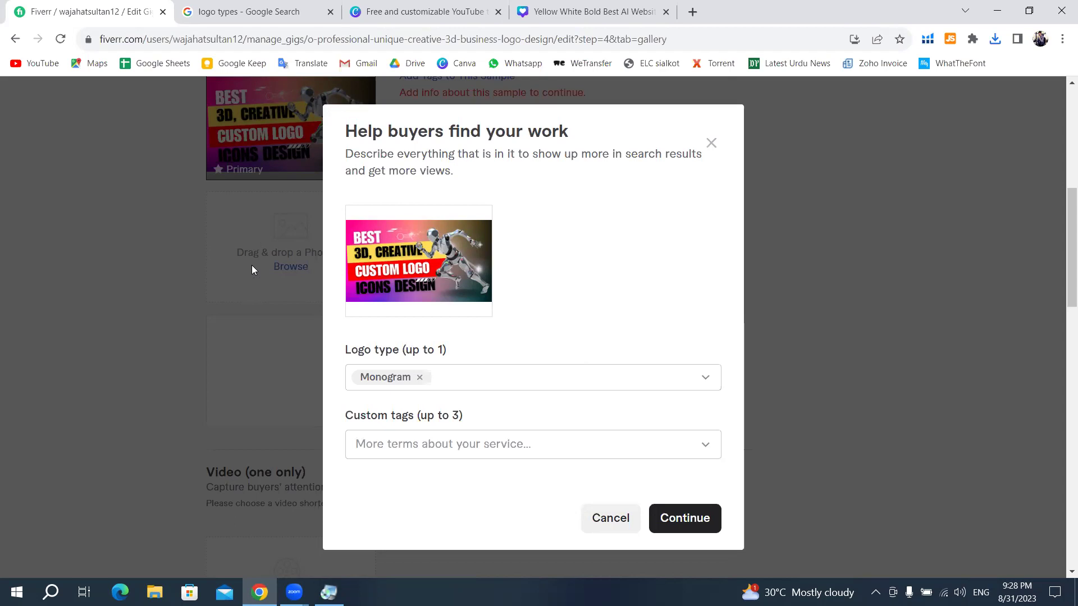
# - Add the custom tags 3d Logo, Custom Logo and Icons
pyautogui.click(397, 444)
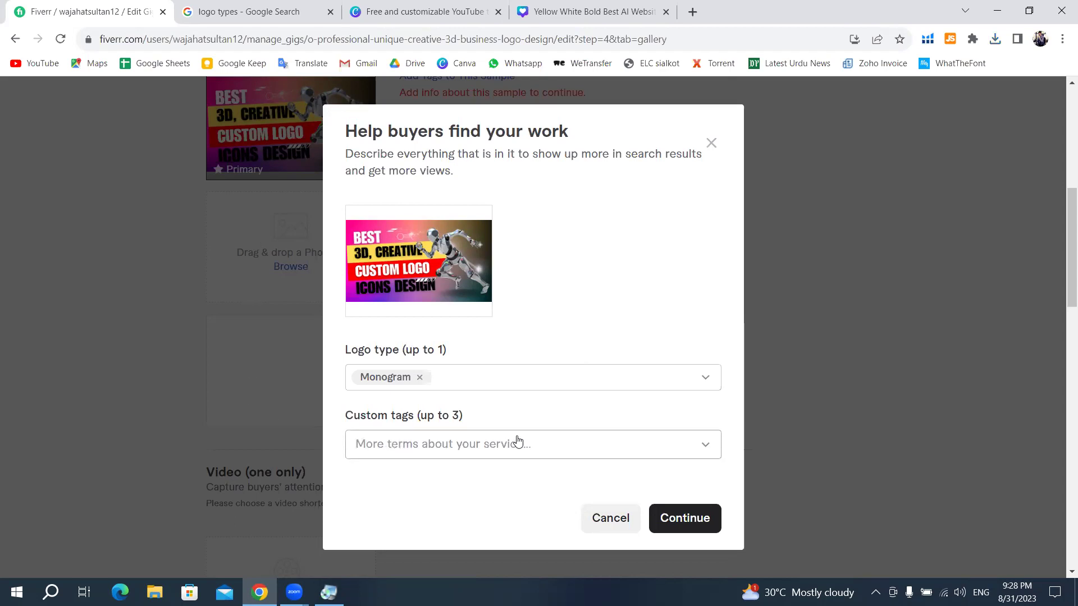
pyautogui.write('3d')
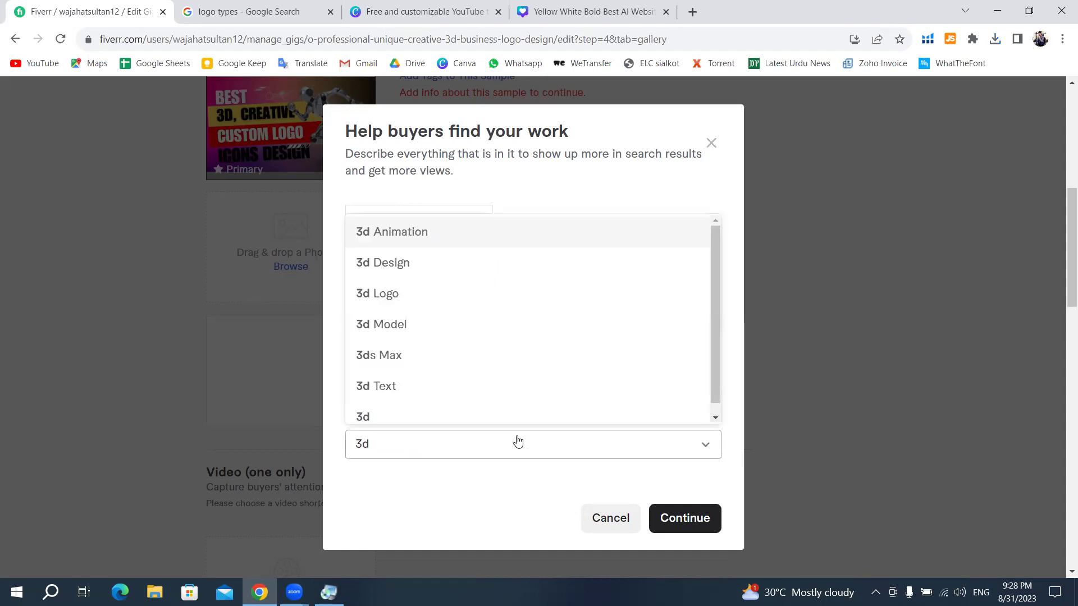
pyautogui.click(406, 303)
pyautogui.write('cu')
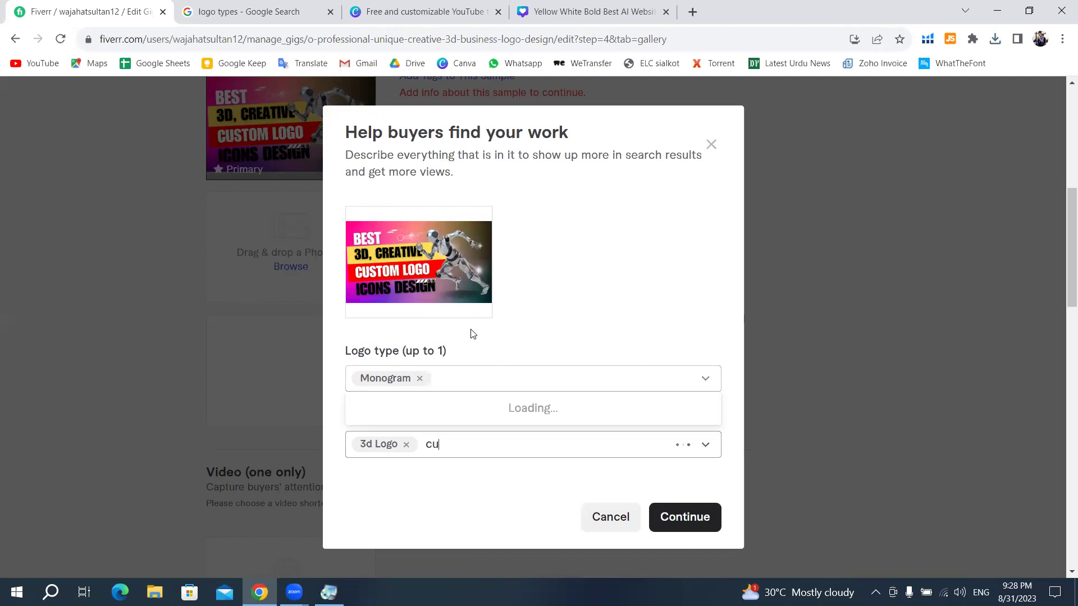
pyautogui.write('stom')
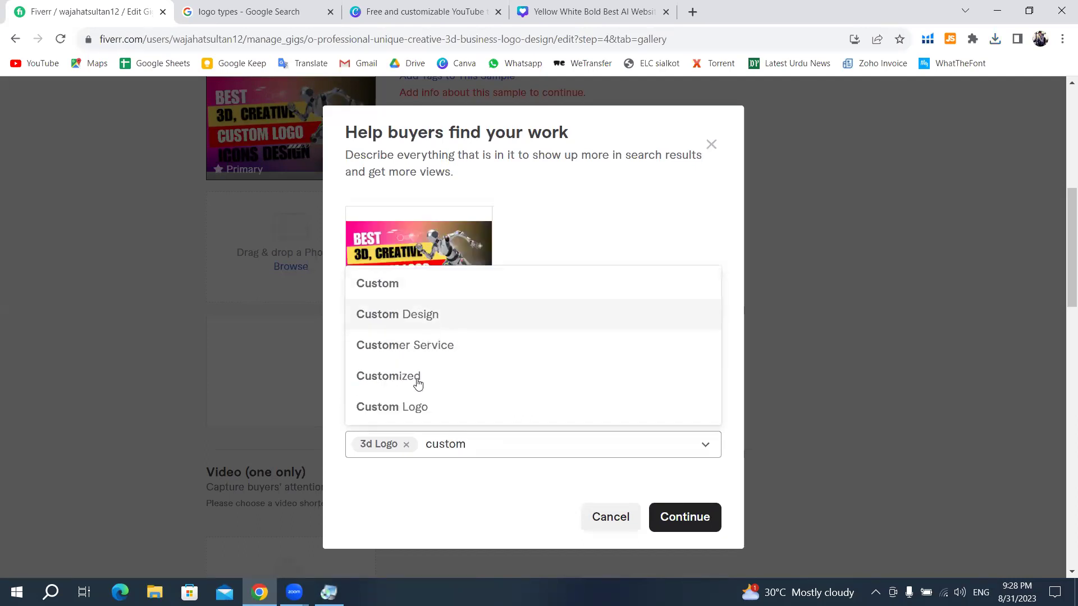
pyautogui.click(409, 406)
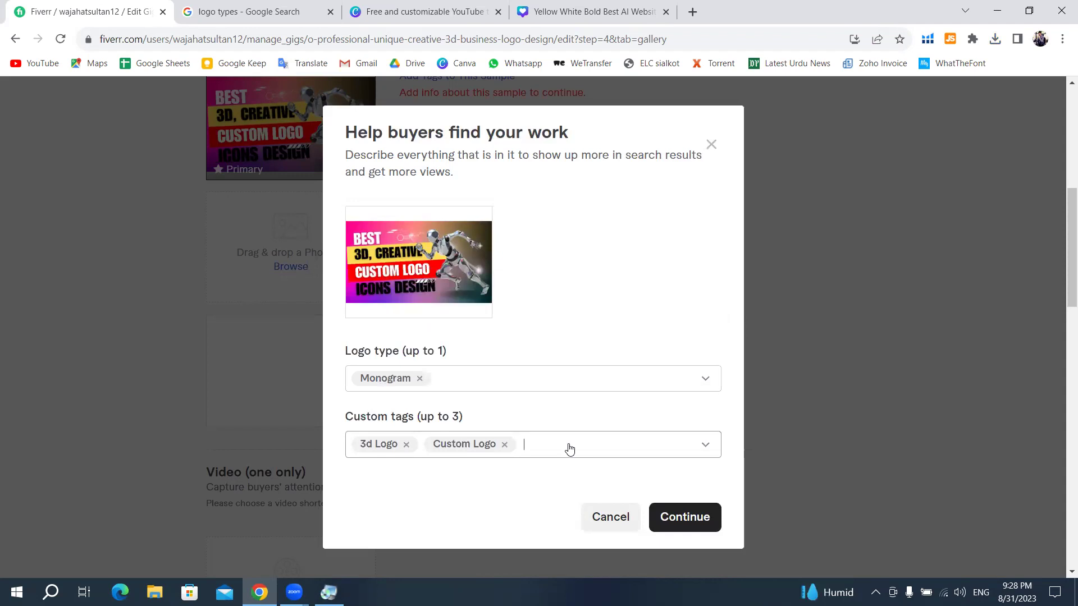
pyautogui.click(569, 449)
pyautogui.write('icon')
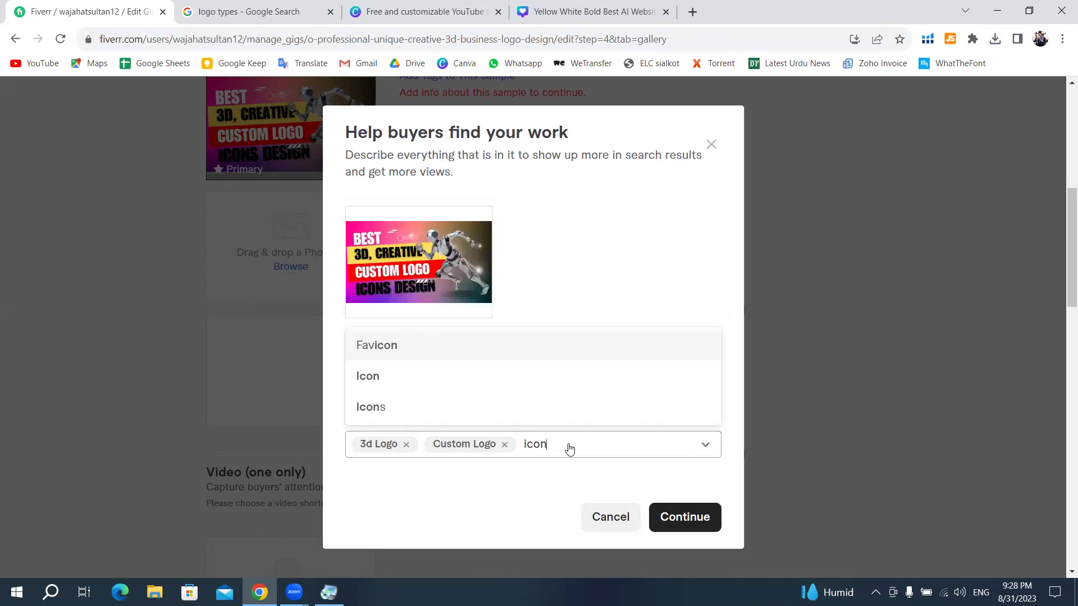
pyautogui.click(438, 416)
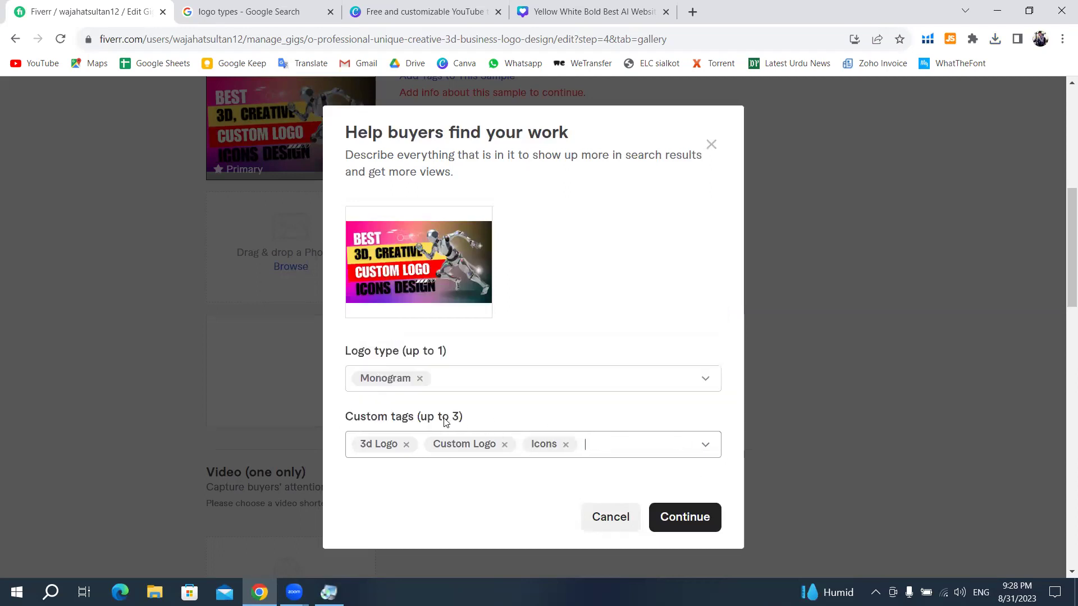
pyautogui.scroll(-1, 671, 438)
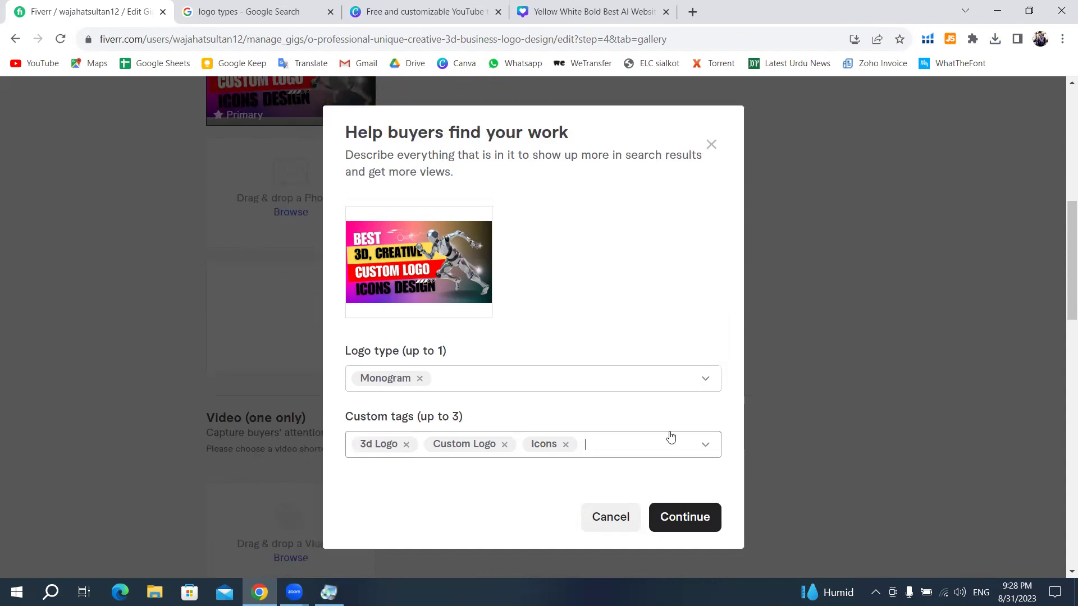
pyautogui.scroll(-2, 634, 445)
# - Save the image's tags, then save the gig gallery
pyautogui.click(714, 521)
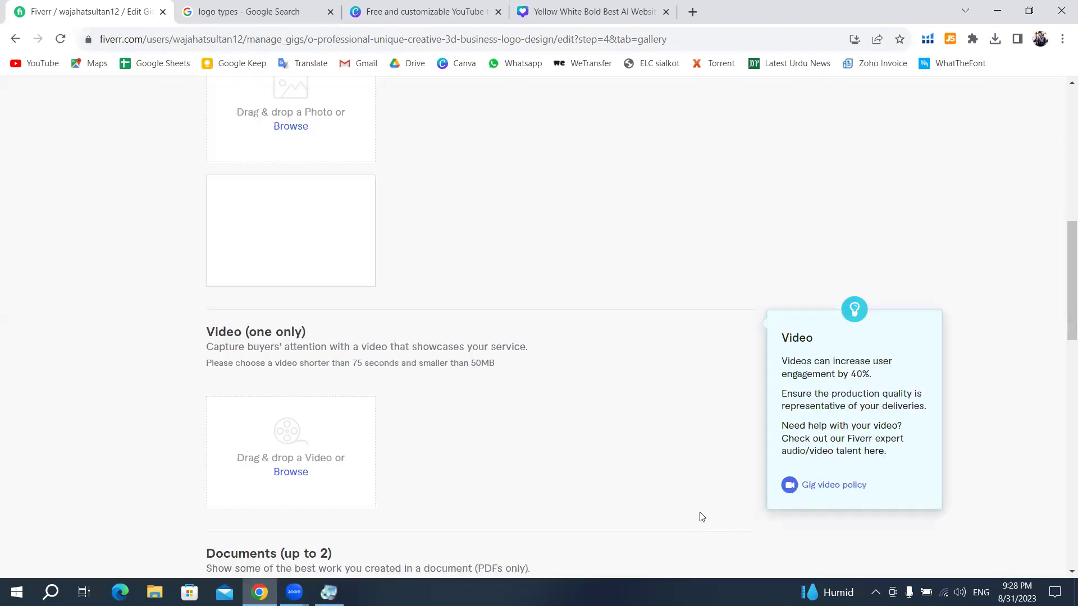
pyautogui.scroll(-1, 530, 306)
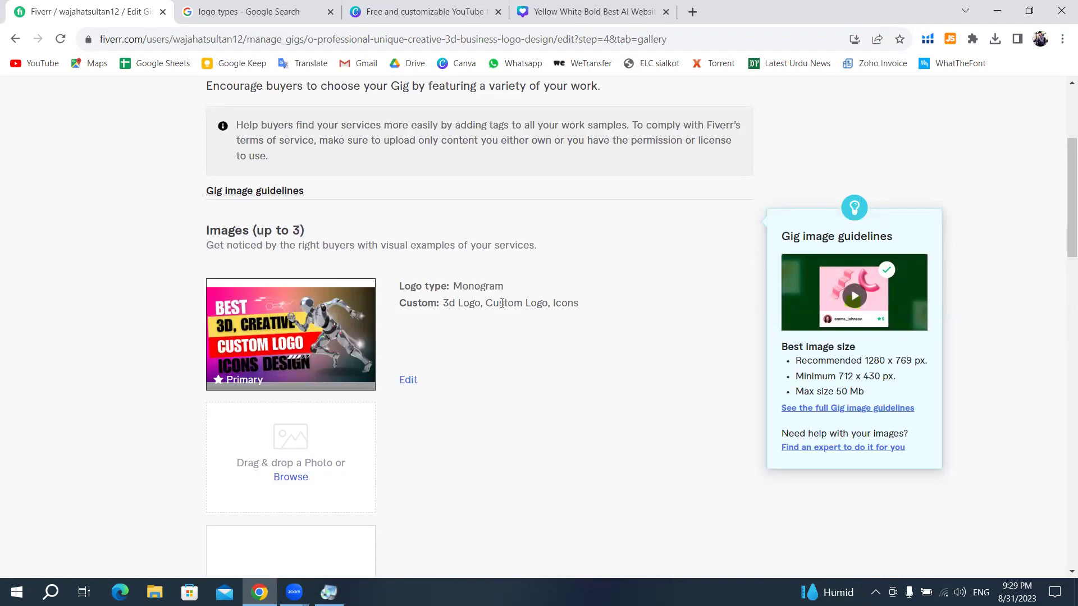
pyautogui.scroll(-5, 594, 348)
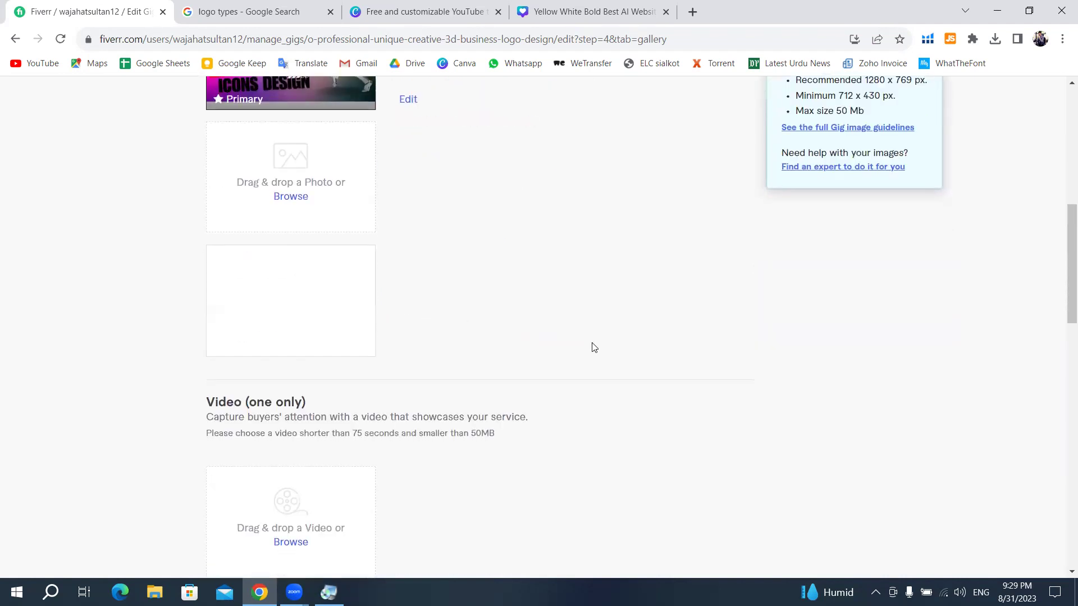
pyautogui.scroll(-7, 584, 348)
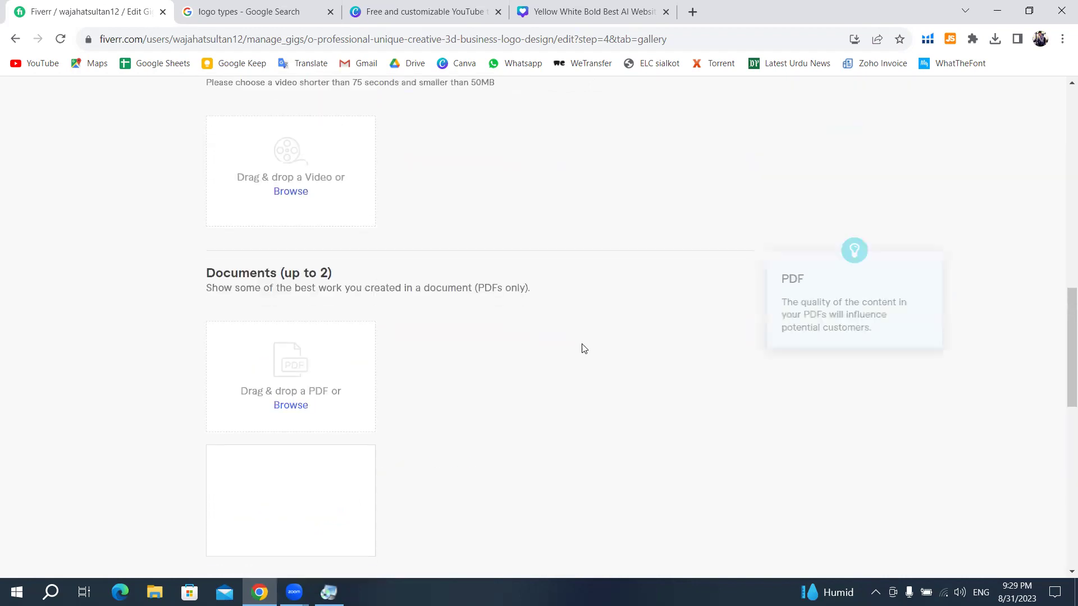
pyautogui.scroll(-3, 581, 348)
pyautogui.scroll(-2, 582, 348)
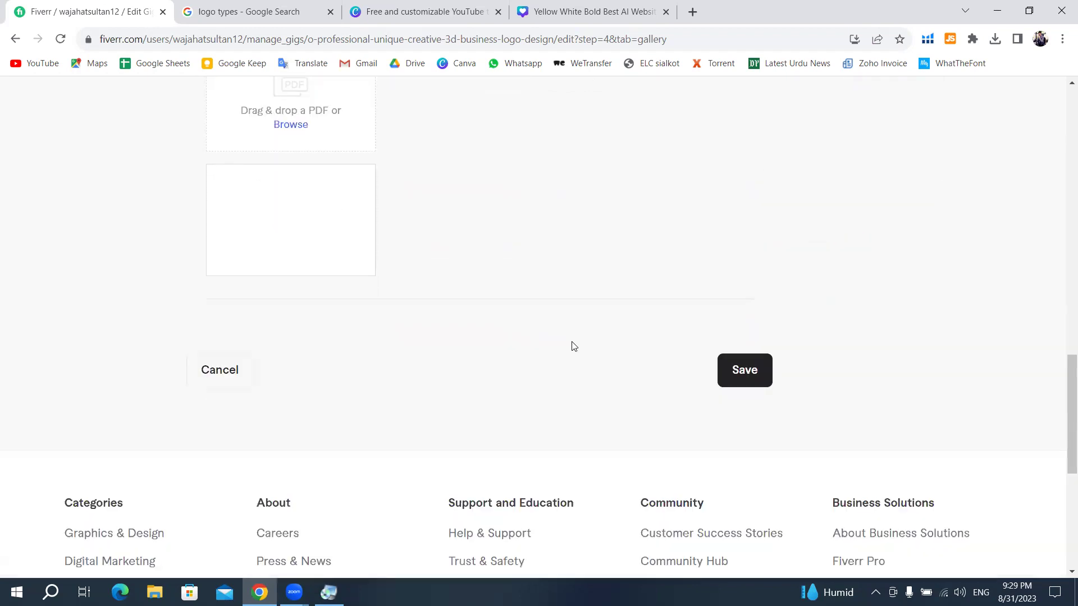
pyautogui.click(749, 376)
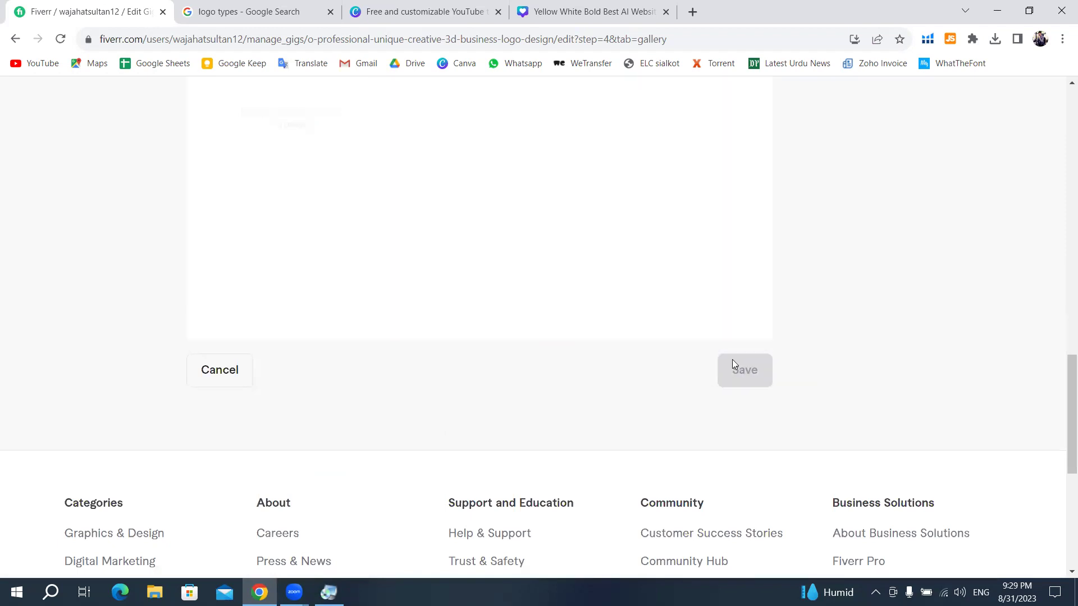
# - Scroll through the Gallery step to review the tagged primary thumbnail
pyautogui.scroll(7, 880, 430)
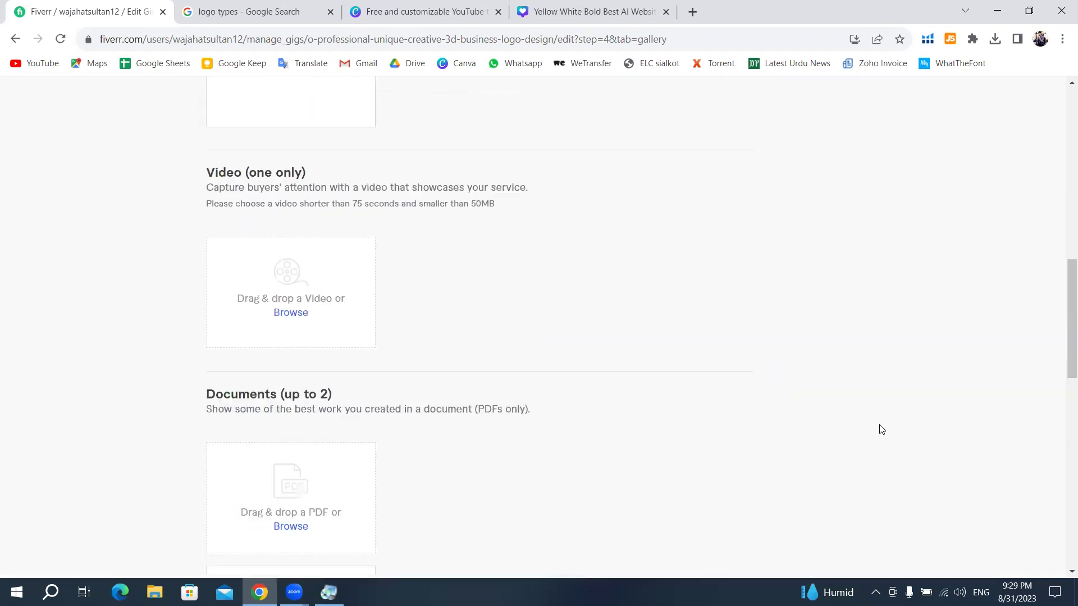
pyautogui.scroll(4, 880, 429)
pyautogui.scroll(4, 878, 429)
pyautogui.scroll(5, 873, 426)
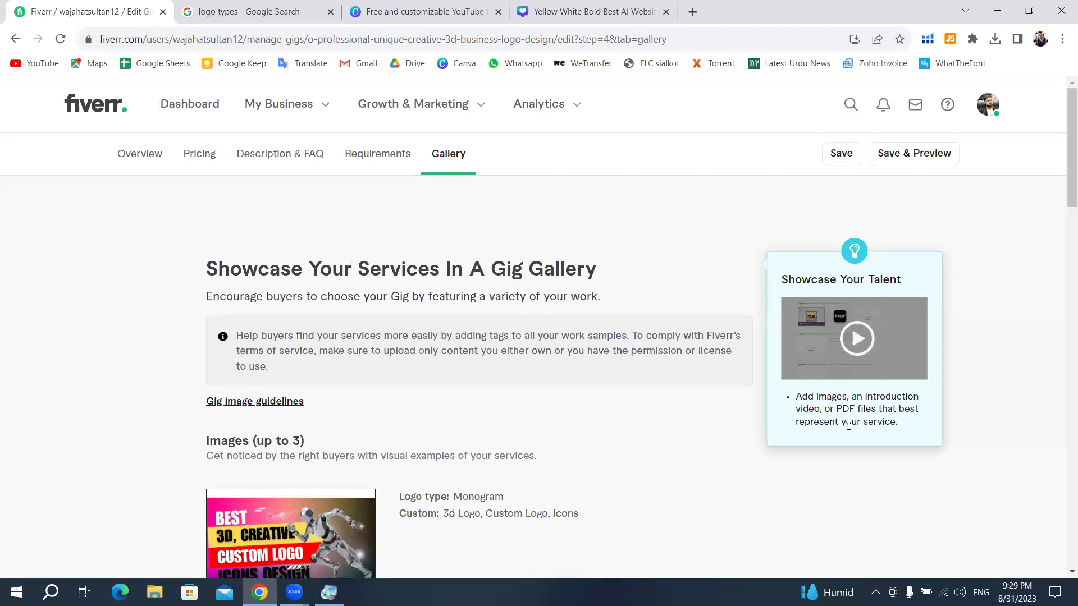
pyautogui.scroll(-4, 746, 415)
pyautogui.scroll(-6, 743, 412)
pyautogui.scroll(-15, 743, 412)
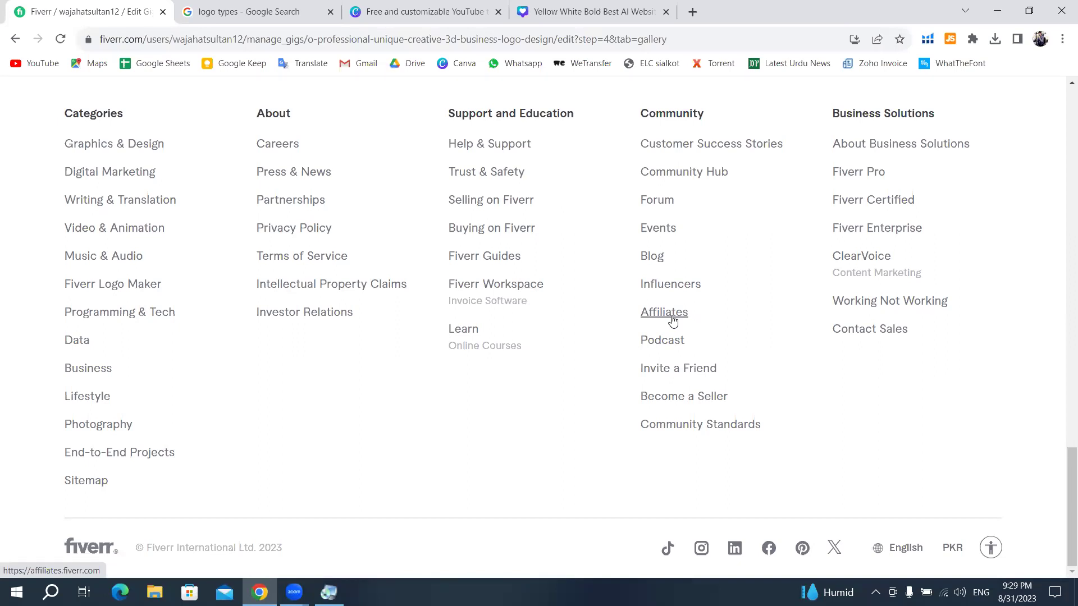
pyautogui.scroll(10, 677, 331)
pyautogui.scroll(10, 676, 336)
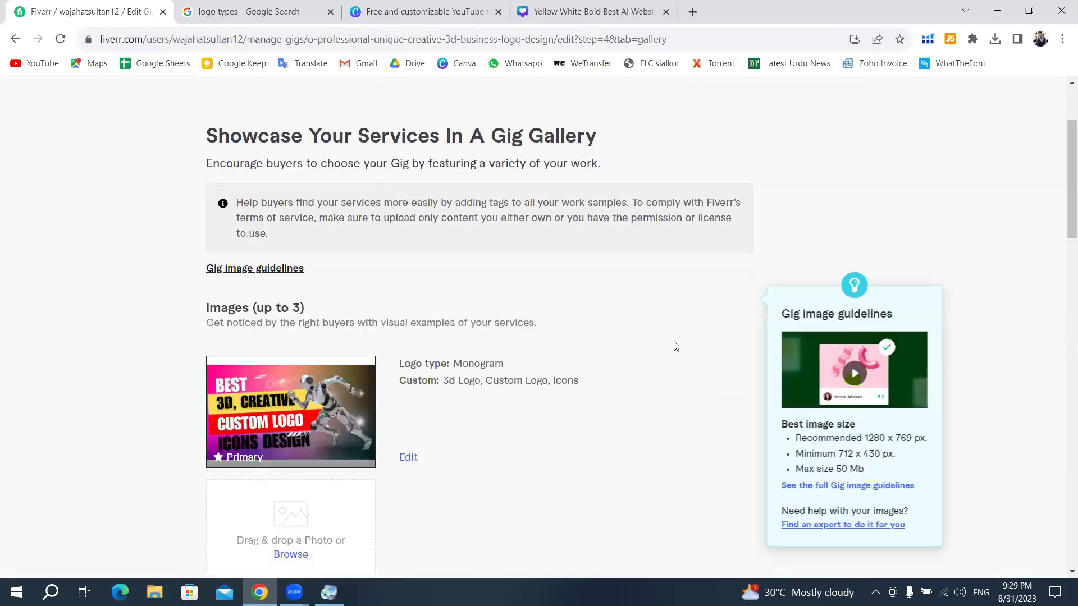
pyautogui.scroll(3, 676, 346)
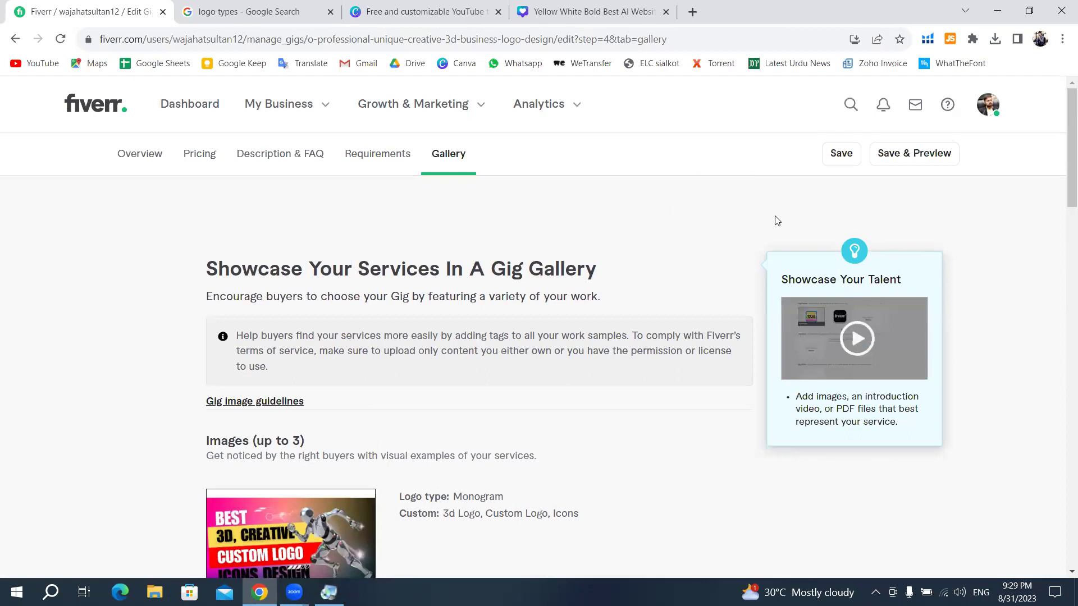
# - Visit the Orders page, then open the Gigs list and dismiss the availability tip
pyautogui.click(314, 109)
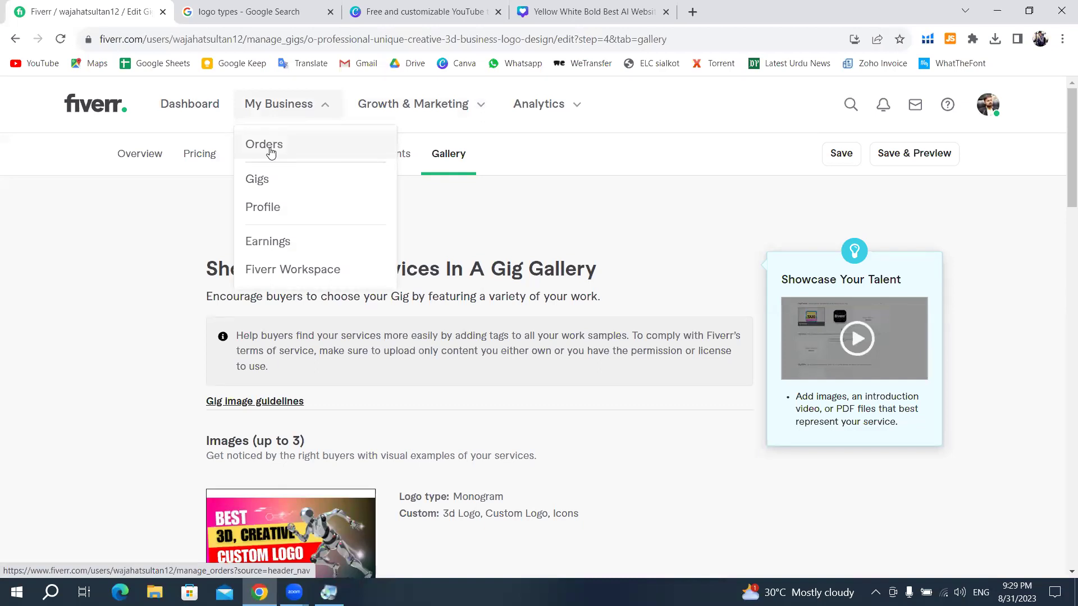
pyautogui.click(272, 150)
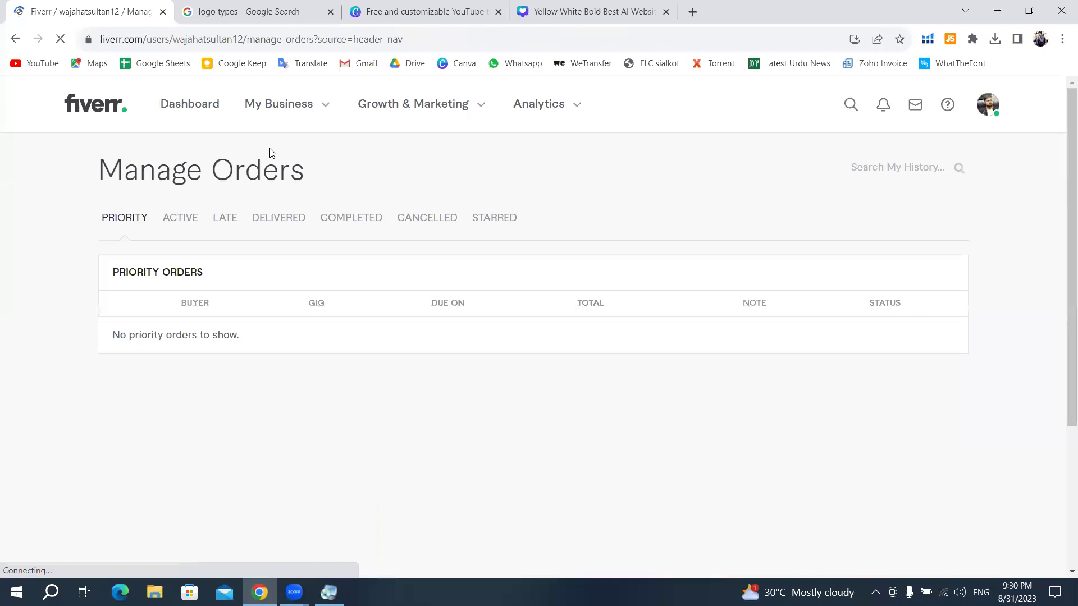
pyautogui.click(321, 112)
pyautogui.click(271, 180)
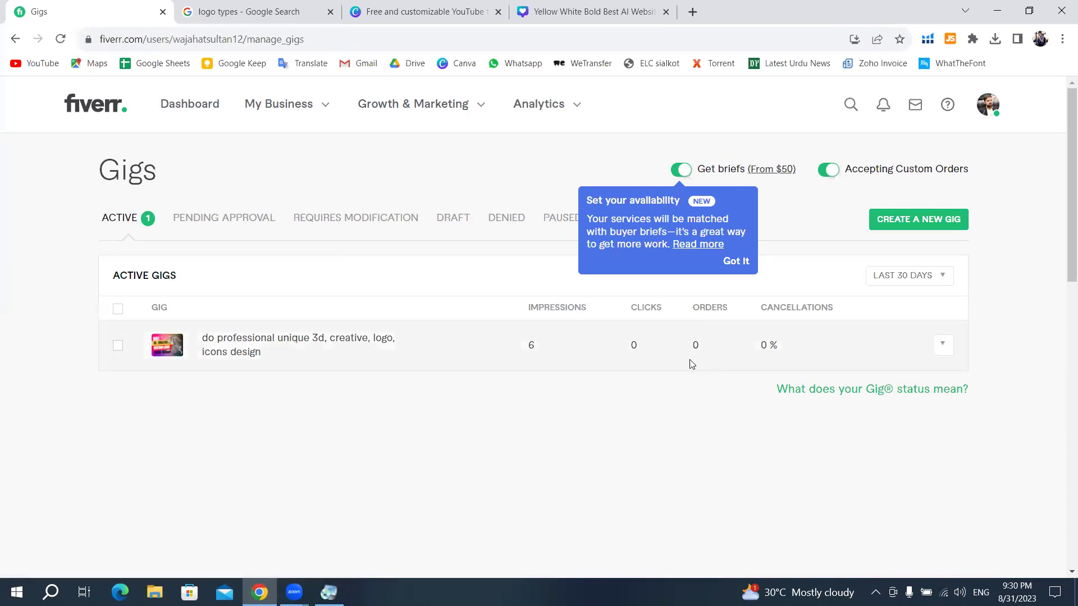
pyautogui.click(736, 262)
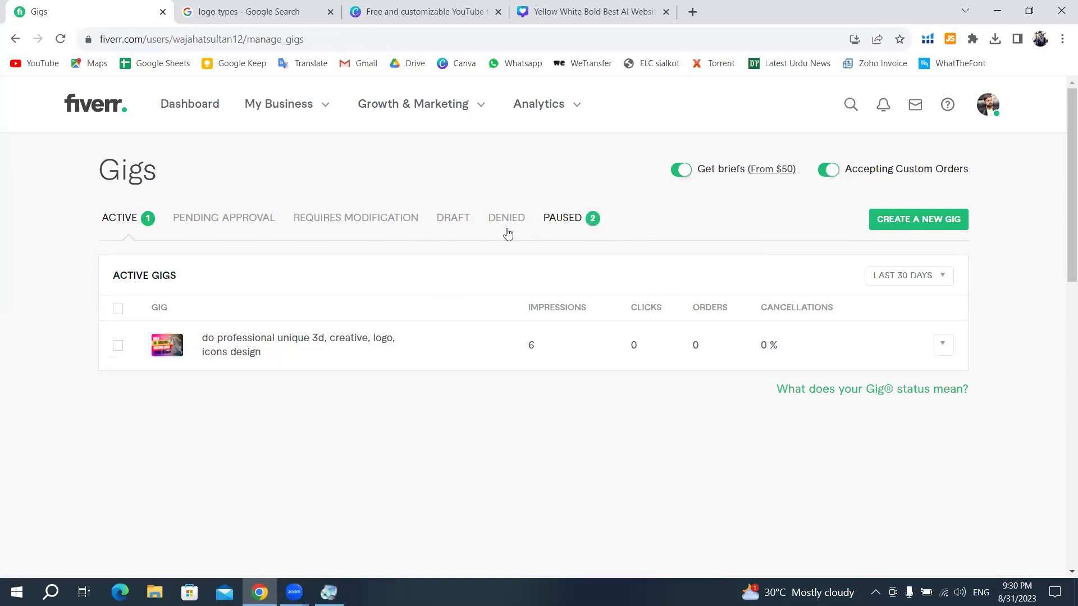
# - Open the Earnings page and scroll through its $0.00 balance and activity
pyautogui.click(312, 108)
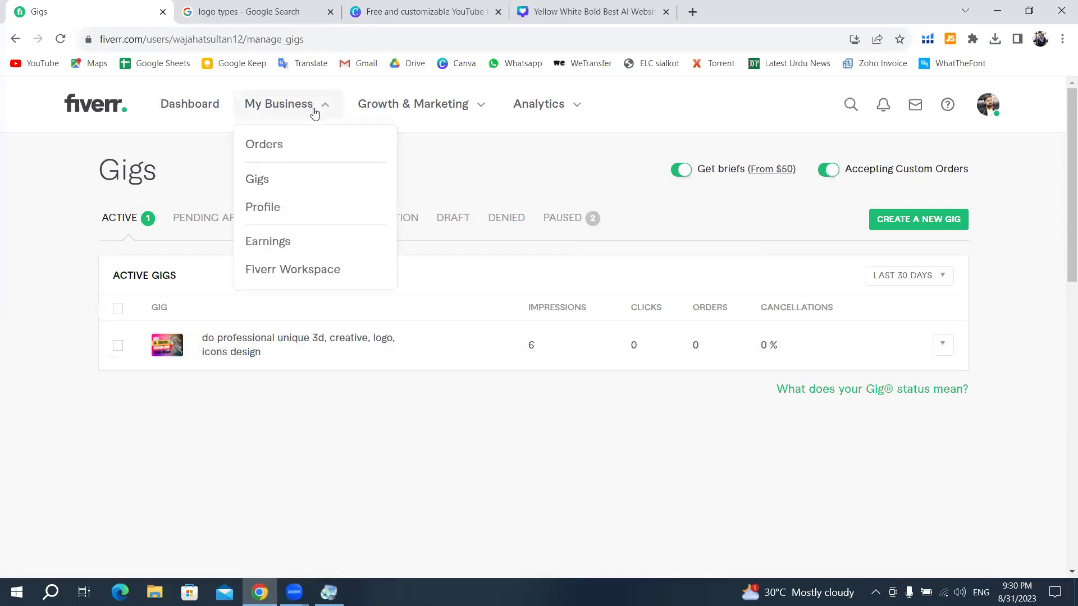
pyautogui.click(268, 244)
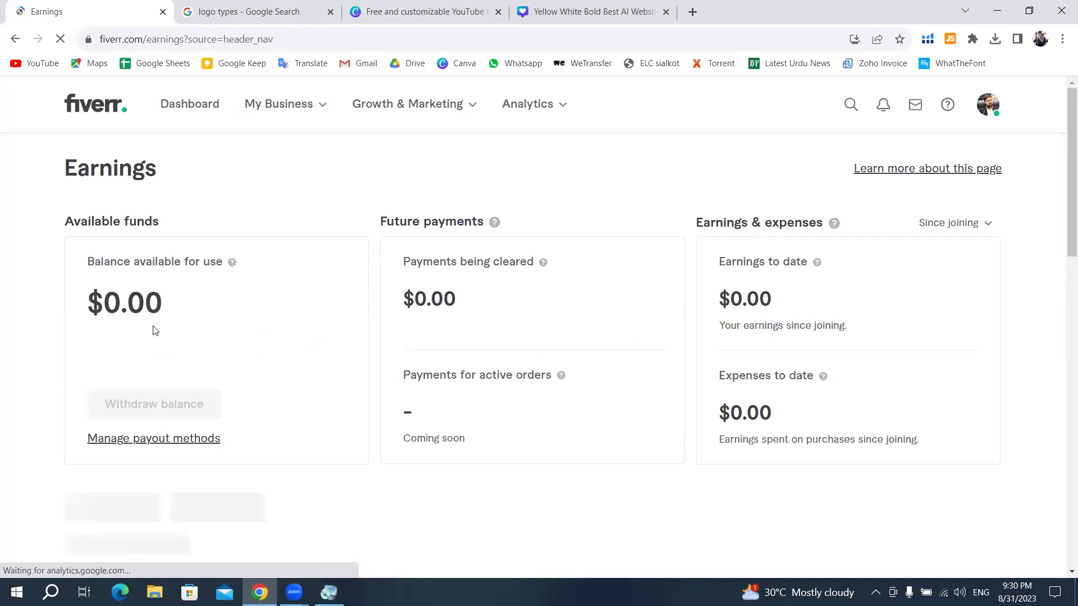
pyautogui.scroll(-2, 518, 244)
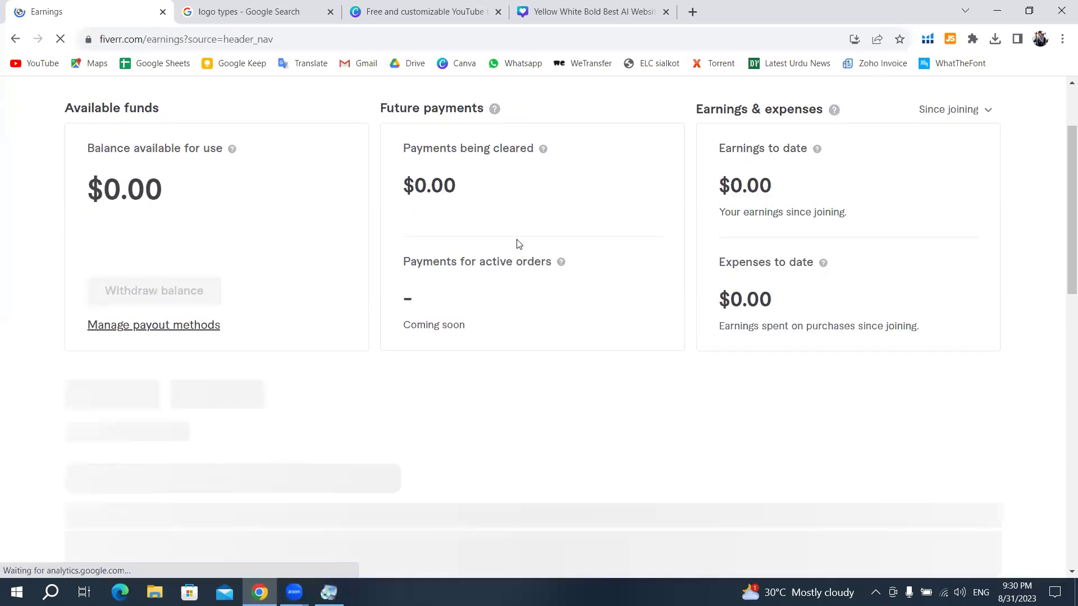
pyautogui.scroll(-1, 519, 244)
pyautogui.scroll(-3, 518, 244)
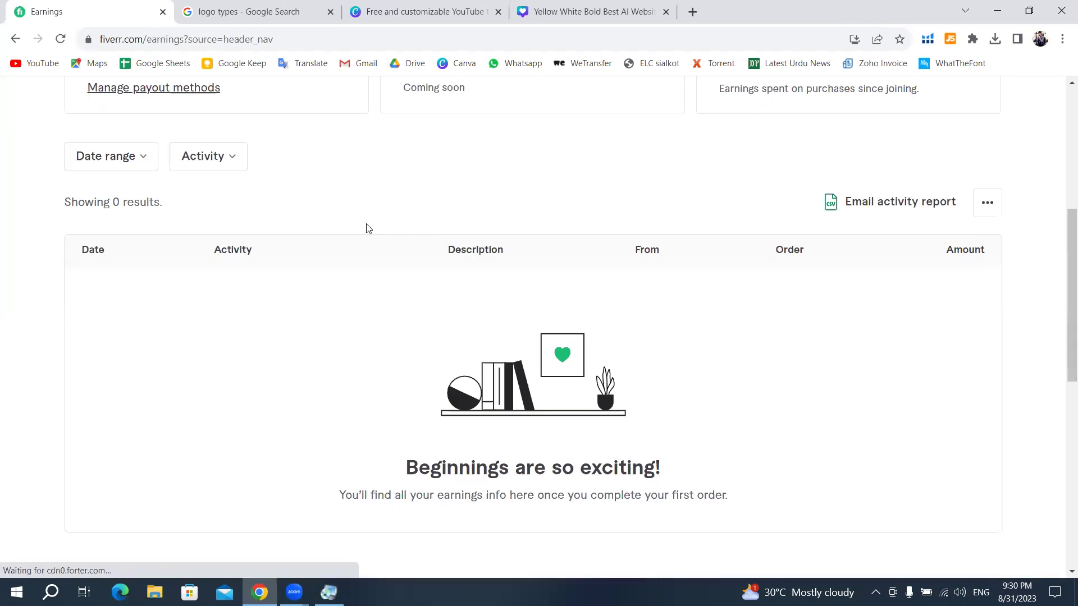
pyautogui.scroll(2, 354, 229)
pyautogui.scroll(-1, 354, 228)
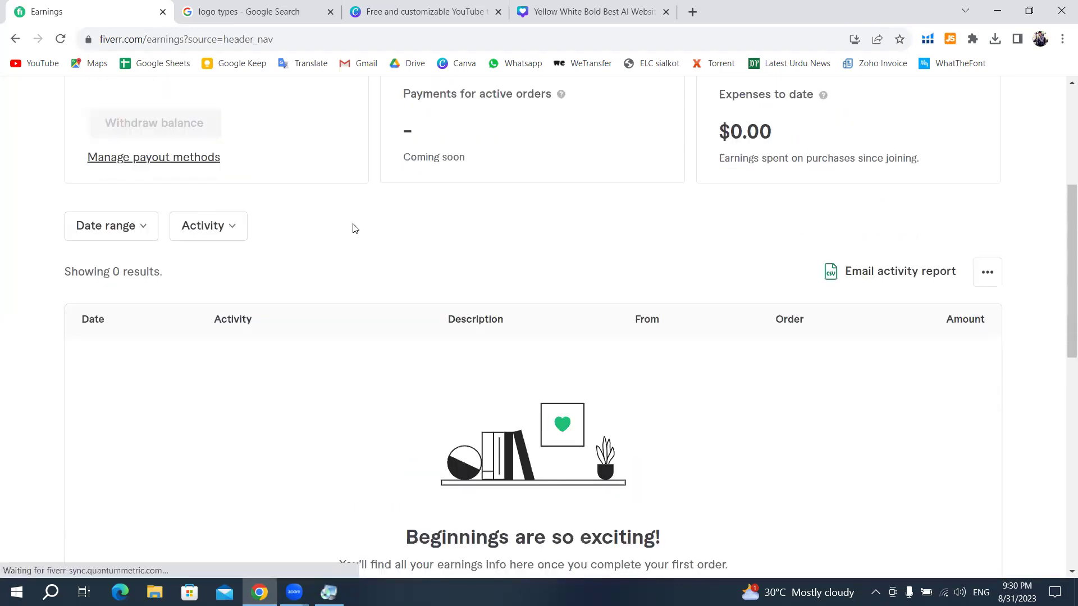
pyautogui.scroll(-5, 354, 229)
pyautogui.scroll(5, 354, 228)
pyautogui.scroll(3, 354, 229)
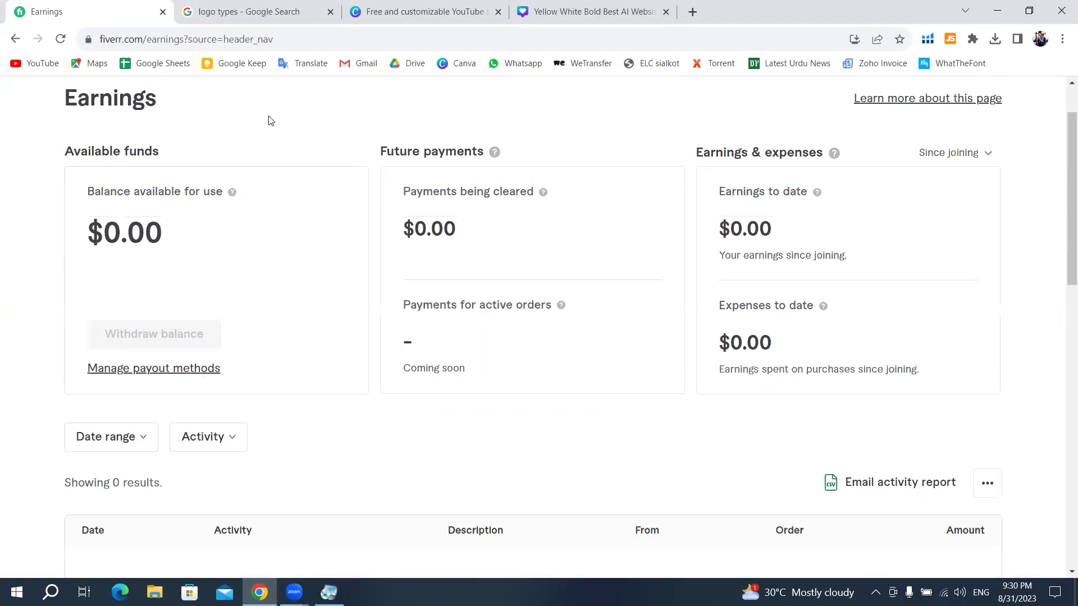
# - Close the Canva, thumbnail templates and logo types search tabs, then minimize Chrome
pyautogui.click(664, 11)
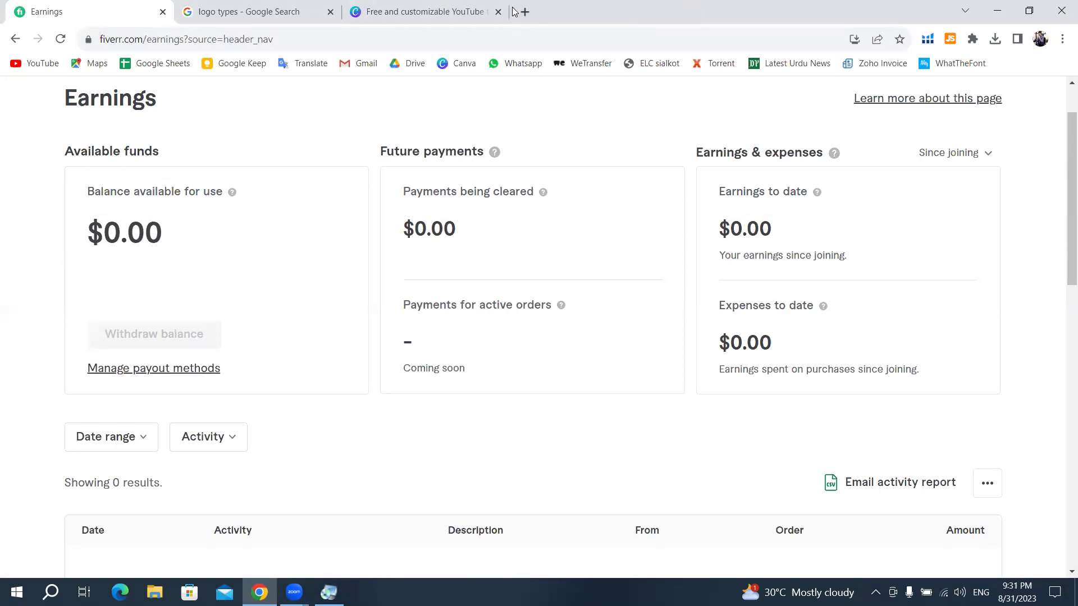
pyautogui.click(498, 11)
pyautogui.click(330, 11)
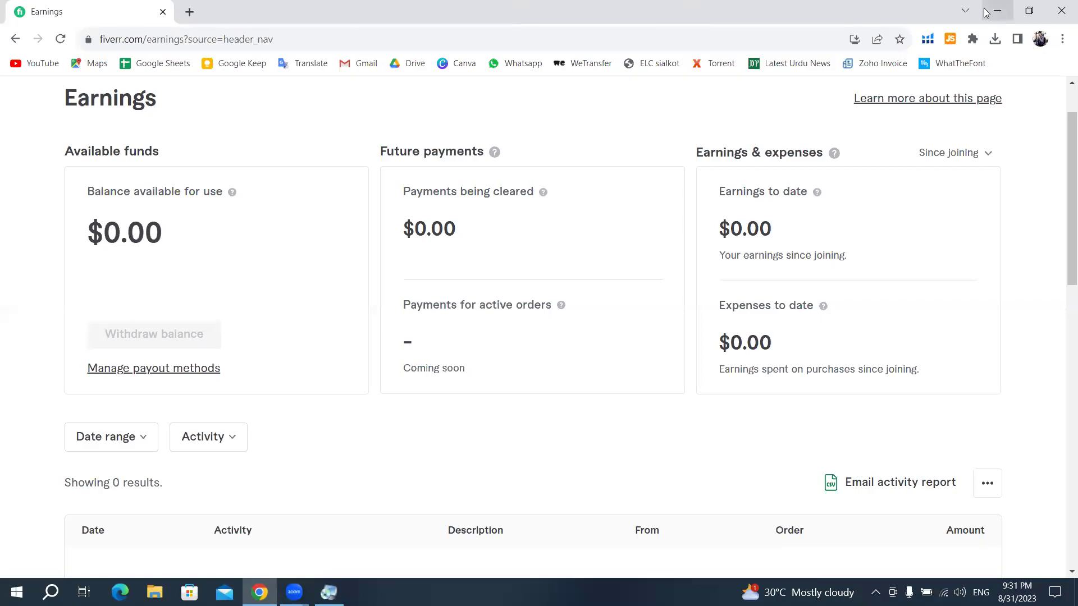
pyautogui.click(997, 10)
# - Load canva.com in a new browser tab
pyautogui.click(189, 11)
pyautogui.write('can')
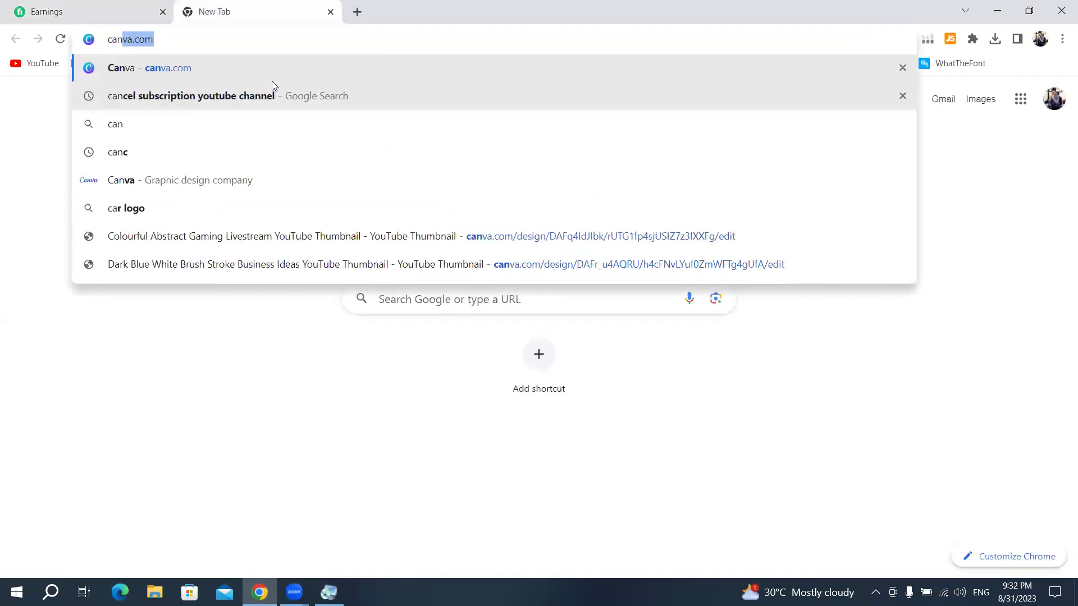
pyautogui.press('Return')
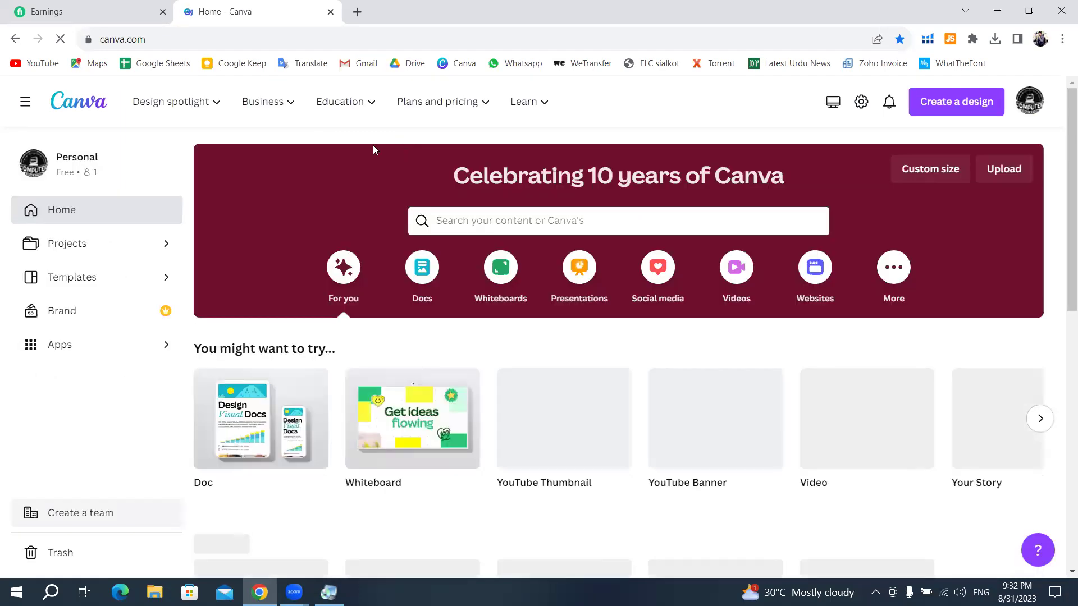
# - Bring Canva's Recent designs into view, showing the 'BEST 3D, CREATIVE CUSTOM LOGO ICONS DESIGN' thumbnail
pyautogui.click(484, 224)
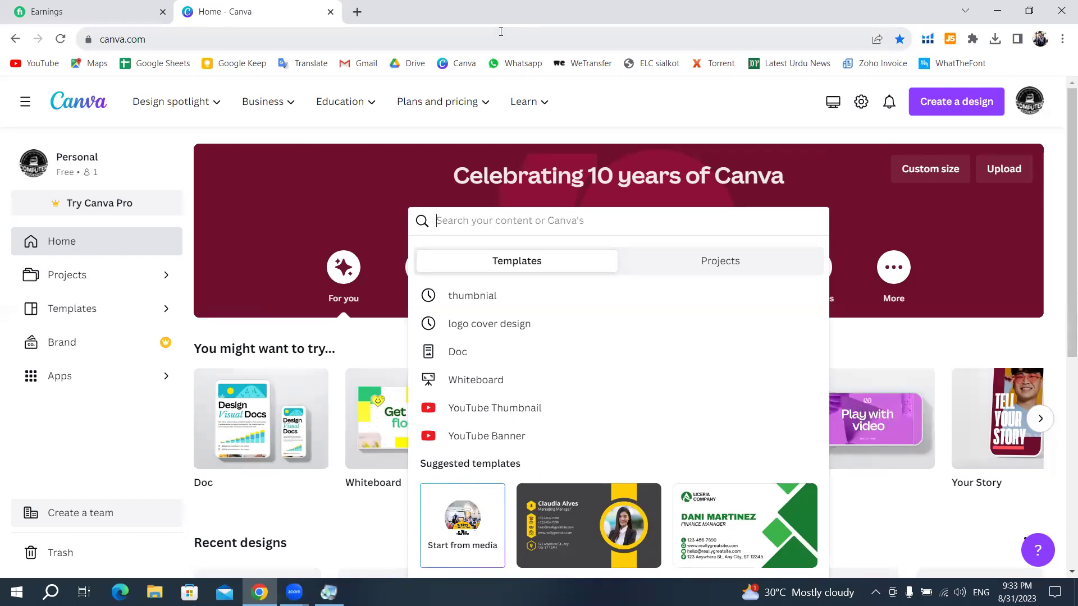
pyautogui.scroll(-5, 281, 315)
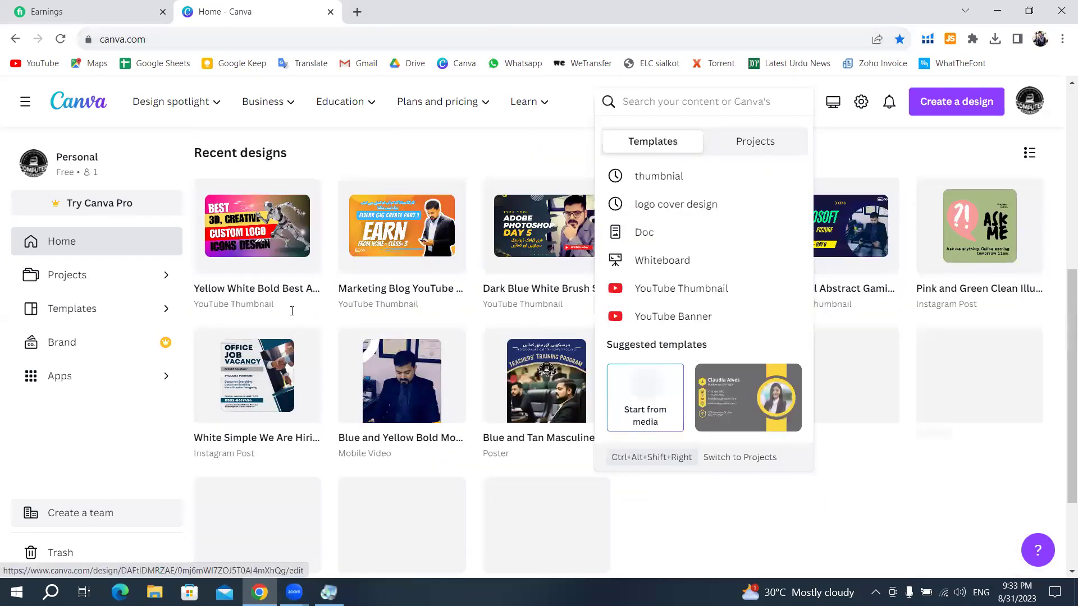
pyautogui.scroll(-2, 292, 315)
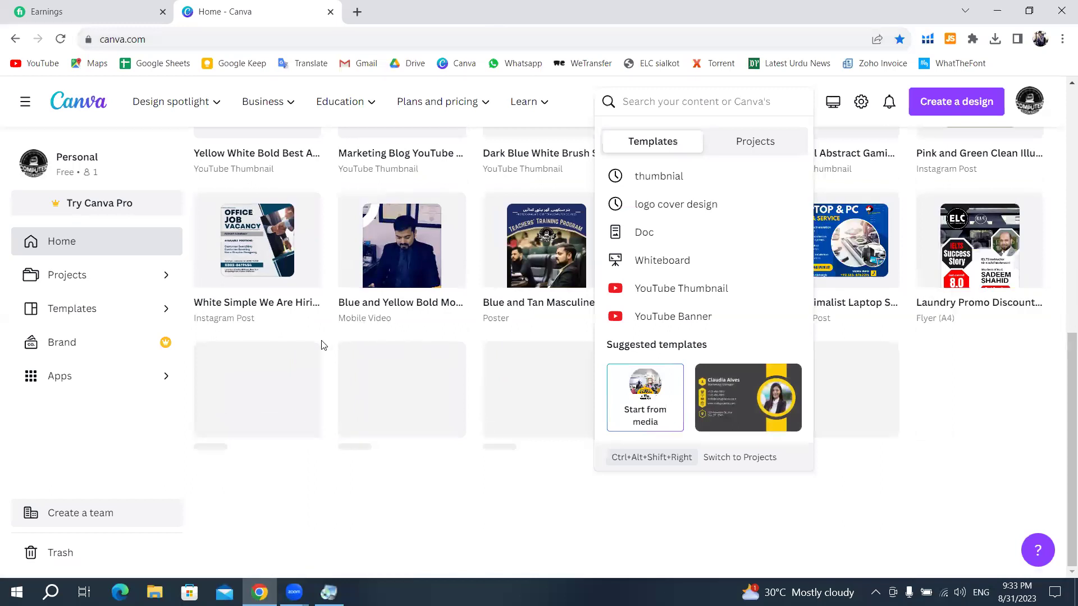
pyautogui.scroll(5, 323, 344)
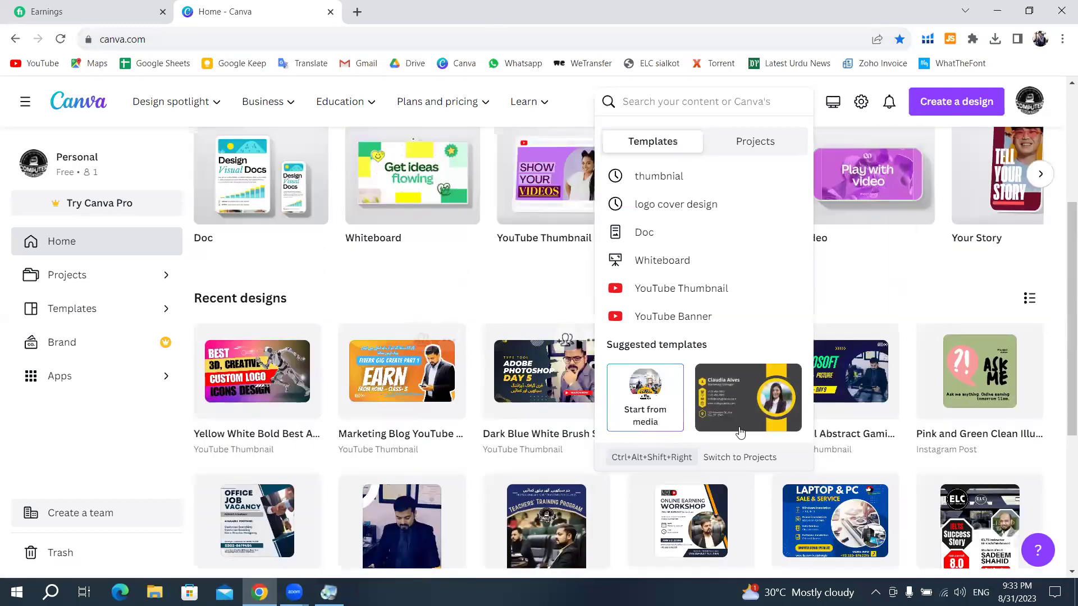
pyautogui.scroll(-3, 704, 468)
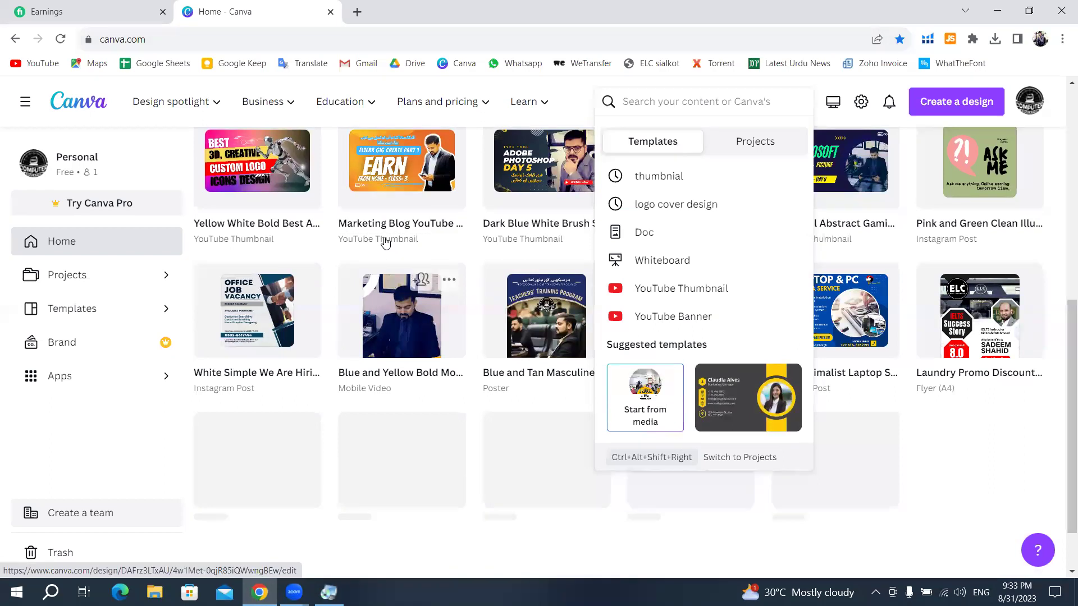
pyautogui.moveTo(400, 161)
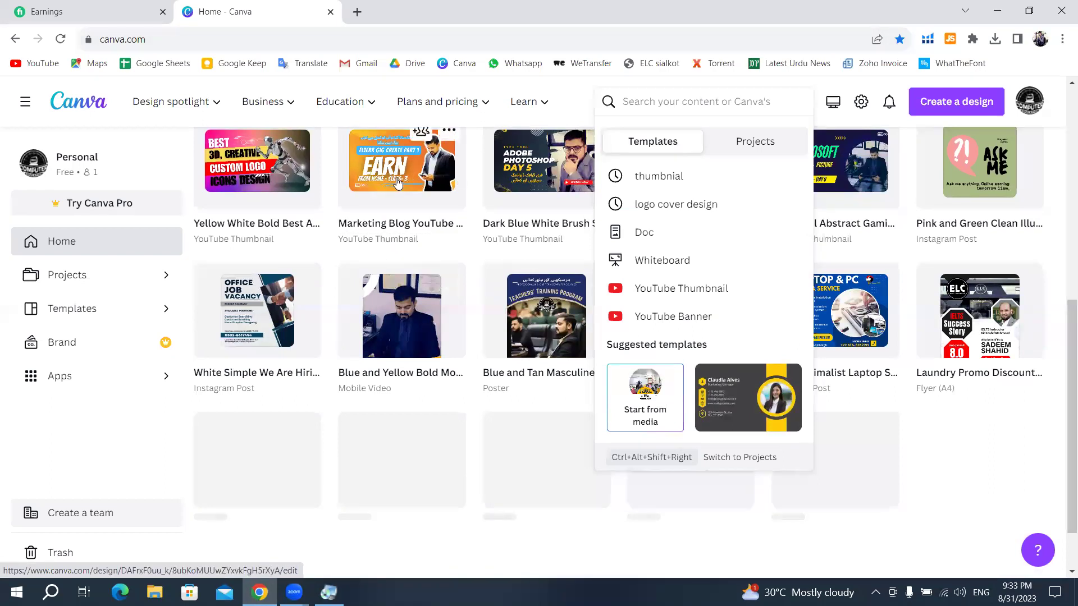
pyautogui.scroll(1, 427, 185)
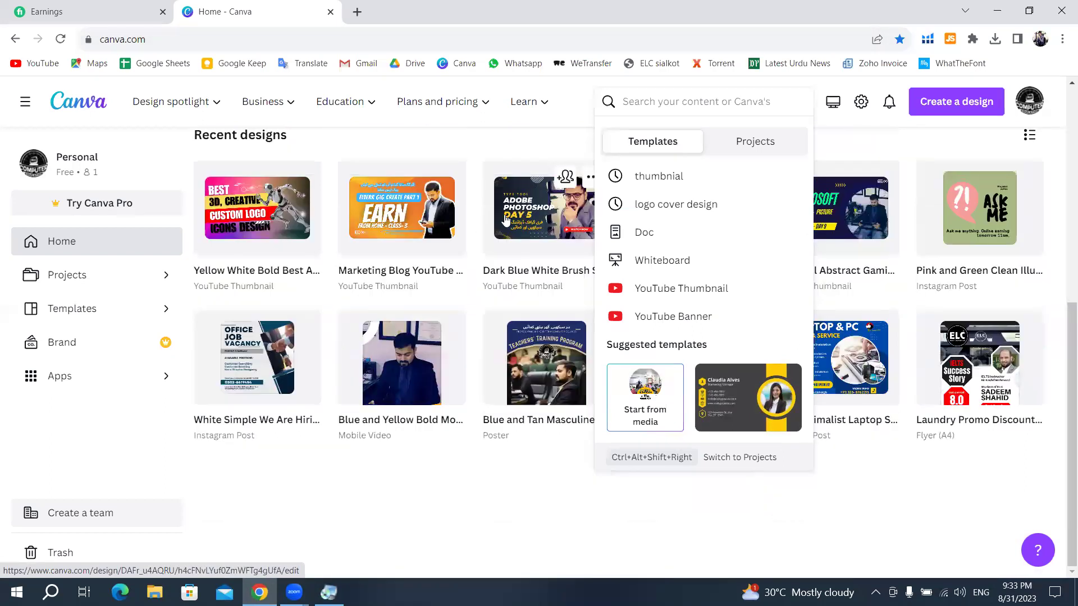
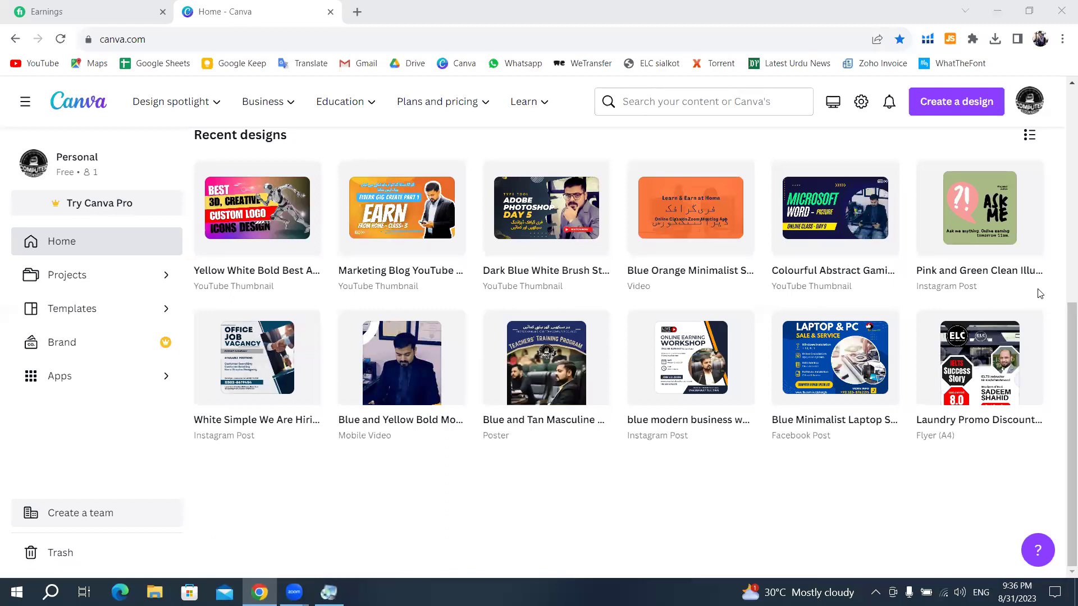
# - Check the Canva account menu, then open a new tab listing the signed-in Google accounts
pyautogui.click(1029, 109)
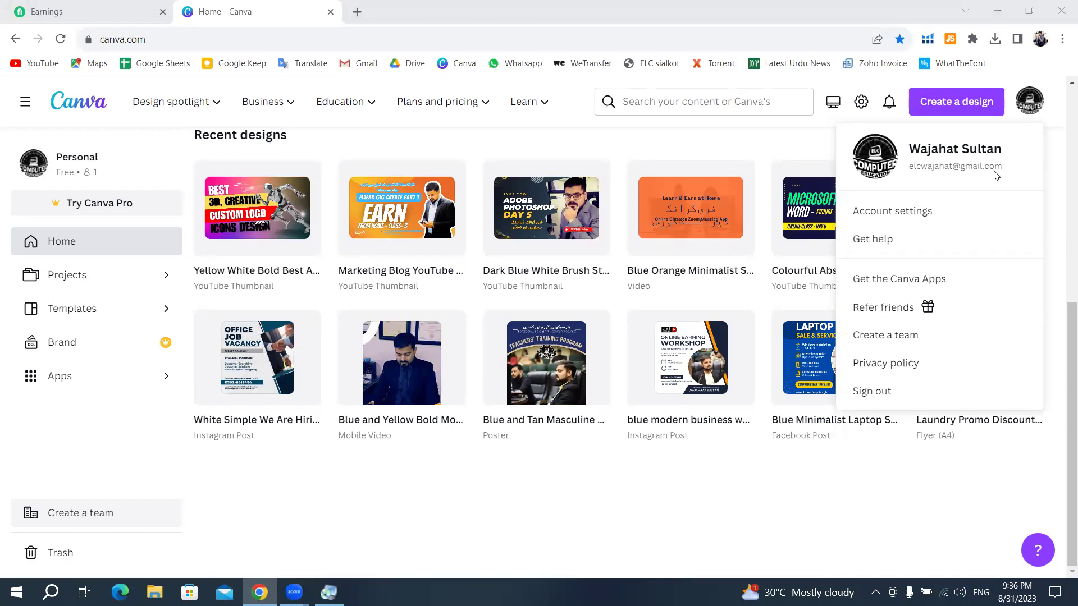
pyautogui.click(1033, 112)
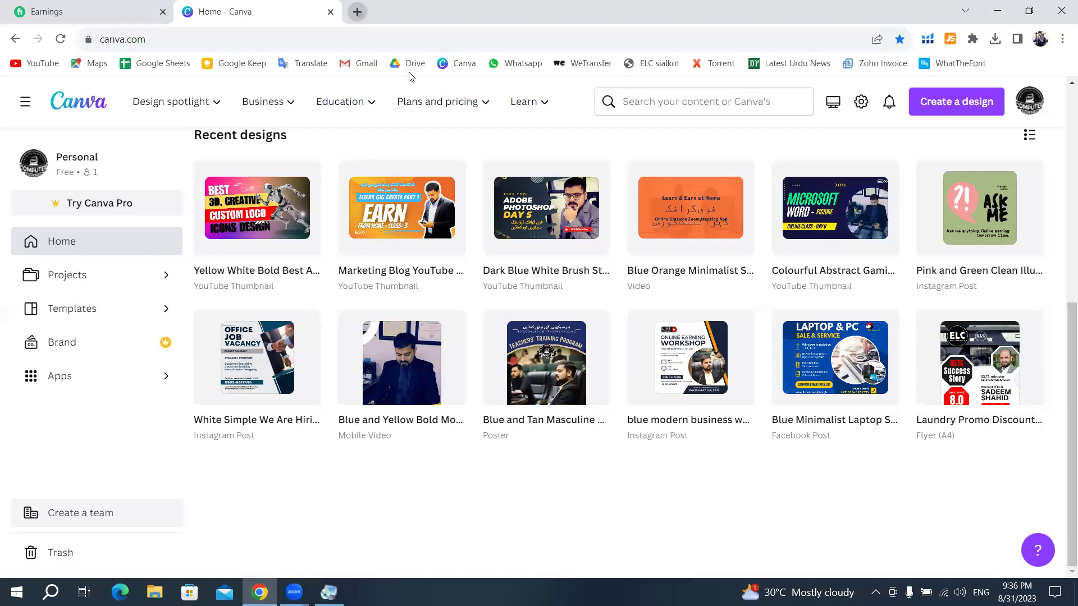
pyautogui.hotkey('ctrl', 't')
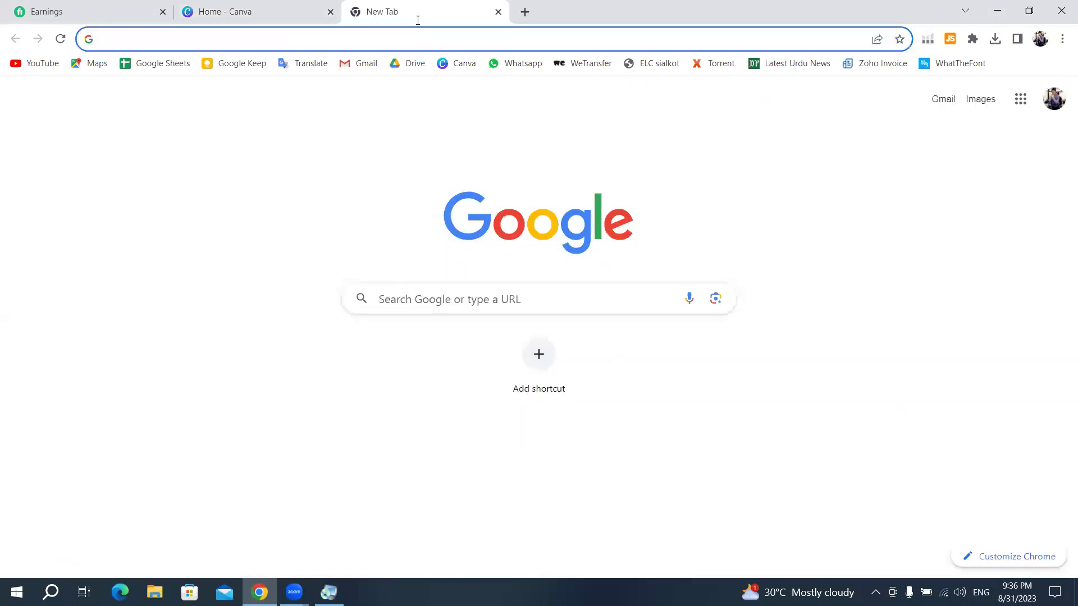
pyautogui.click(1051, 104)
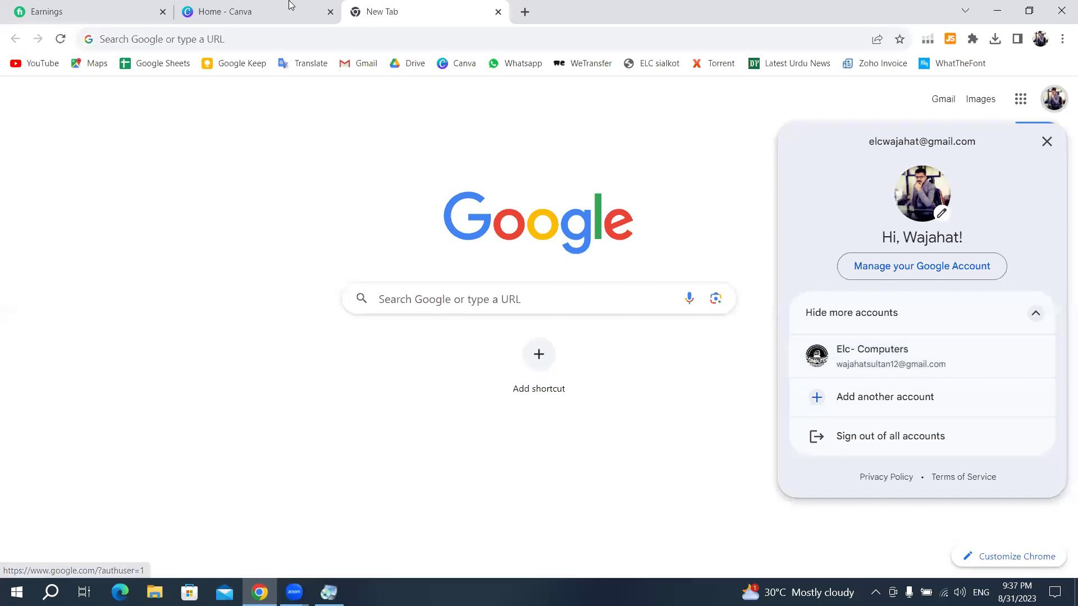
# - Compare the Google account panel with Canva, ending back on the Canva home tab
pyautogui.click(269, 12)
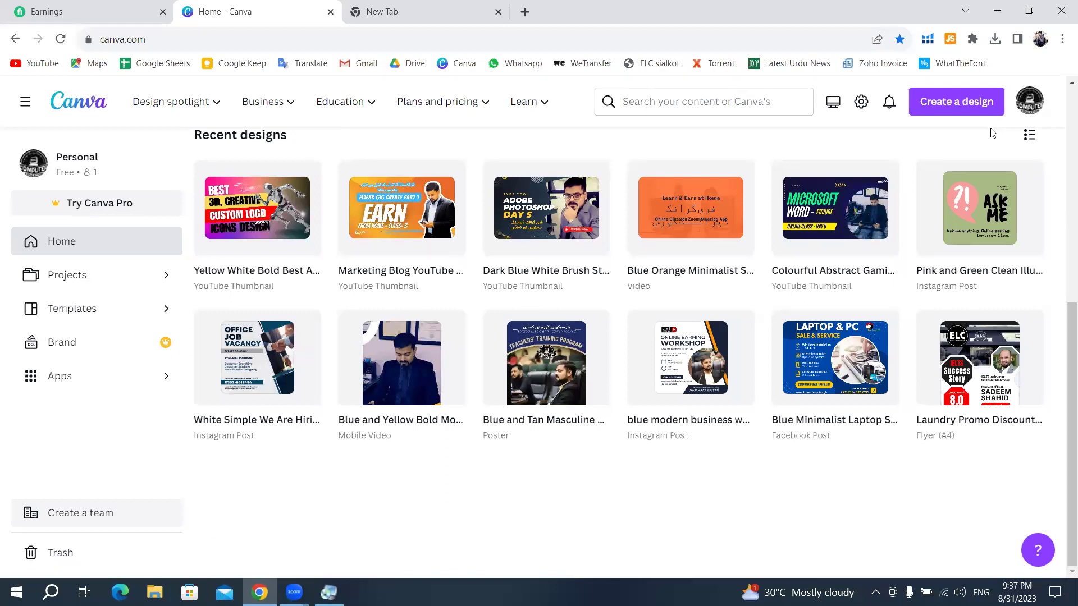
pyautogui.click(381, 6)
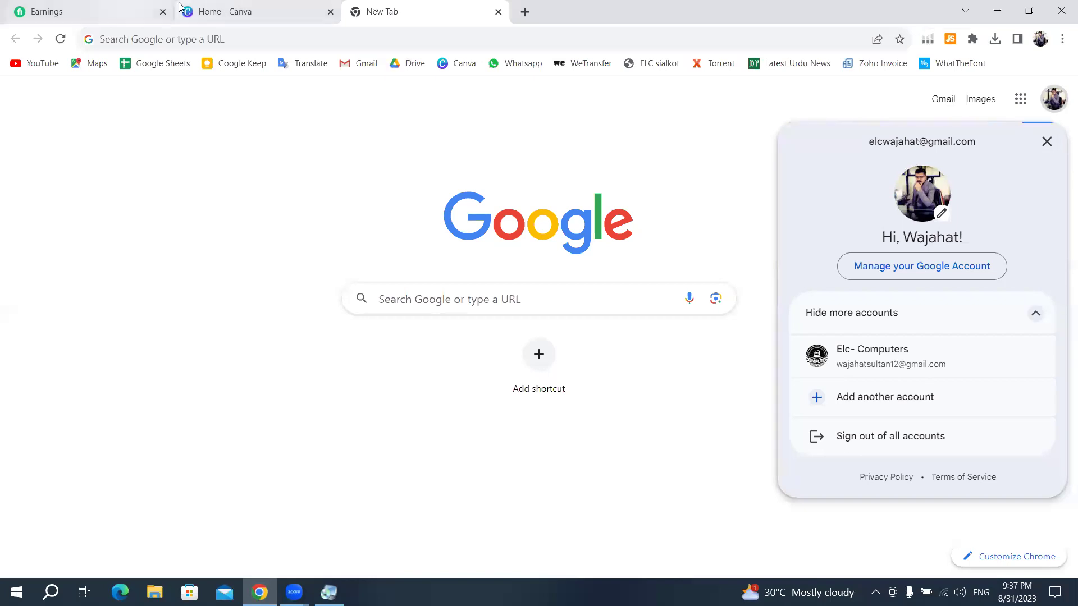
pyautogui.click(256, 12)
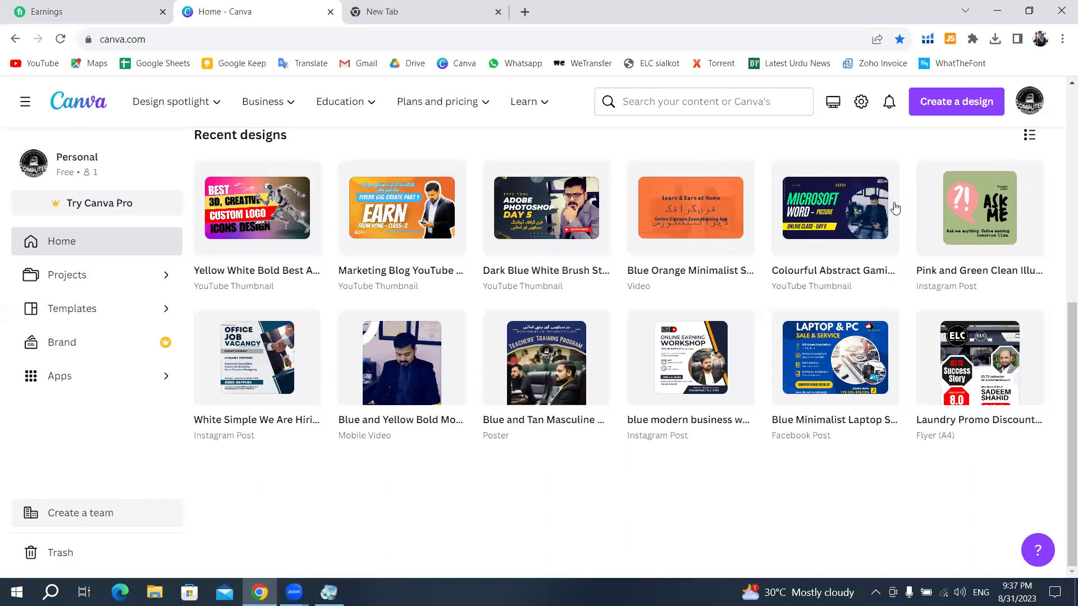
pyautogui.moveTo(545, 362)
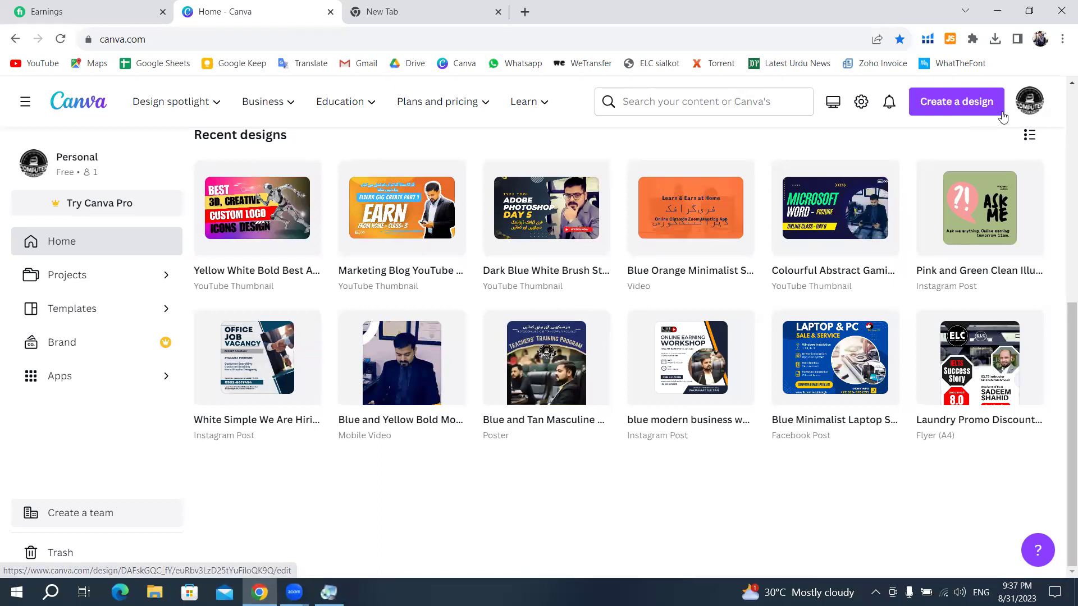
pyautogui.click(1024, 108)
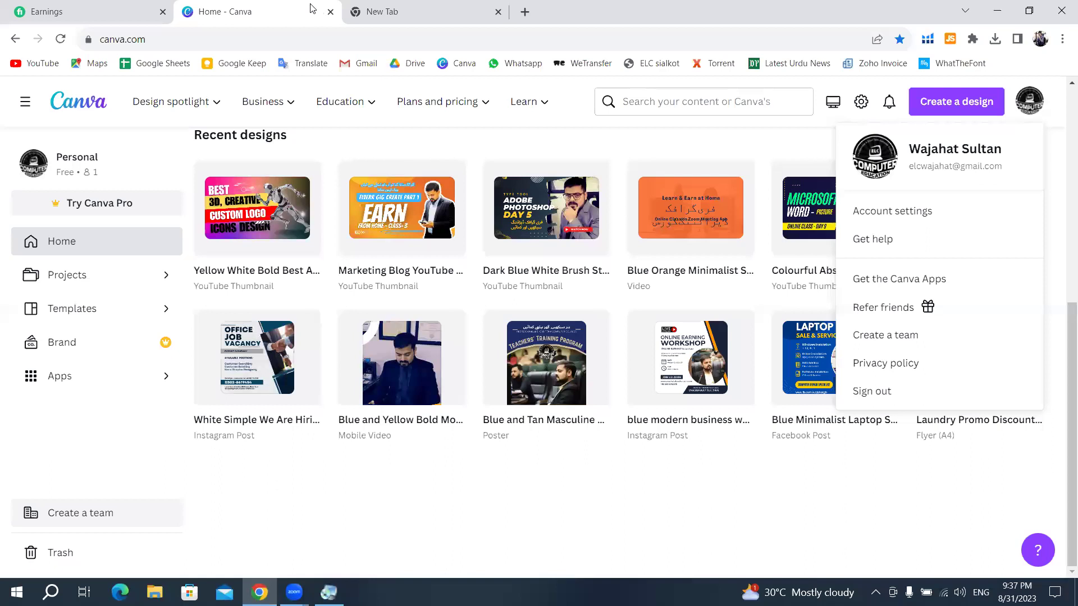
pyautogui.click(398, 11)
pyautogui.click(498, 12)
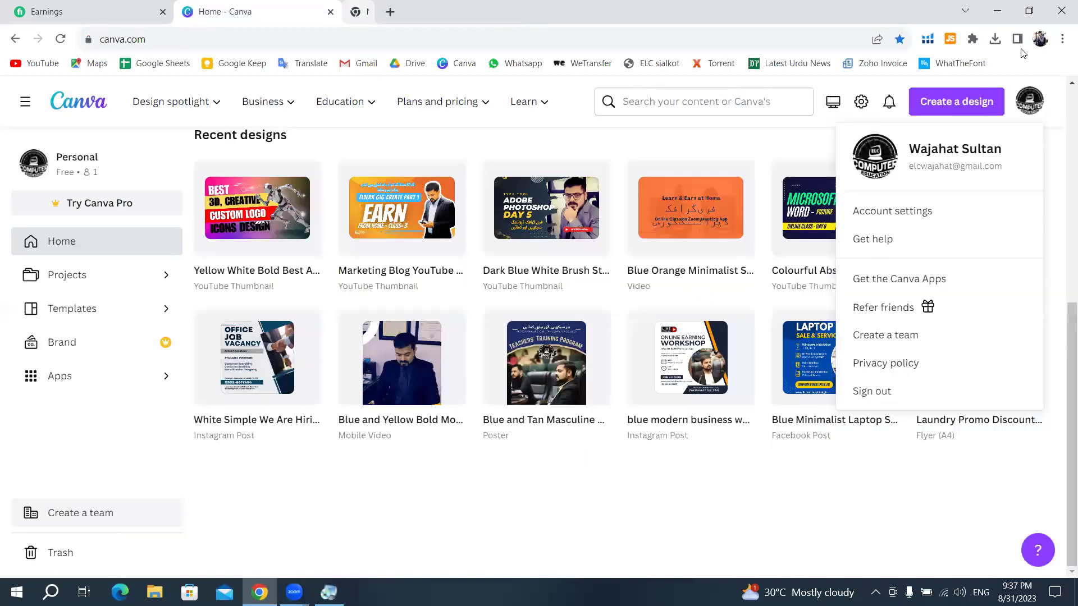